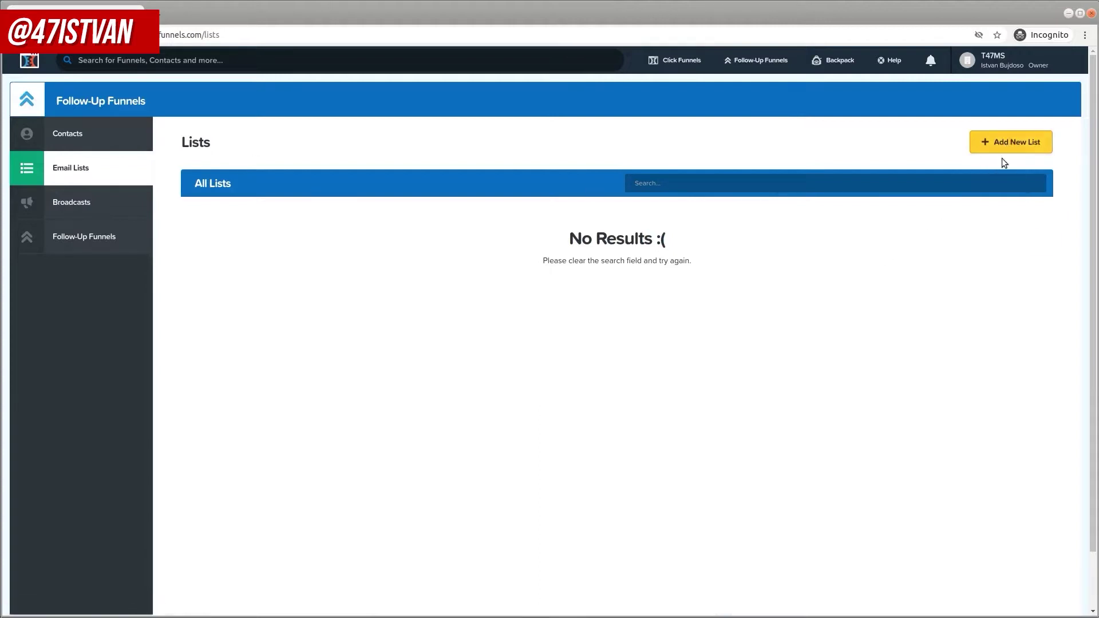
# Create a new email list named Leads.
pyautogui.click(991, 142)
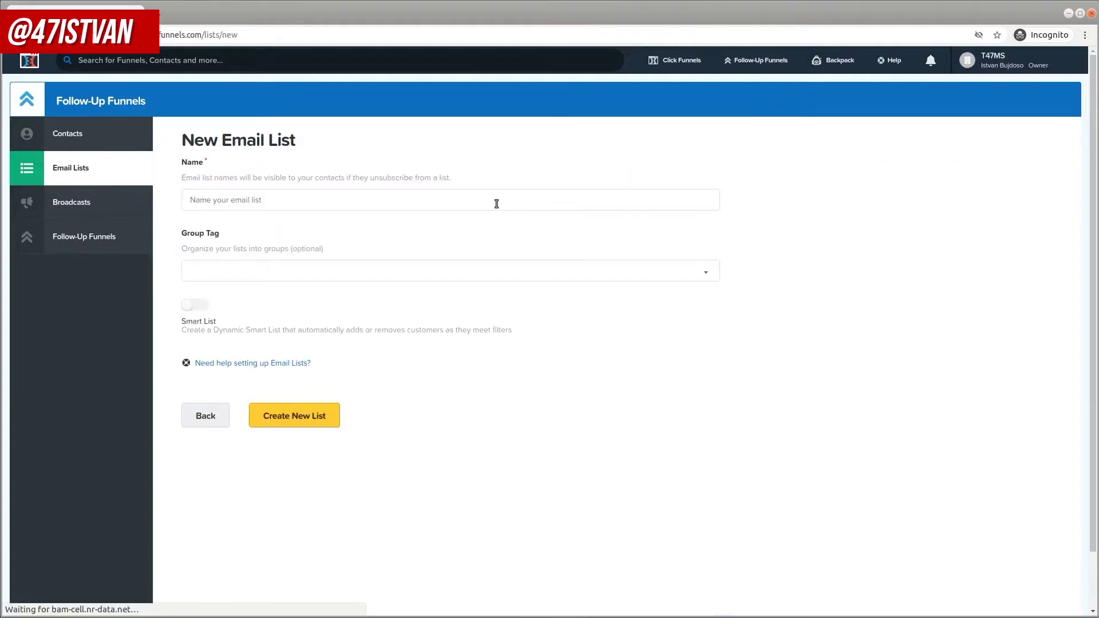
pyautogui.click(391, 202)
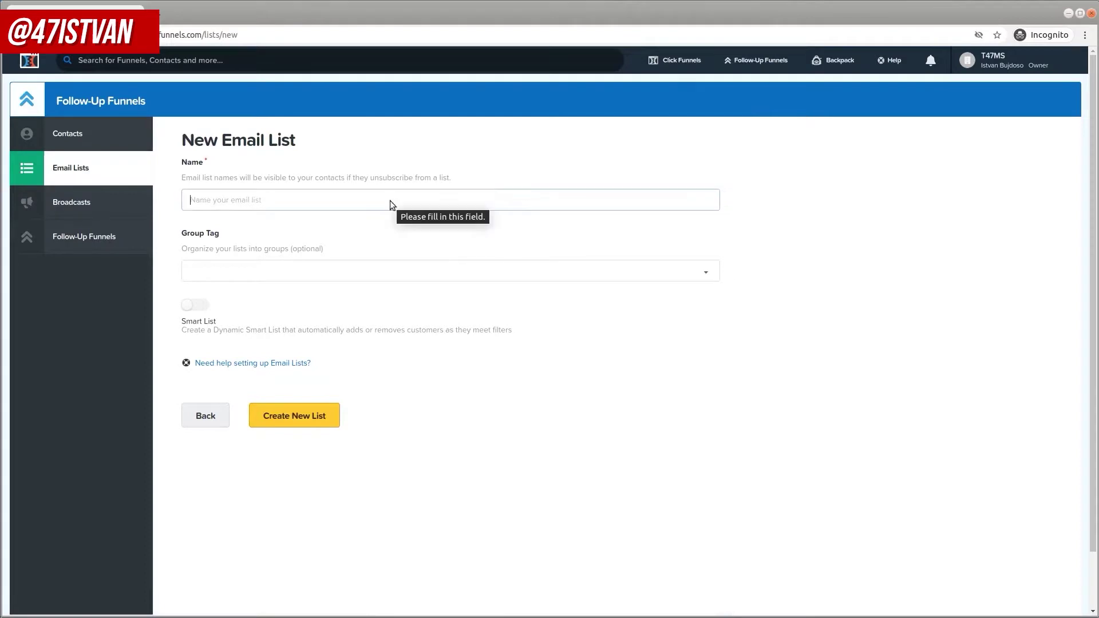
pyautogui.write('Leads')
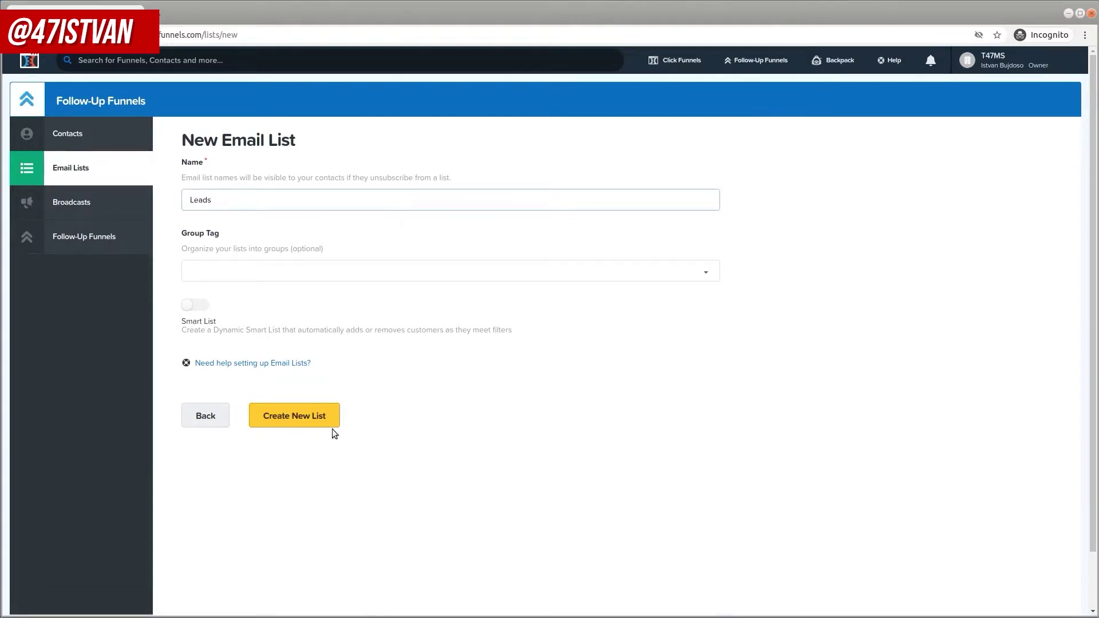
pyautogui.click(309, 418)
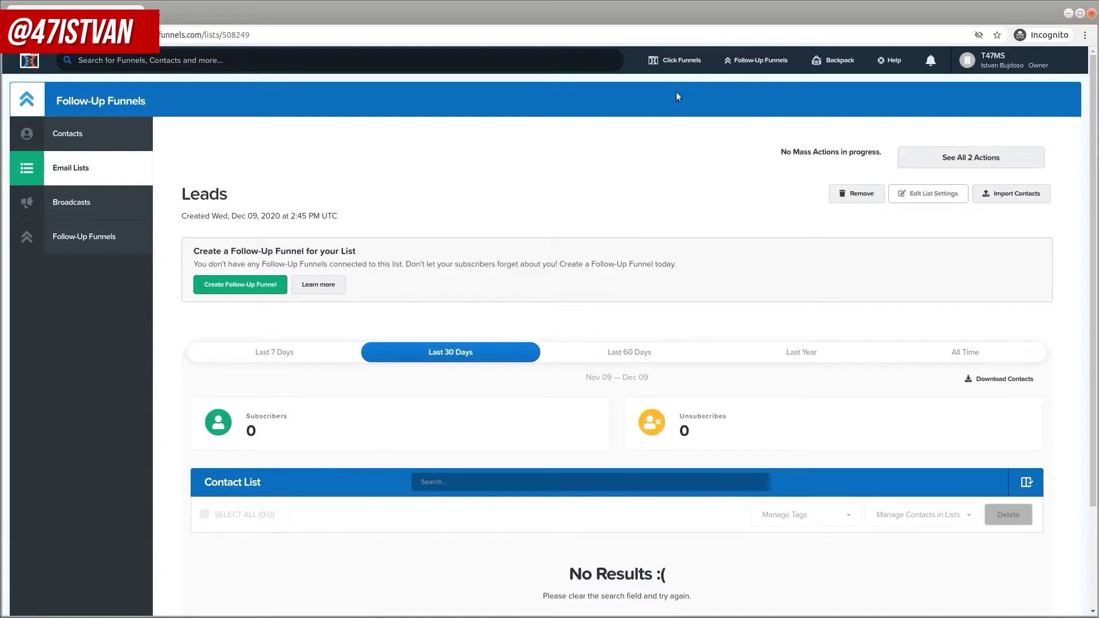
# Build a new funnel with the Collect Emails goal and the Email Optin type, named Lead Funnel.
pyautogui.moveTo(683, 62)
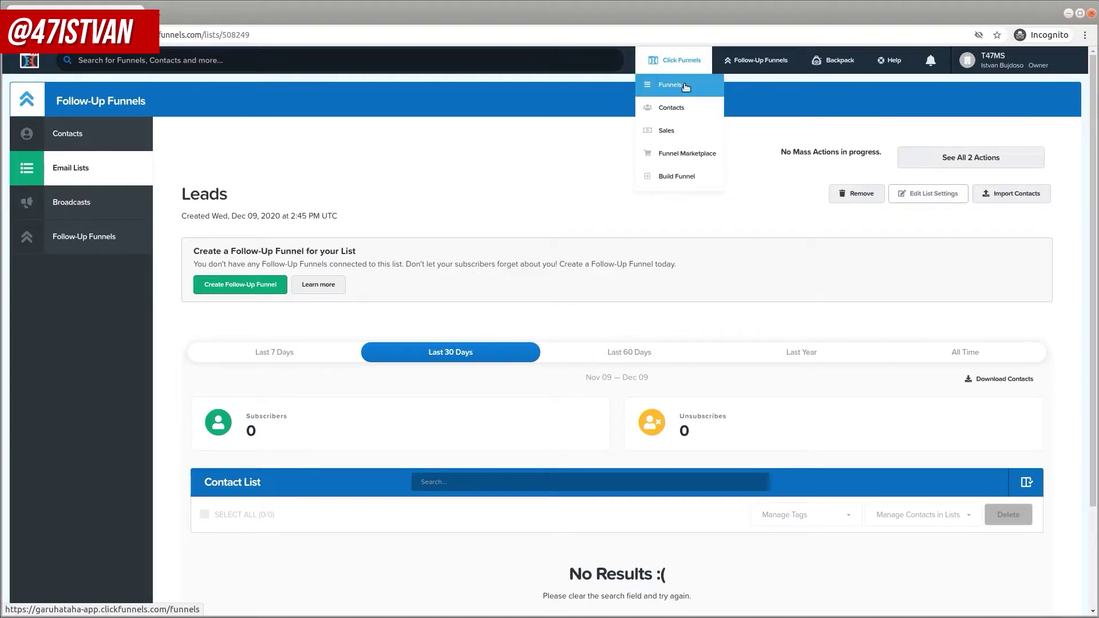
pyautogui.click(696, 178)
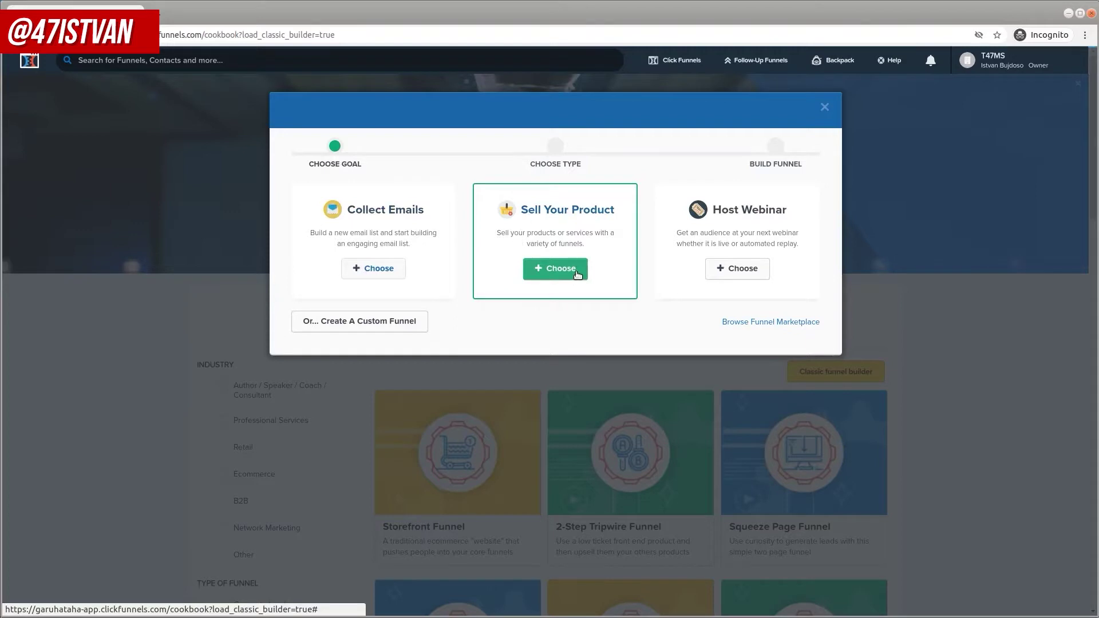
pyautogui.click(372, 270)
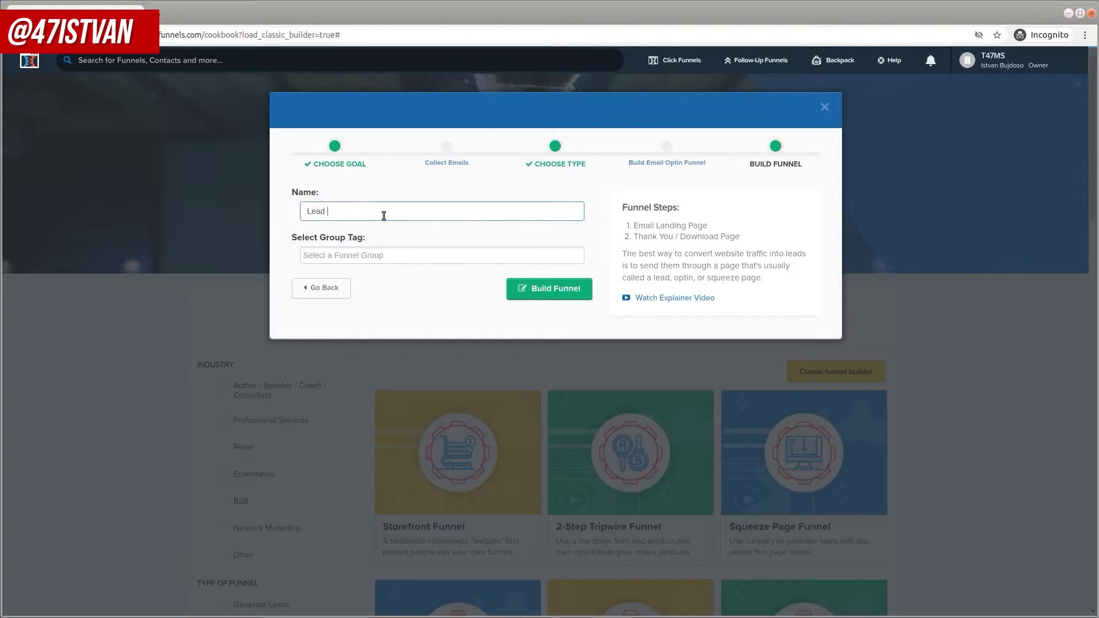
pyautogui.write('nnel')
pyautogui.click(555, 289)
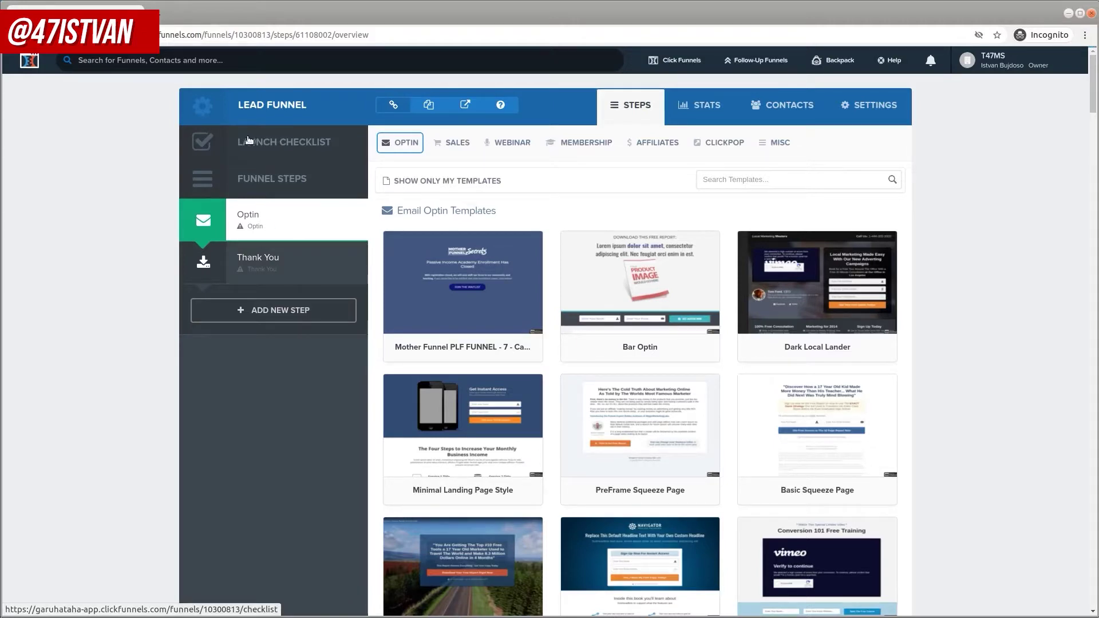
# Review the Lead Funnel's launch checklist in a separate browser tab, and close that tab.
pyautogui.rightClick(281, 147)
pyautogui.click(304, 153)
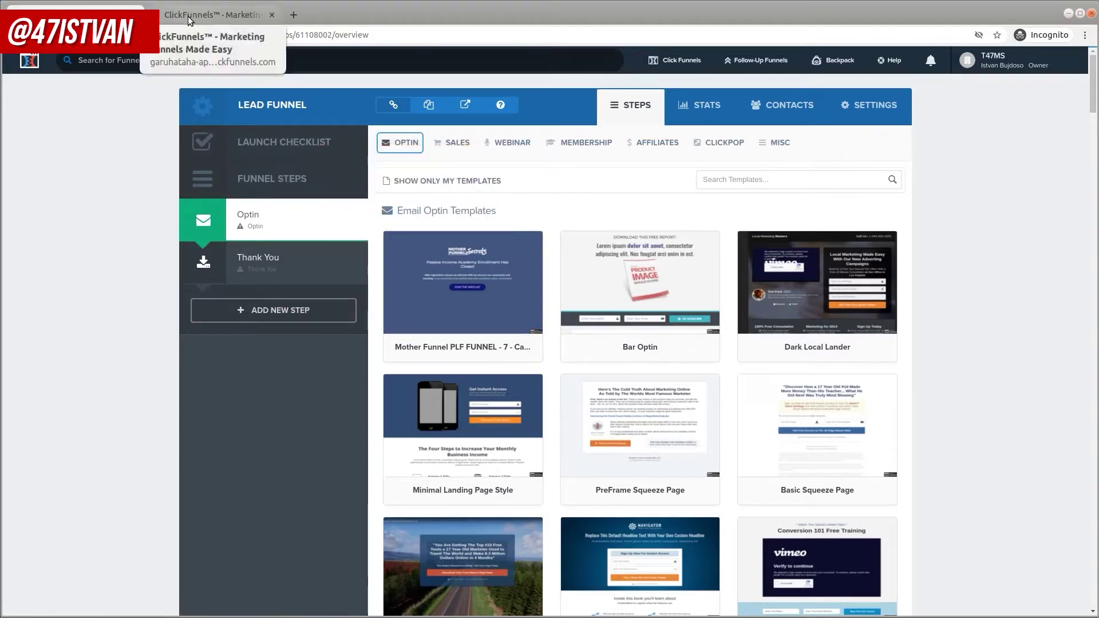
pyautogui.click(188, 16)
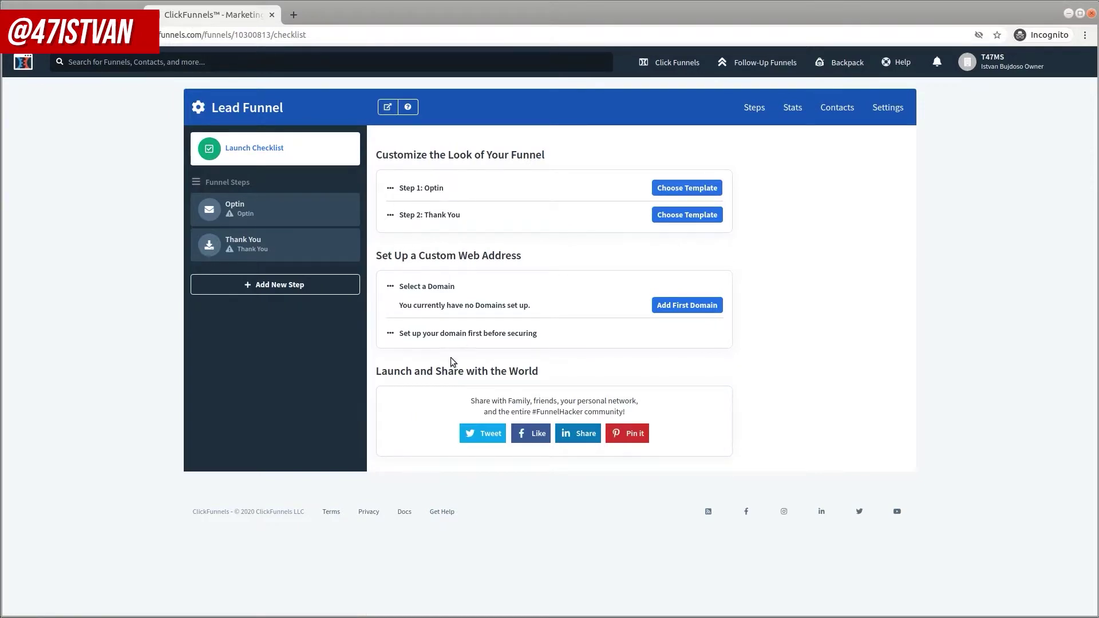
pyautogui.click(271, 16)
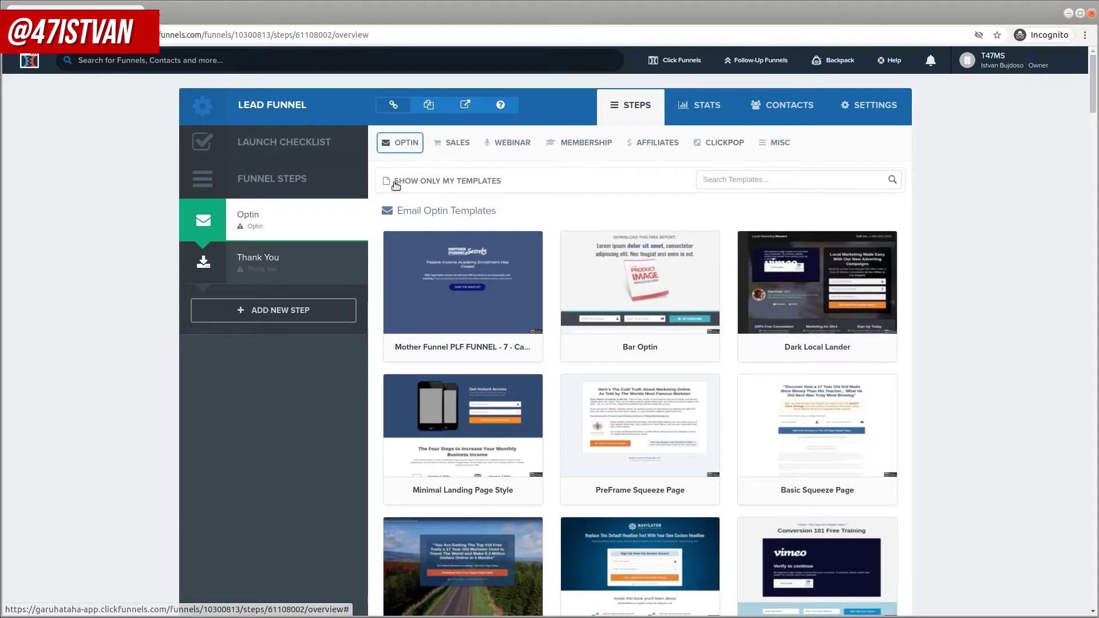
# Look at the Lead Funnel's page statistics and its contacts.
pyautogui.click(704, 117)
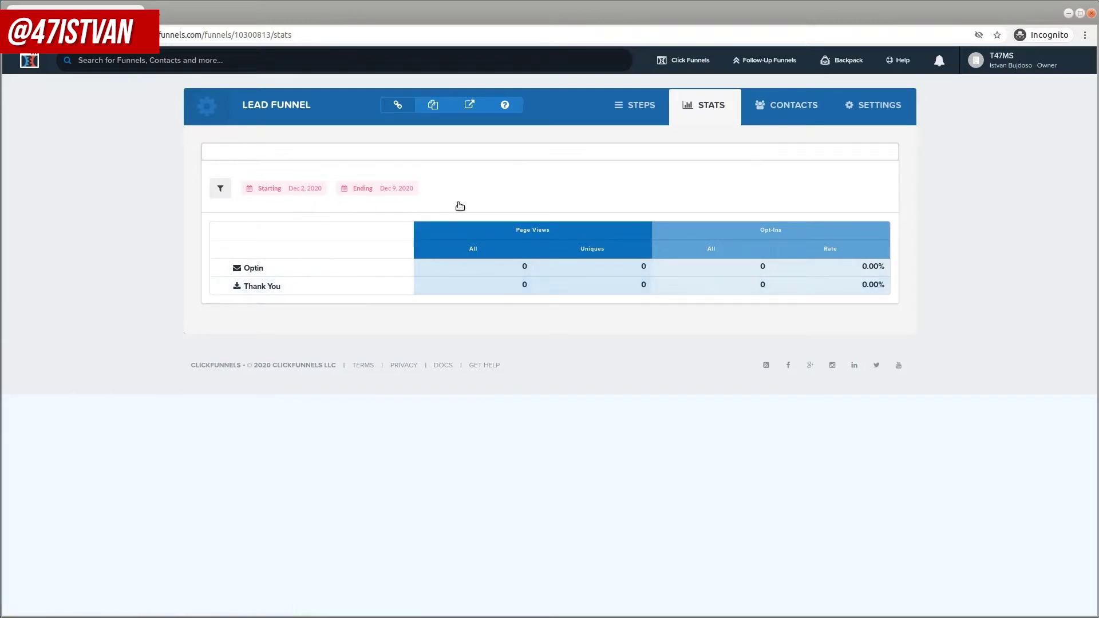
pyautogui.click(786, 109)
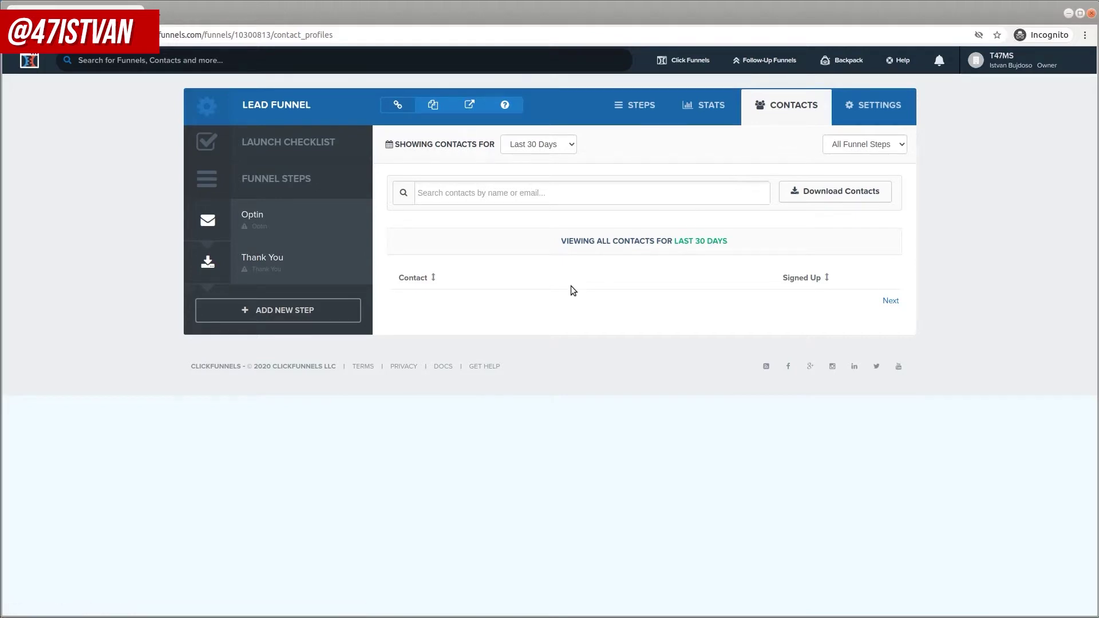
# Examine the Lead Funnel's settings, from name, domain and tracking codes down to the Zapier, webhook and third-party membership integrations.
pyautogui.click(870, 109)
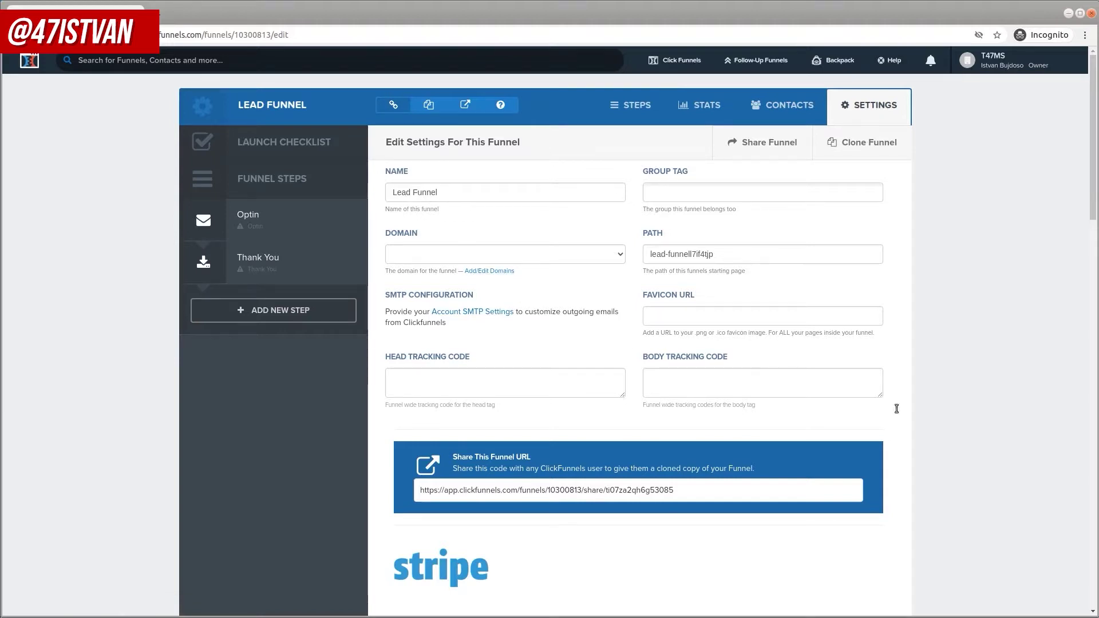
pyautogui.scroll(-5, 920, 359)
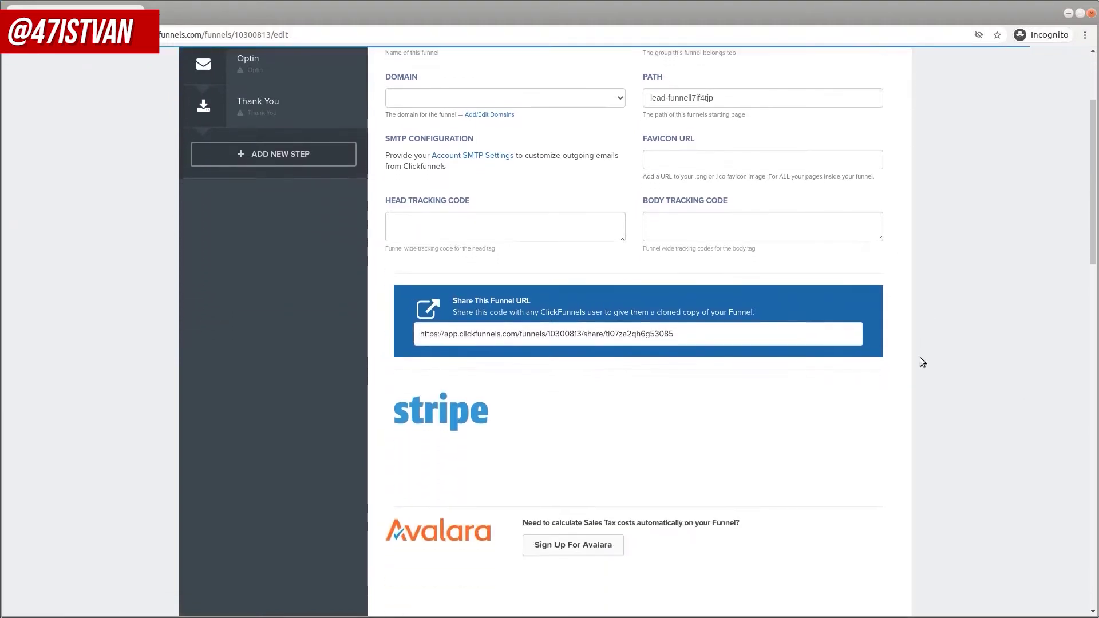
pyautogui.scroll(-8, 922, 362)
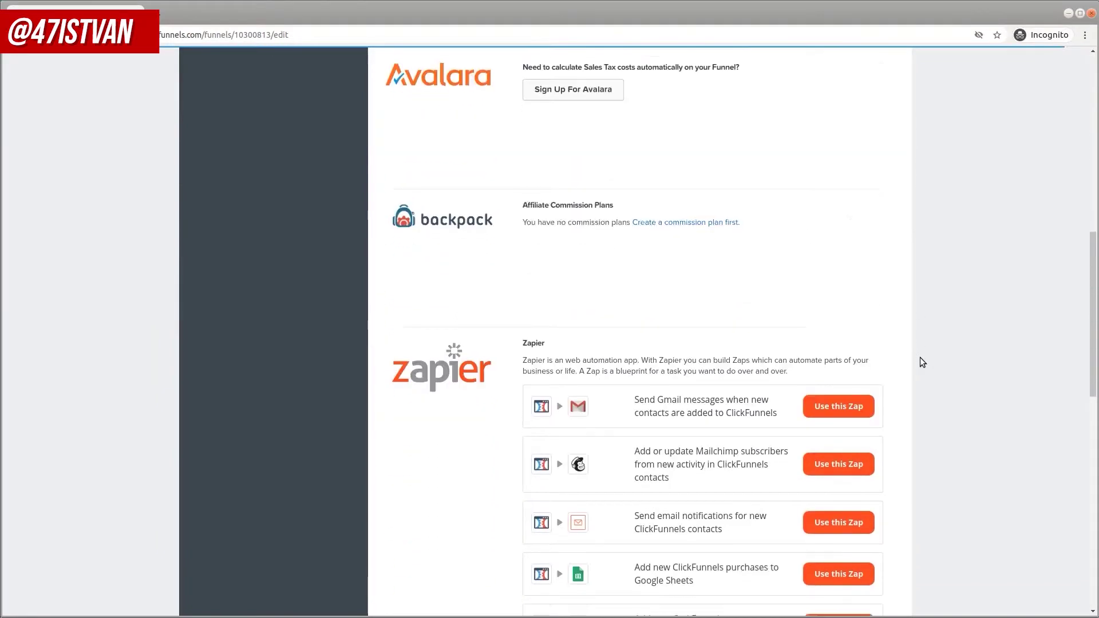
pyautogui.scroll(-2, 922, 361)
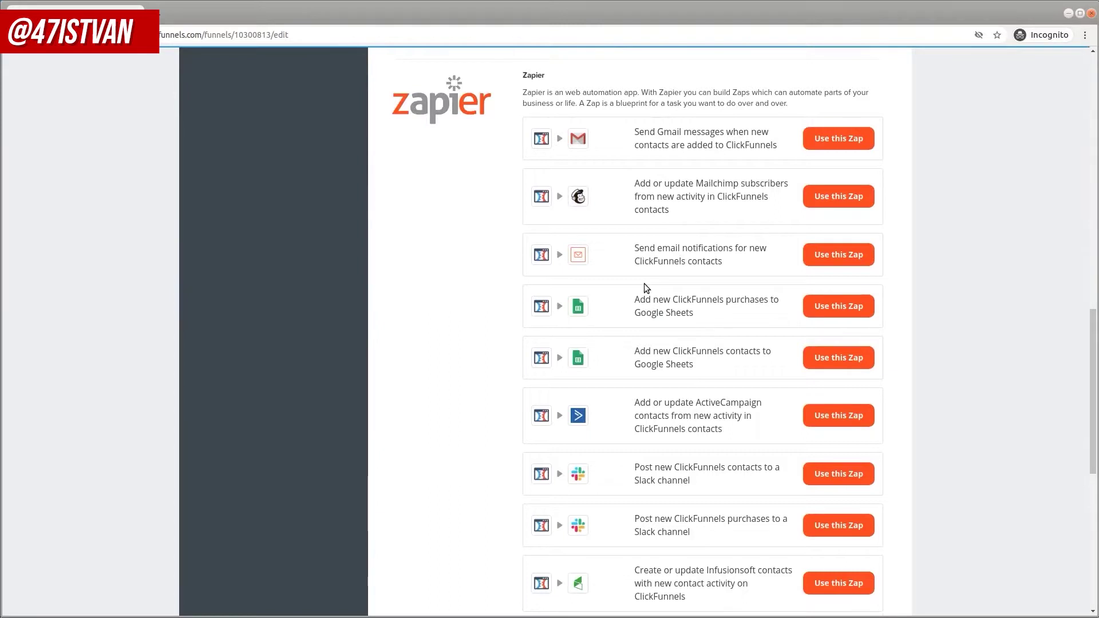
pyautogui.scroll(-3, 617, 256)
pyautogui.scroll(-5, 617, 256)
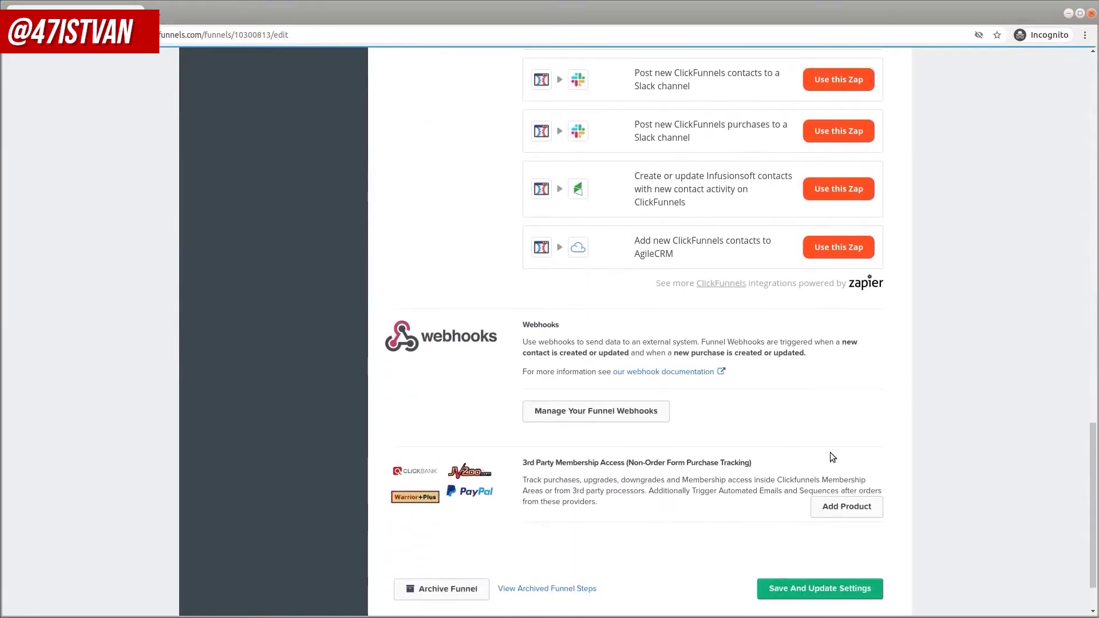
pyautogui.scroll(8, 922, 410)
pyautogui.scroll(14, 946, 417)
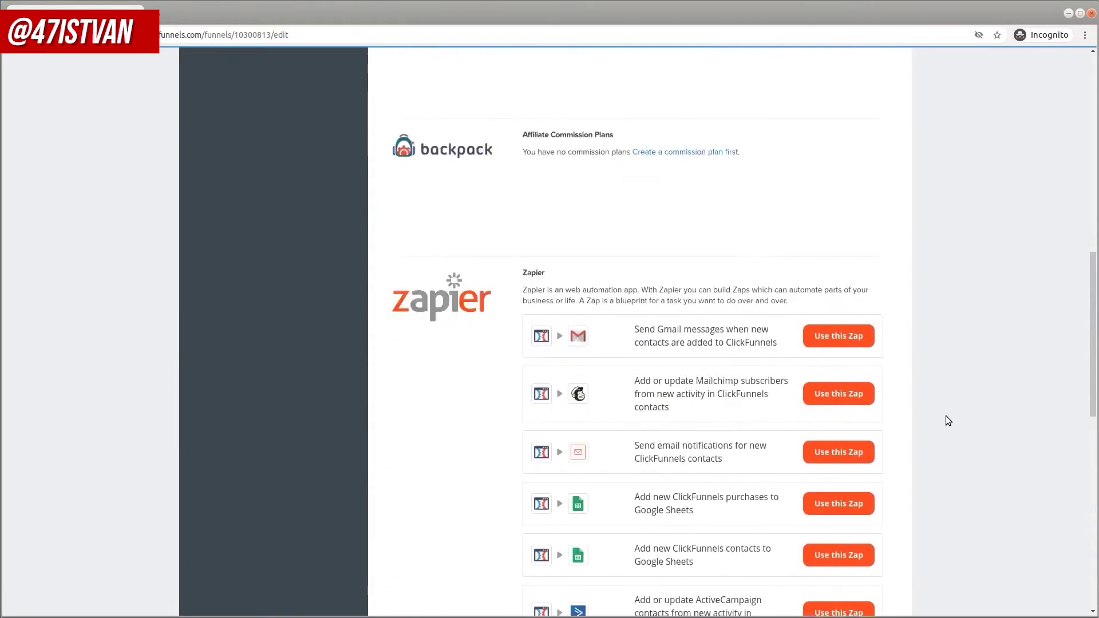
pyautogui.scroll(1, 948, 420)
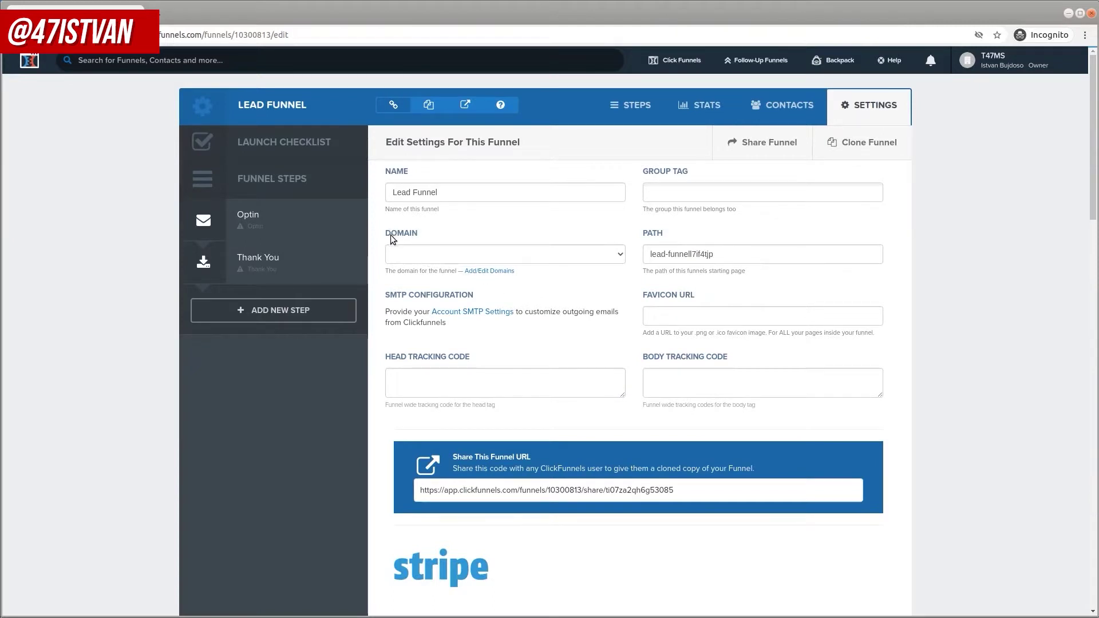
# View the funnel's steps overview with the optin templates in a separate browser tab, and close that tab.
pyautogui.rightClick(631, 107)
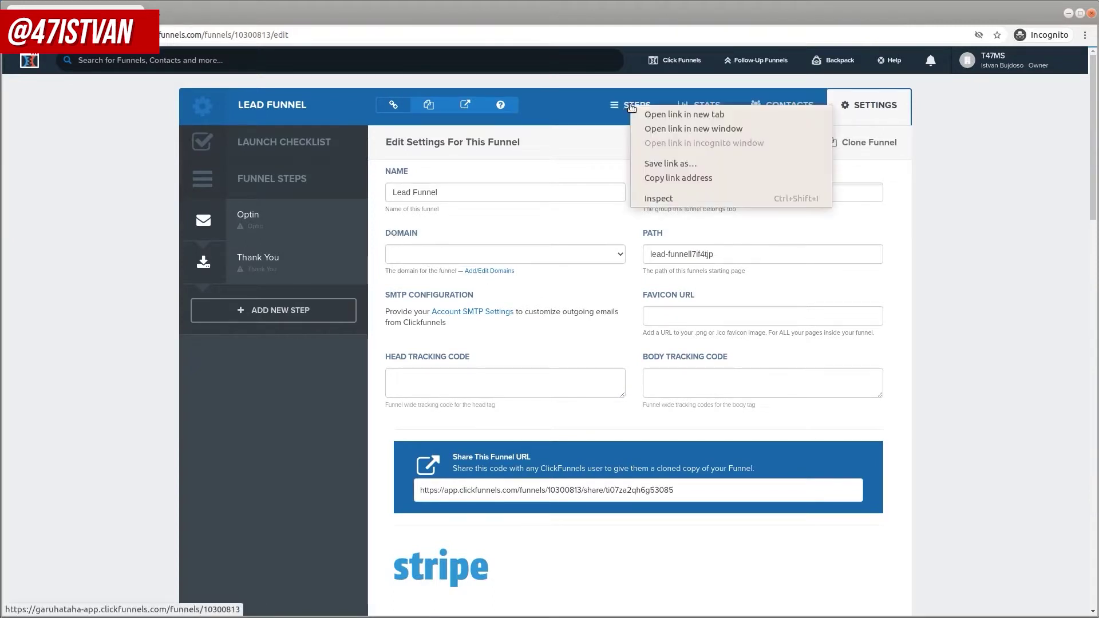
pyautogui.click(643, 112)
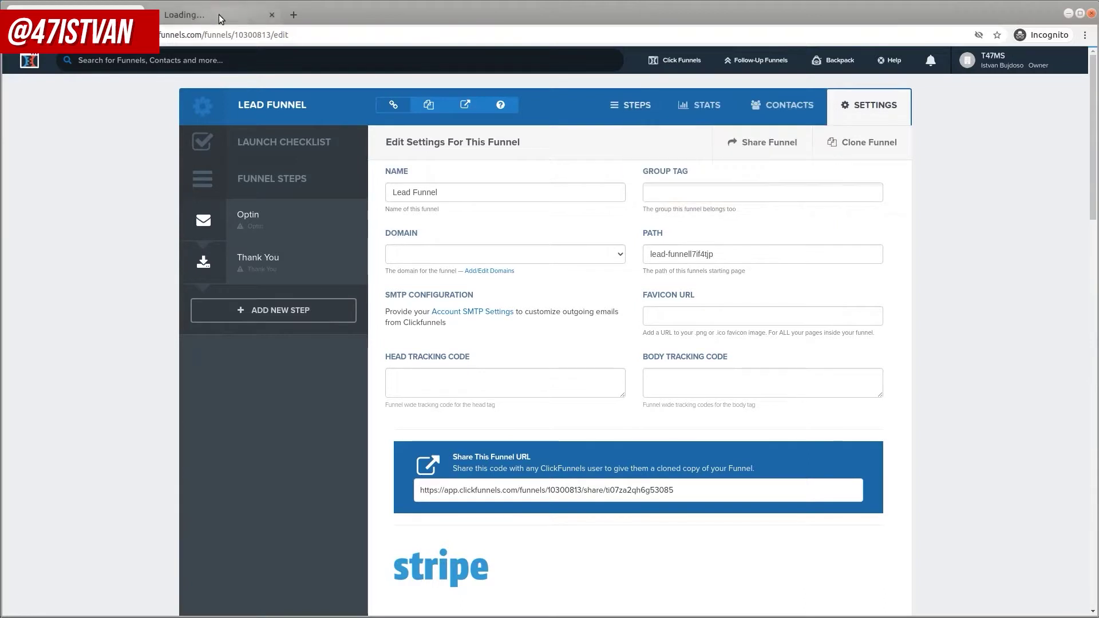
pyautogui.click(218, 15)
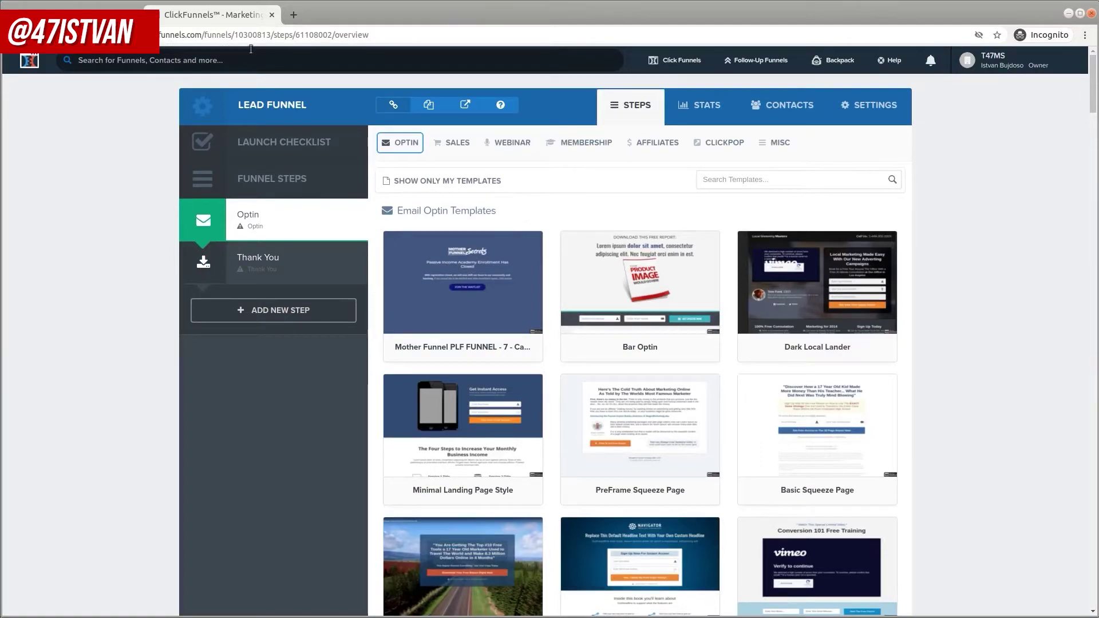
pyautogui.click(272, 15)
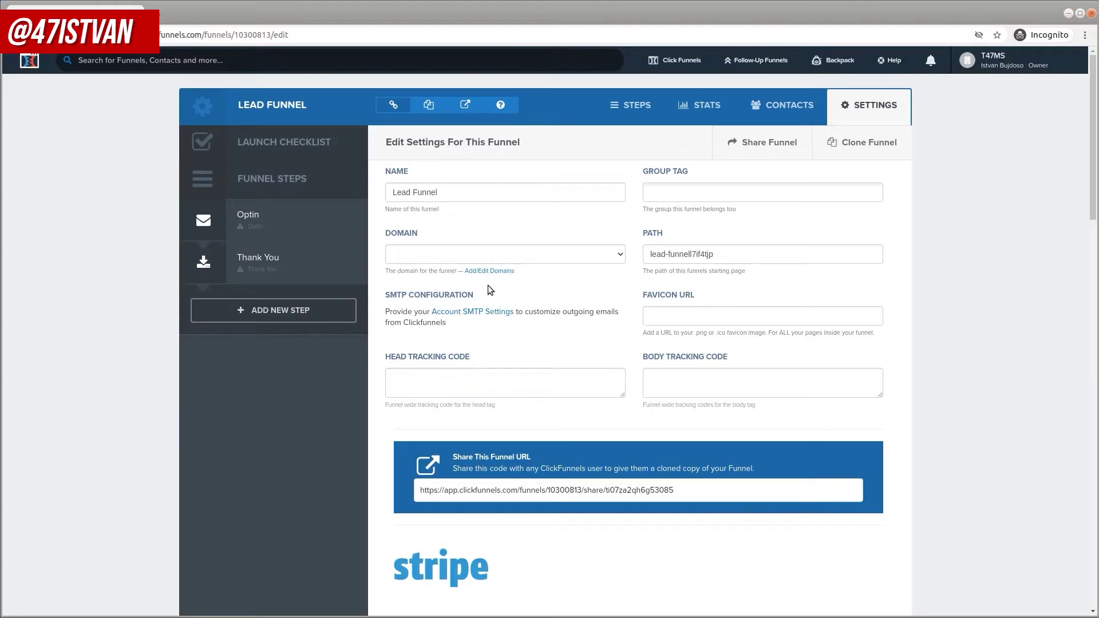
# Examine the funnel's domain setting, including the options for adding a new domain in a separate browser tab, and the head tracking code field.
pyautogui.click(430, 254)
pyautogui.click(435, 232)
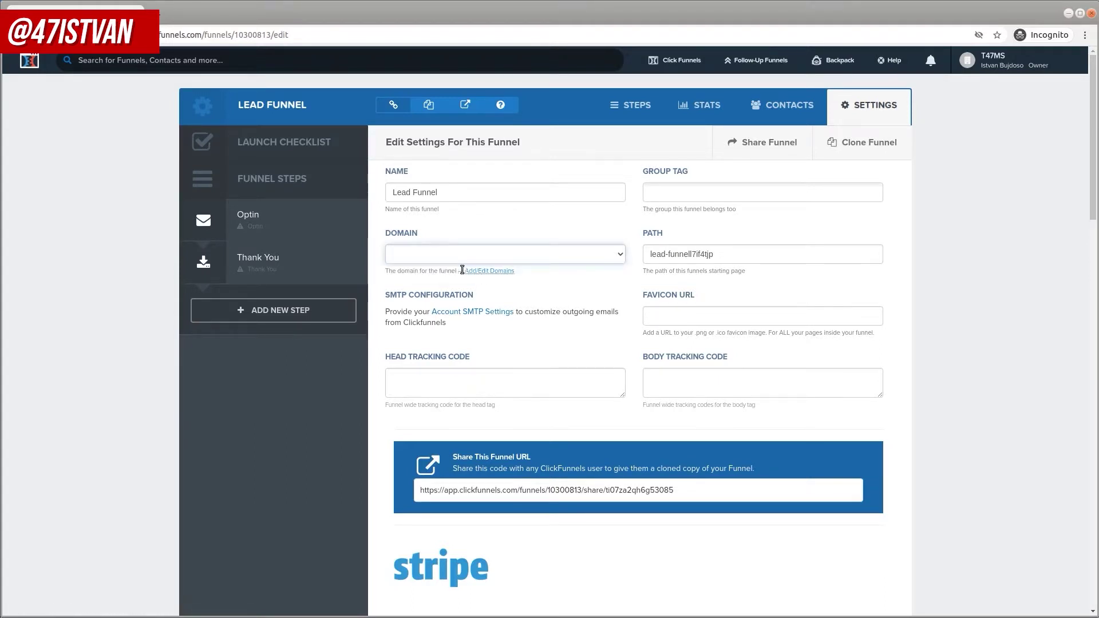
pyautogui.rightClick(481, 273)
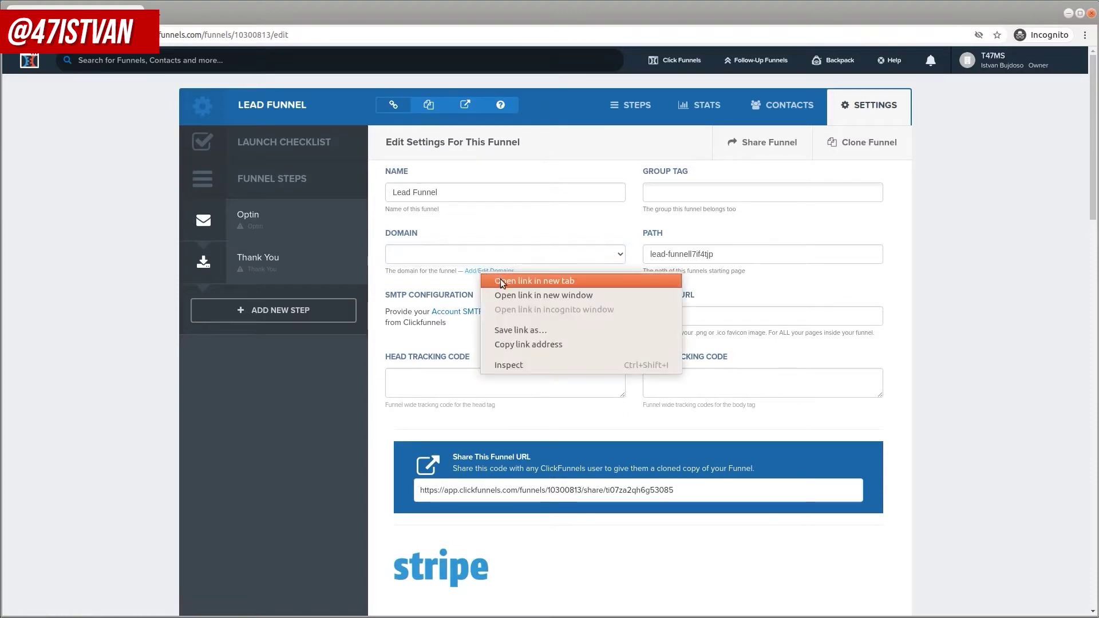
pyautogui.click(501, 280)
pyautogui.click(187, 16)
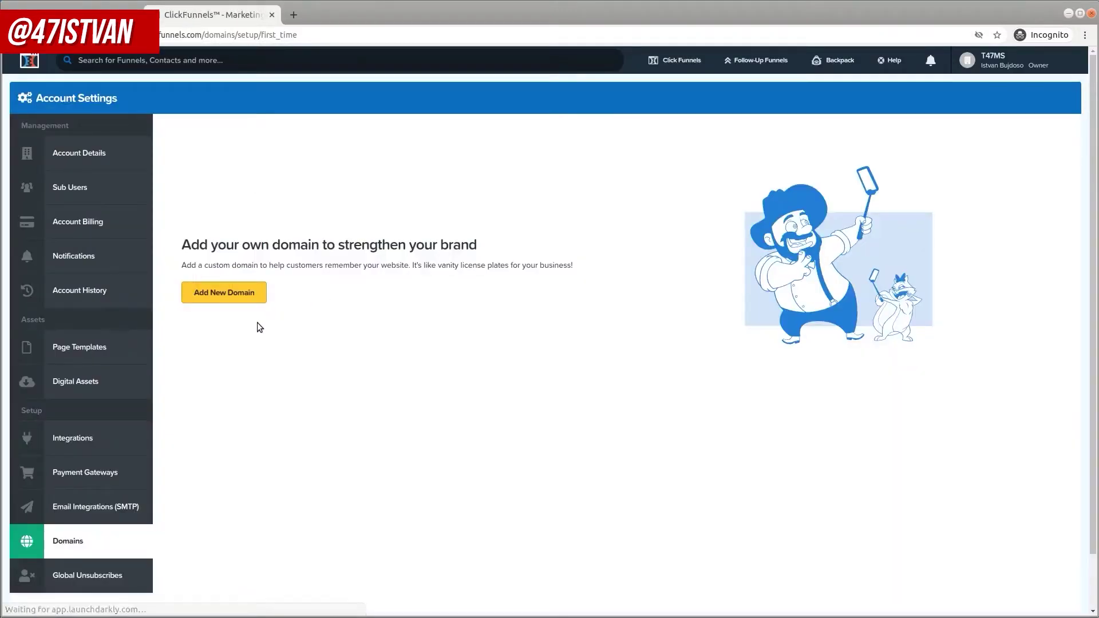
pyautogui.click(232, 296)
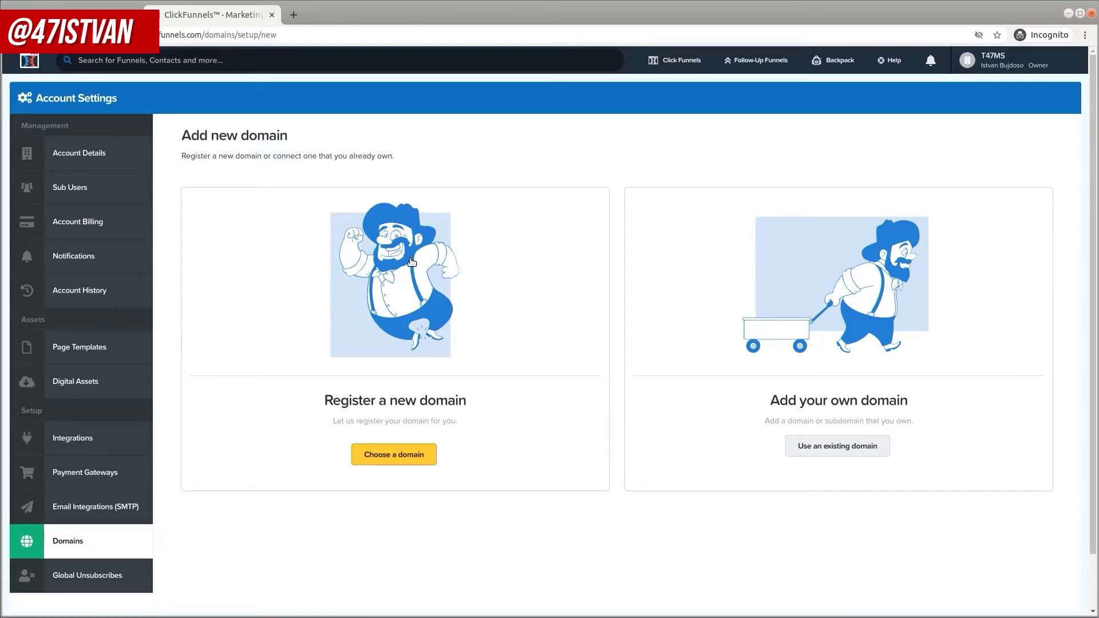
pyautogui.click(272, 15)
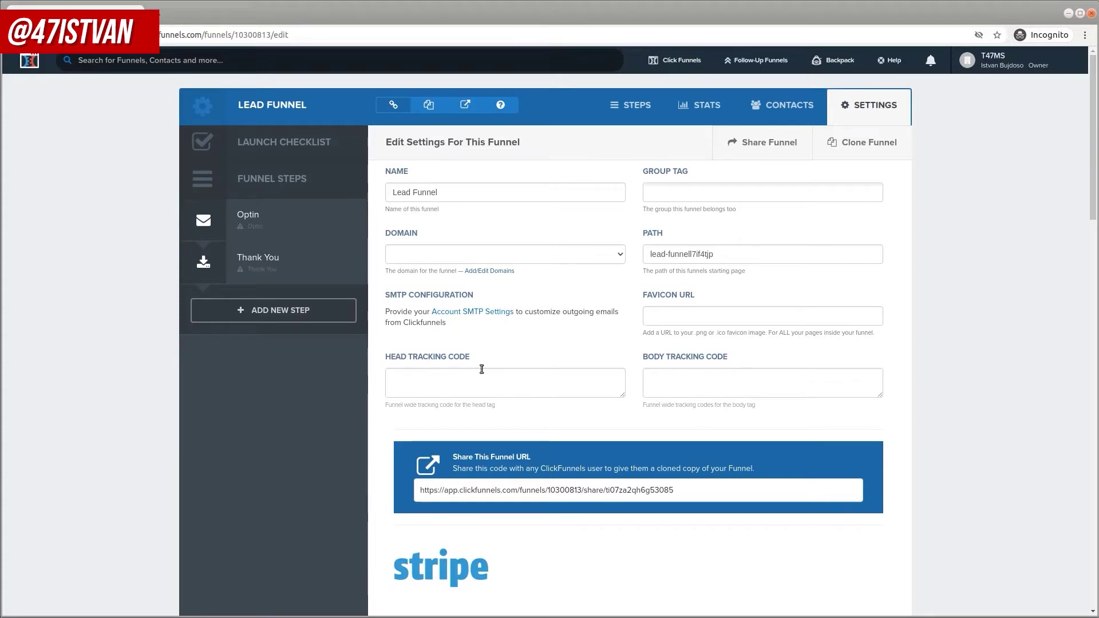
pyautogui.click(517, 388)
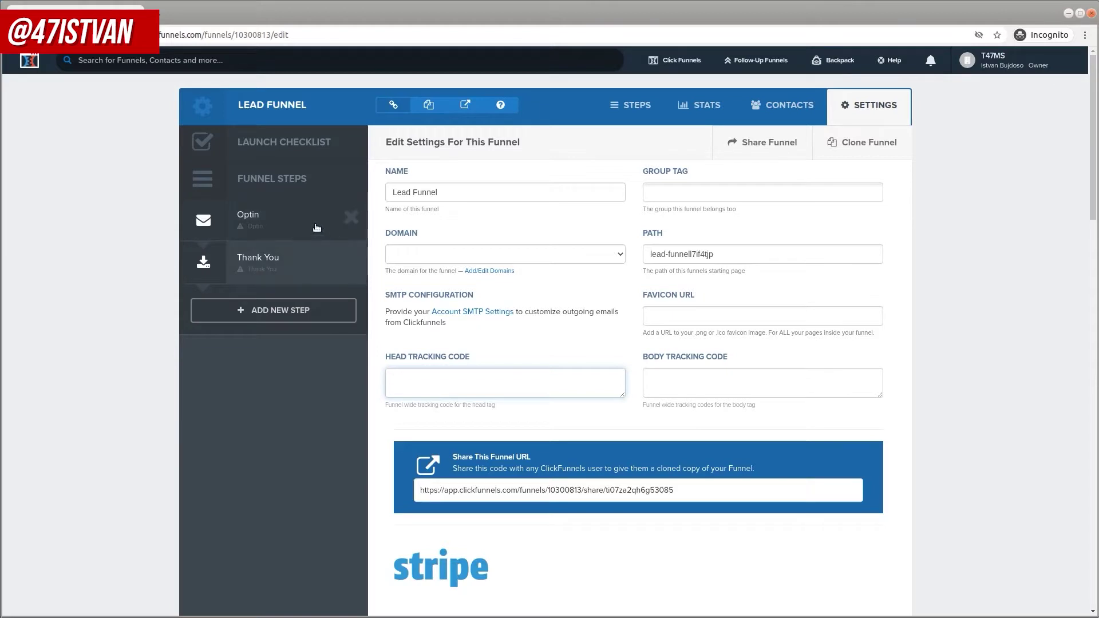
# Browse the email optin templates offered for the Optin step and preview the Big Blur Optin template.
pyautogui.click(263, 224)
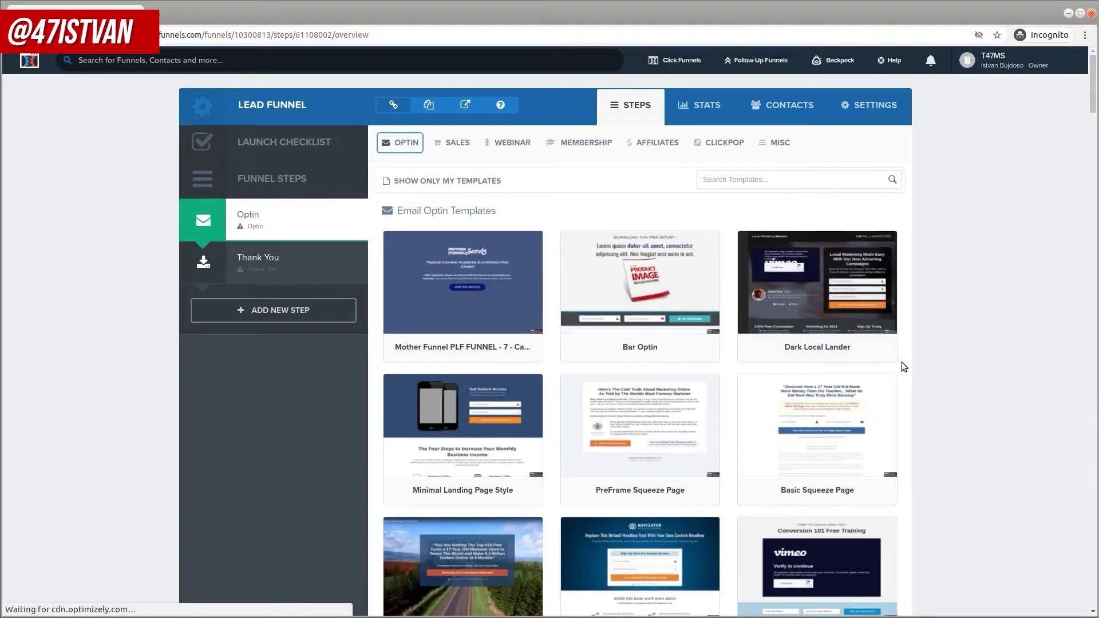
pyautogui.scroll(-5, 911, 356)
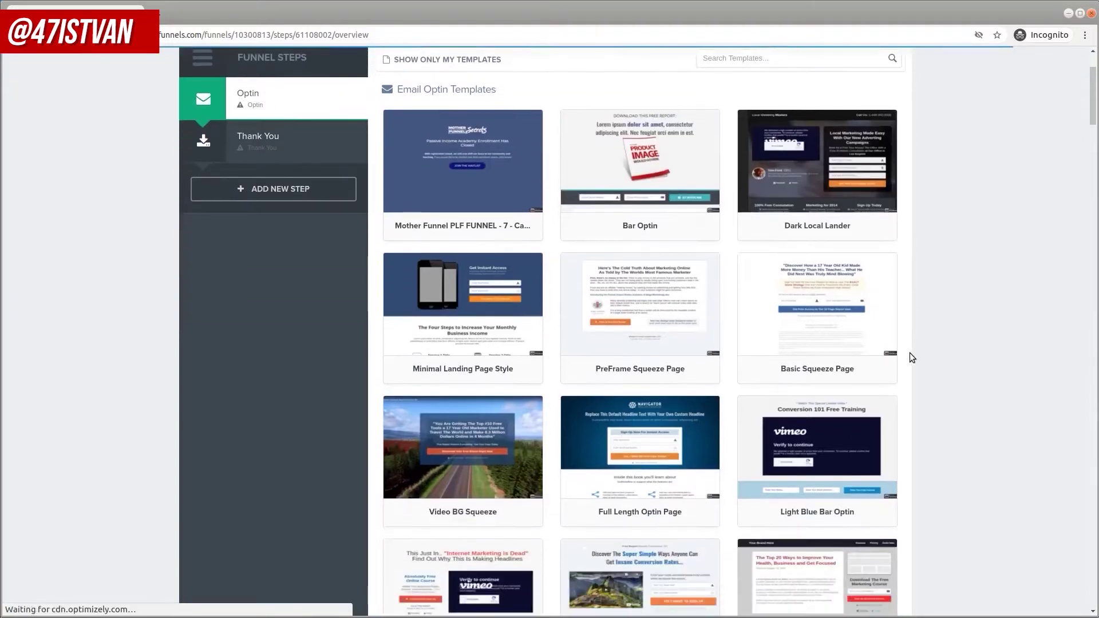
pyautogui.scroll(-3, 911, 356)
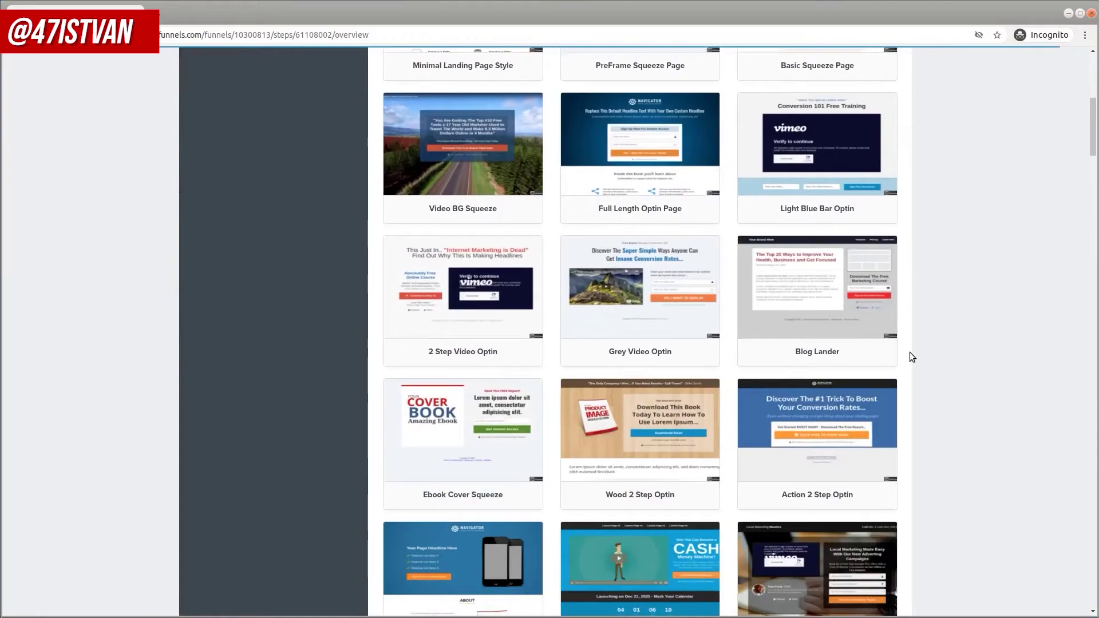
pyautogui.scroll(-6, 909, 352)
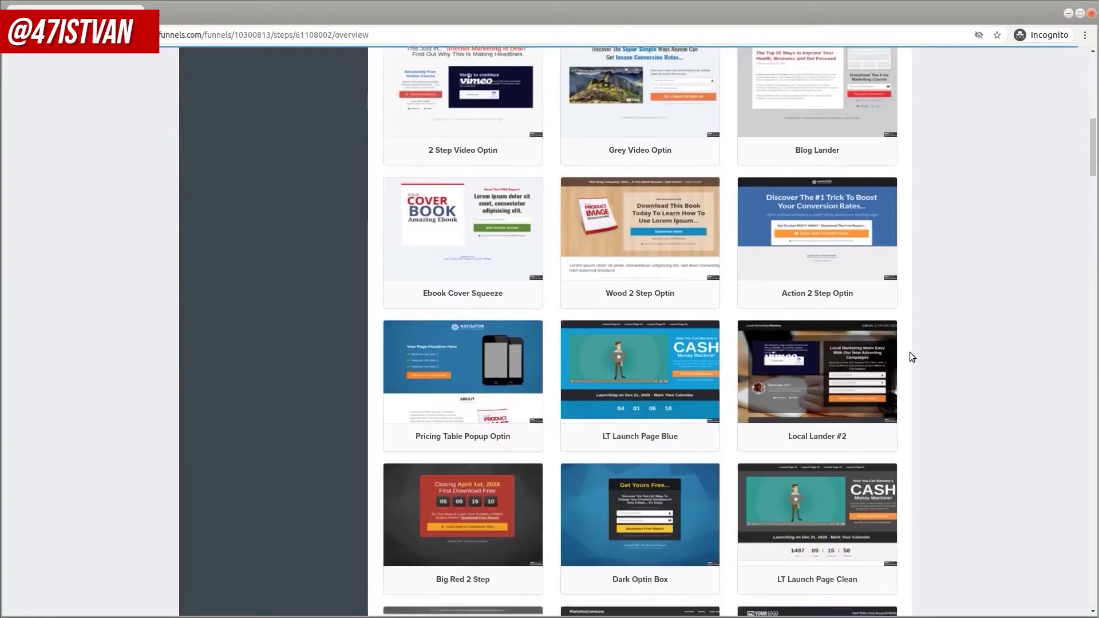
pyautogui.scroll(-7, 909, 352)
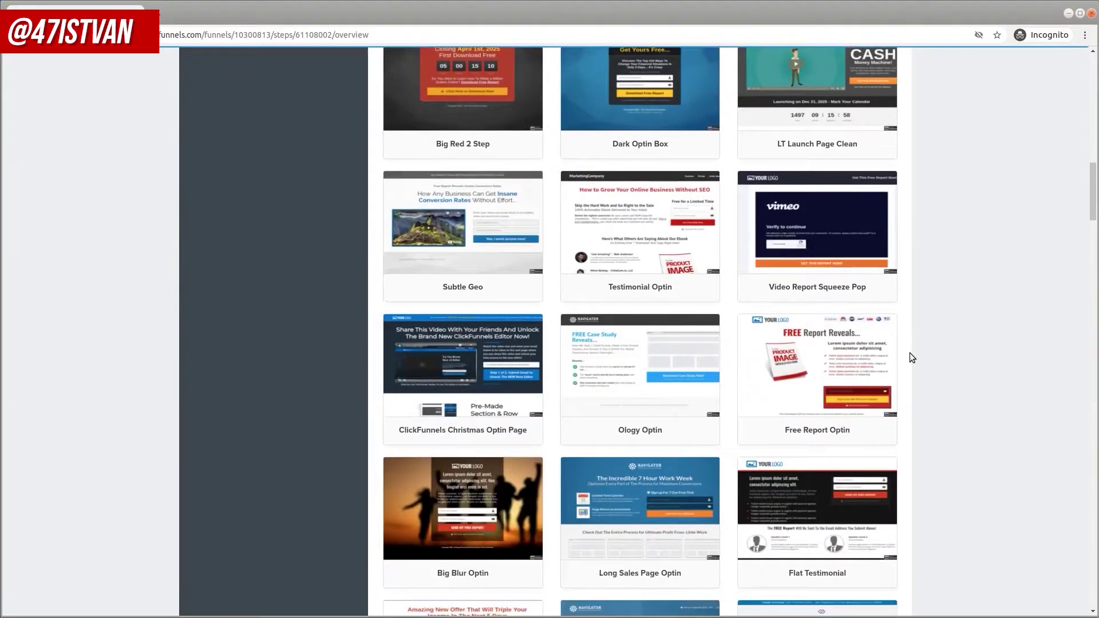
pyautogui.scroll(-2, 909, 353)
pyautogui.scroll(-2, 909, 353)
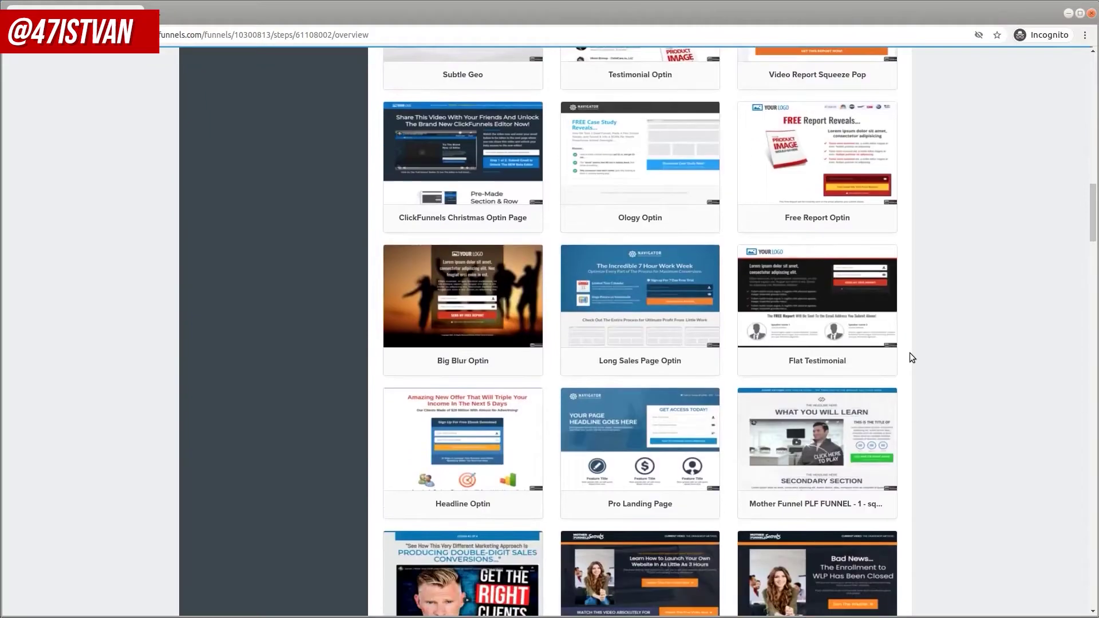
pyautogui.moveTo(491, 306)
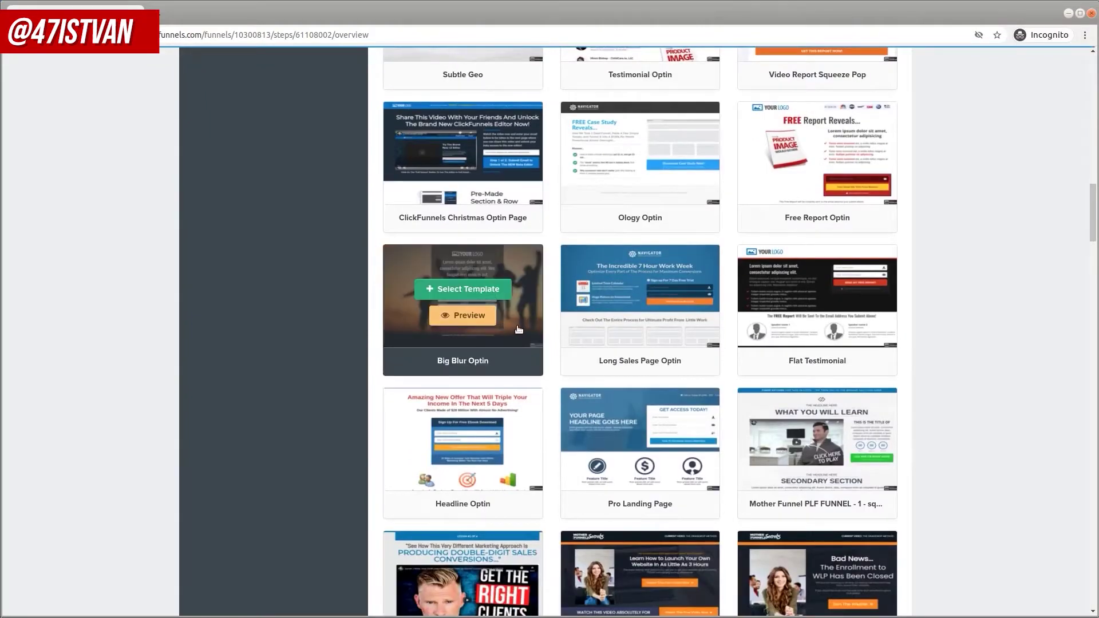
pyautogui.click(474, 315)
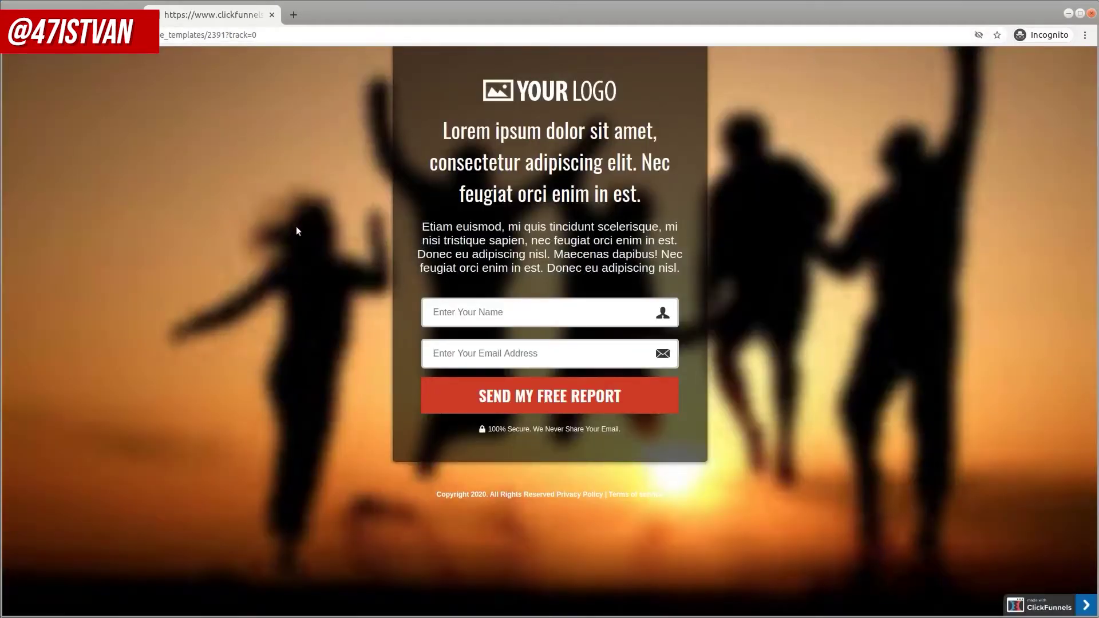
pyautogui.click(273, 15)
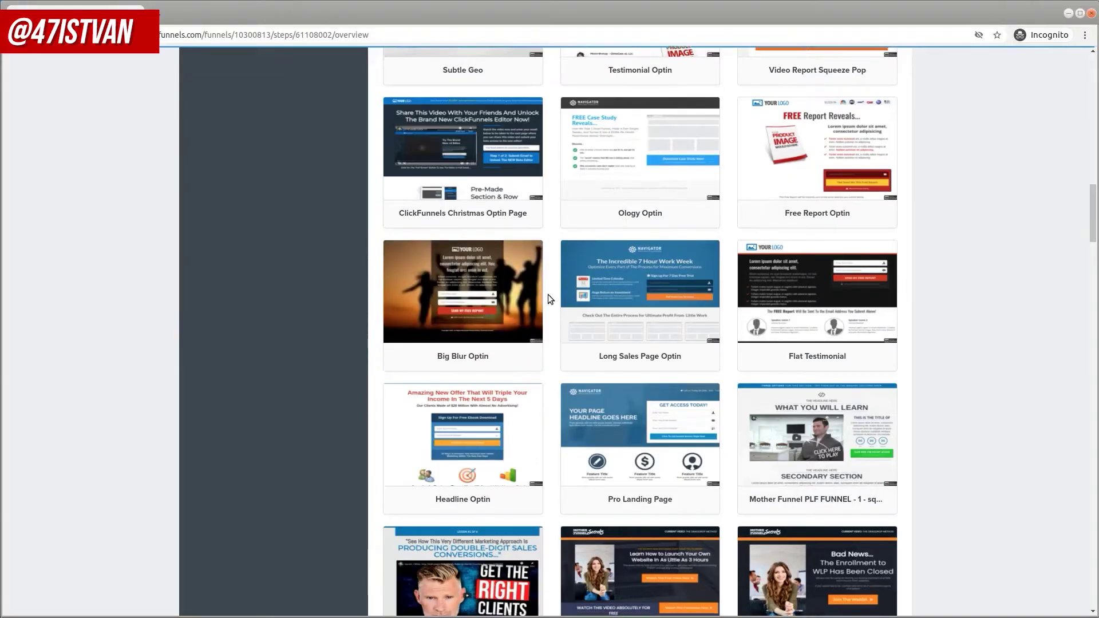
# Preview the Mother Funnel PLF FUNNEL - 6 optin template with the blue headline box beside a seated man, including its email popup.
pyautogui.scroll(-4, 548, 294)
pyautogui.scroll(-8, 548, 294)
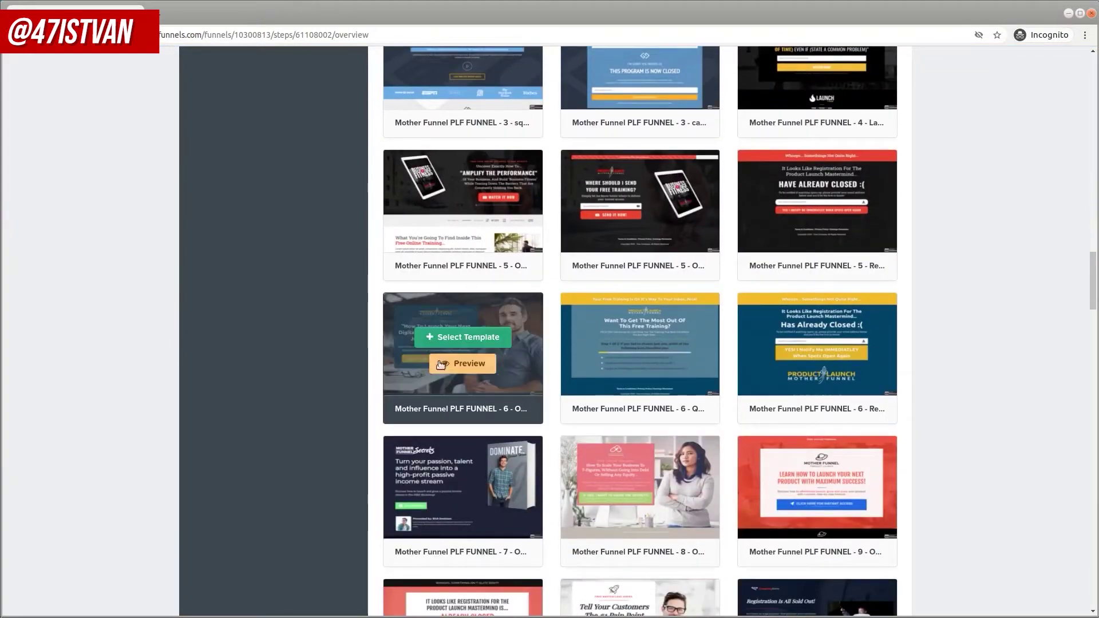
pyautogui.moveTo(504, 327)
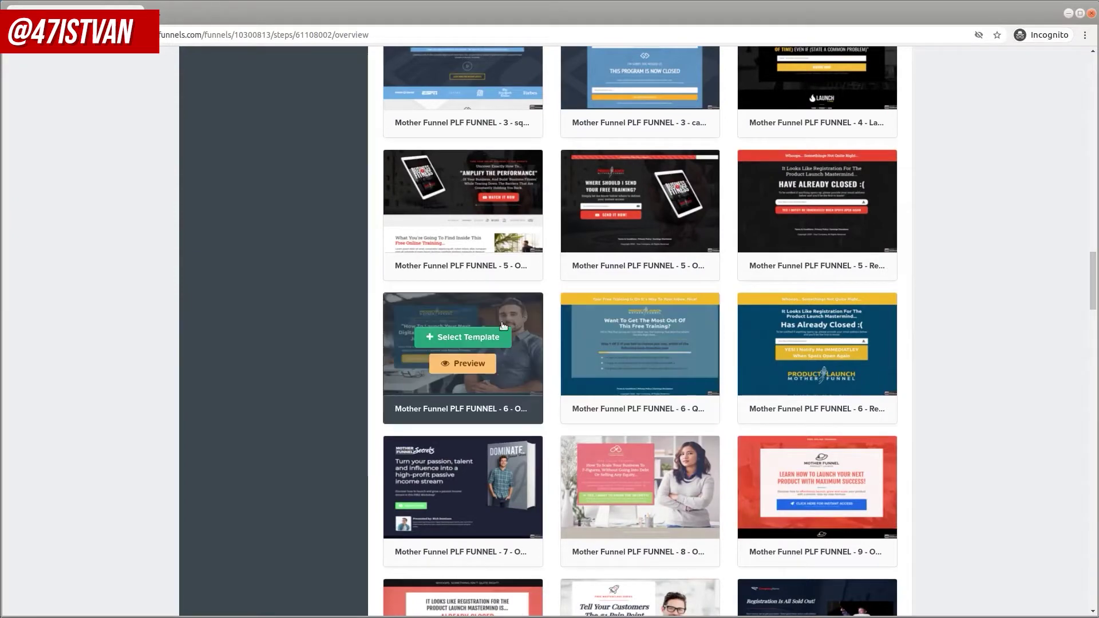
pyautogui.click(469, 364)
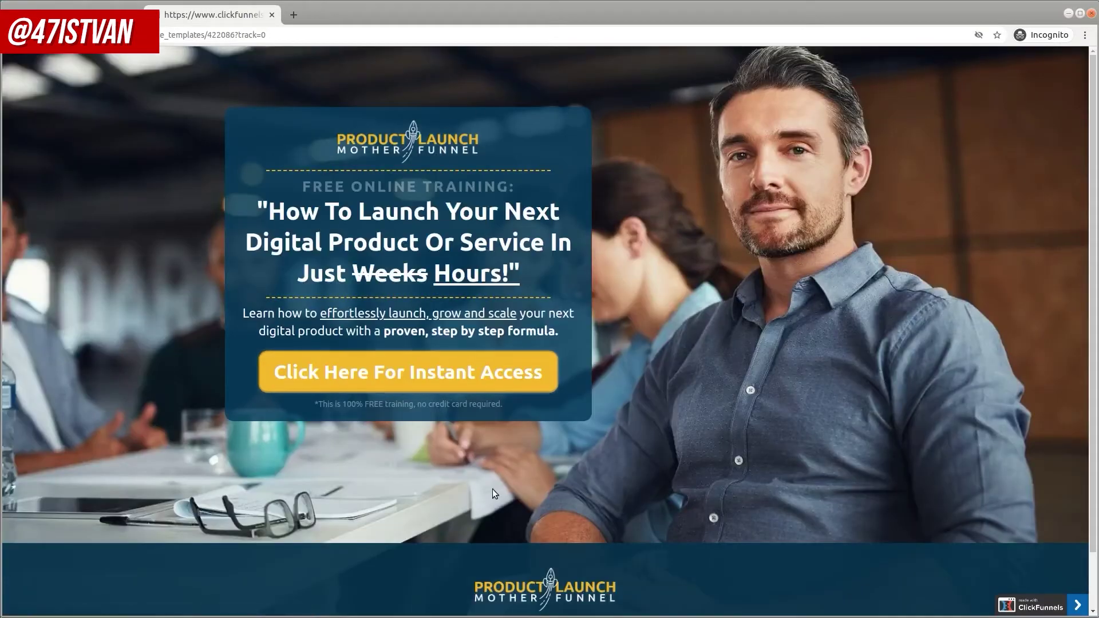
pyautogui.moveTo(263, 20)
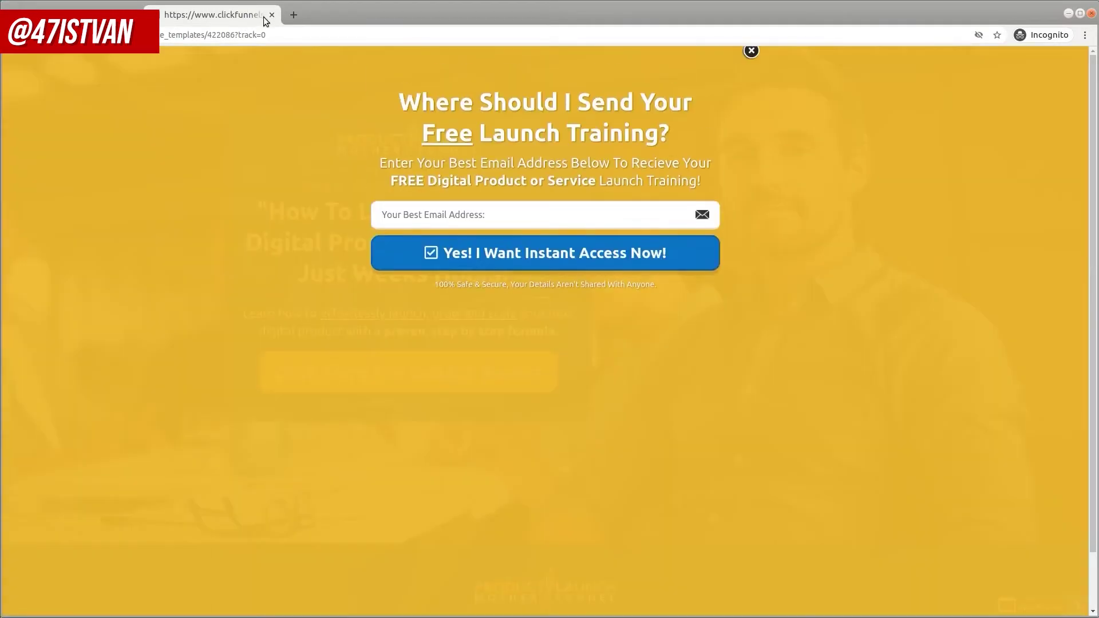
pyautogui.click(272, 15)
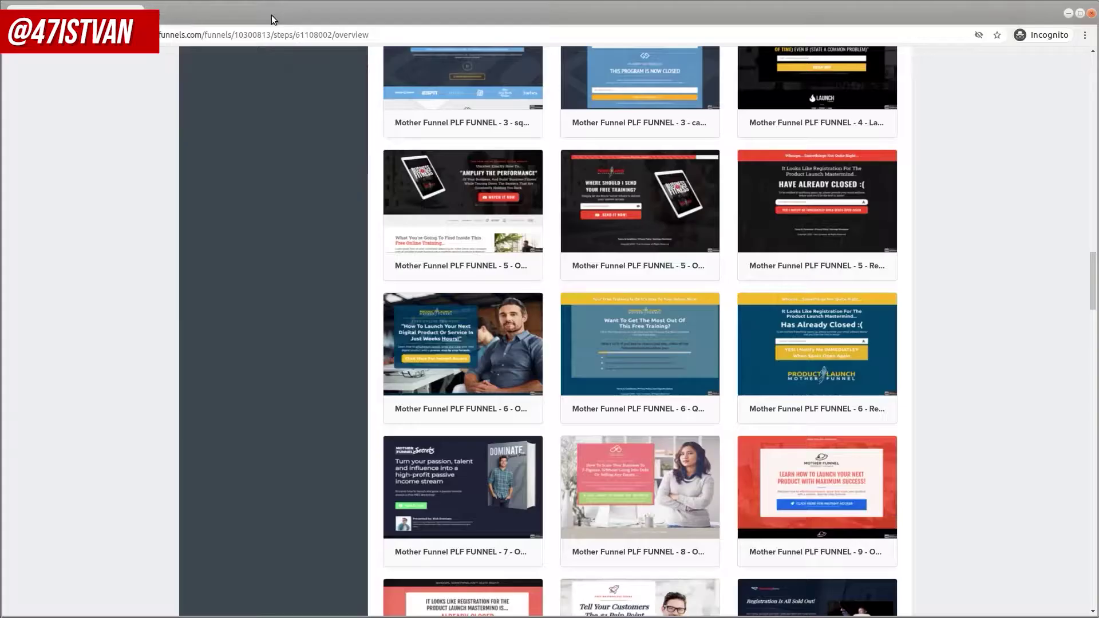
# Apply the previewed Mother Funnel PLF FUNNEL - 6 template to the Optin step and open the page for editing.
pyautogui.moveTo(503, 372)
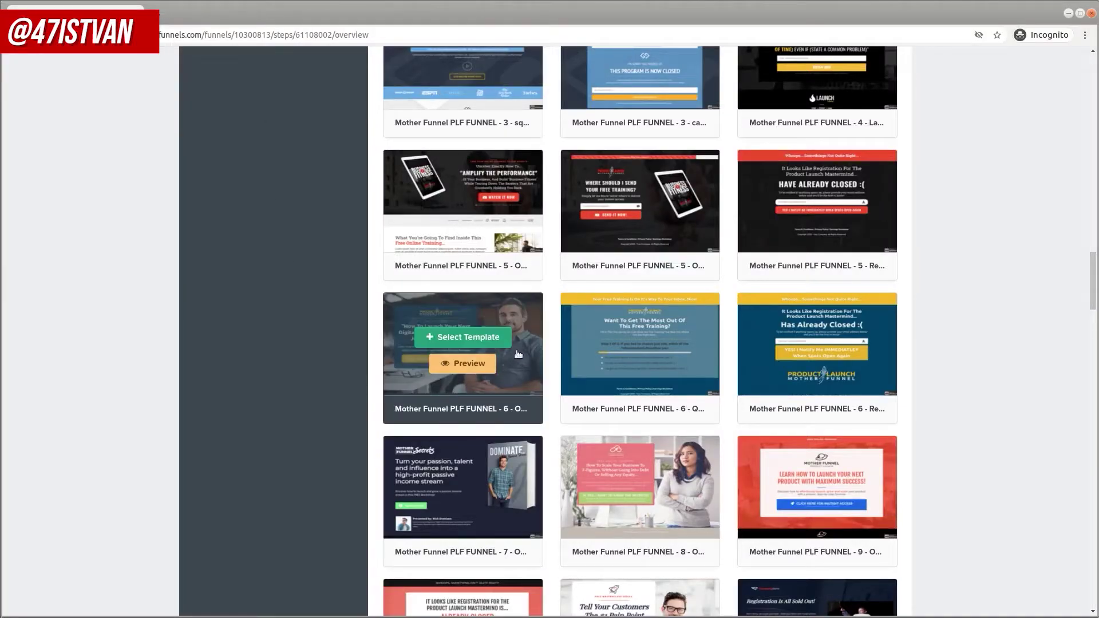
pyautogui.click(489, 338)
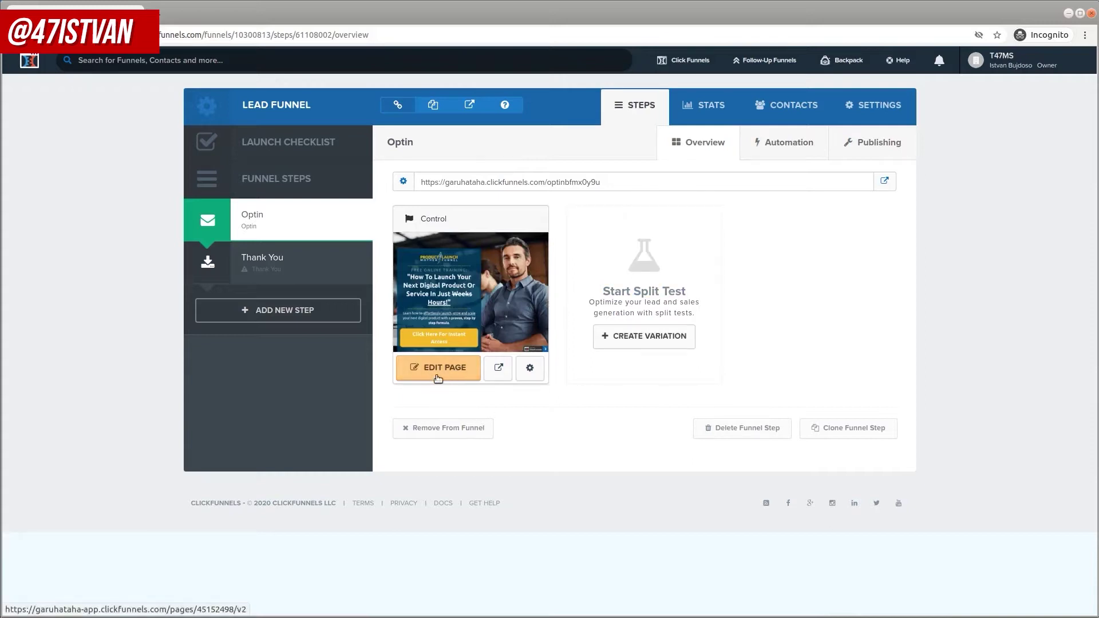
pyautogui.click(456, 370)
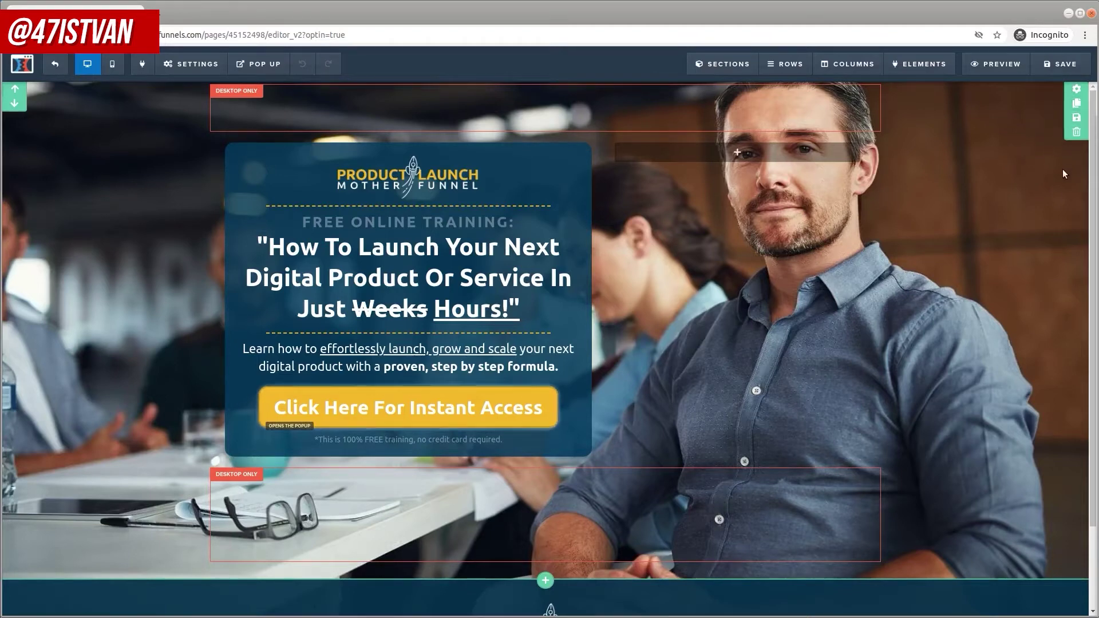
# Try a top padding of 100 on the Sales Copy & Optin section and return it to 5.
pyautogui.click(1077, 92)
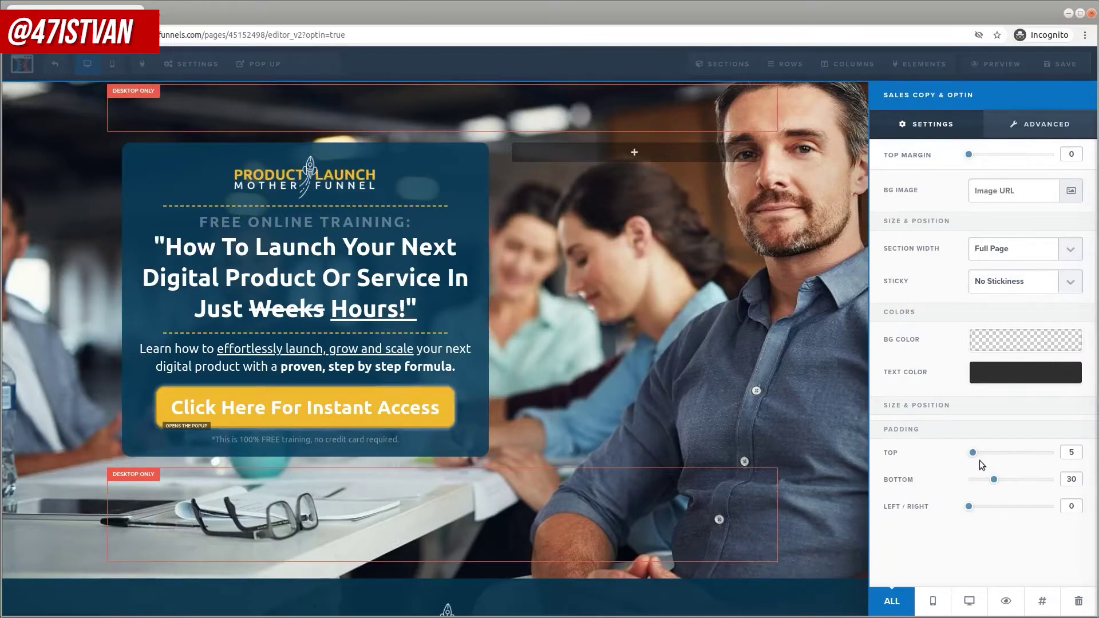
pyautogui.moveTo(977, 454); pyautogui.dragTo(1064, 455)
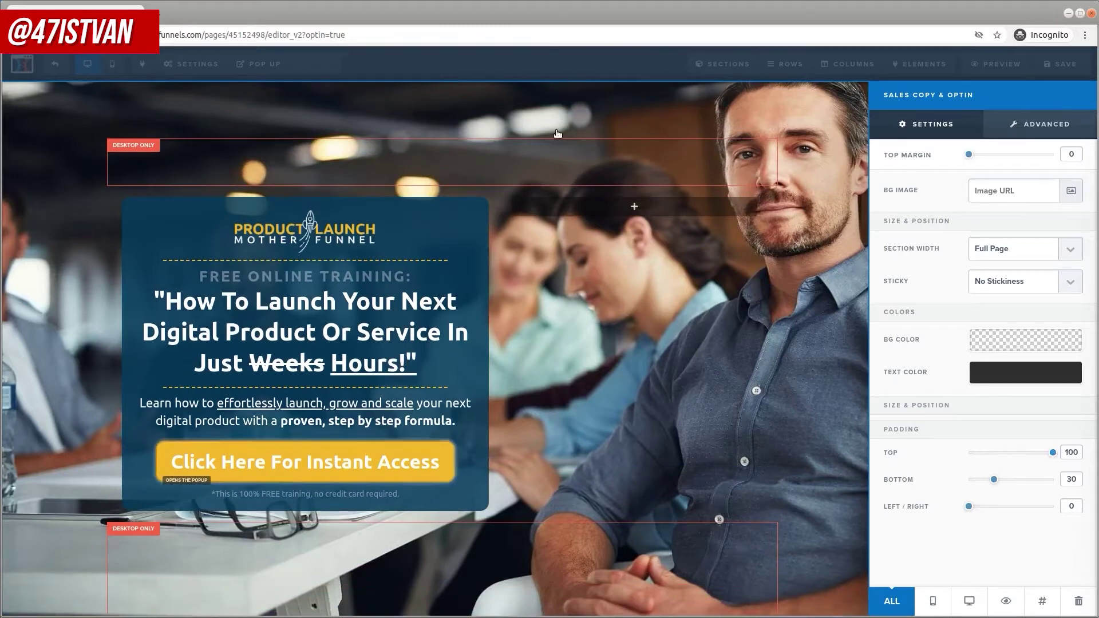
pyautogui.moveTo(1054, 456); pyautogui.dragTo(972, 456)
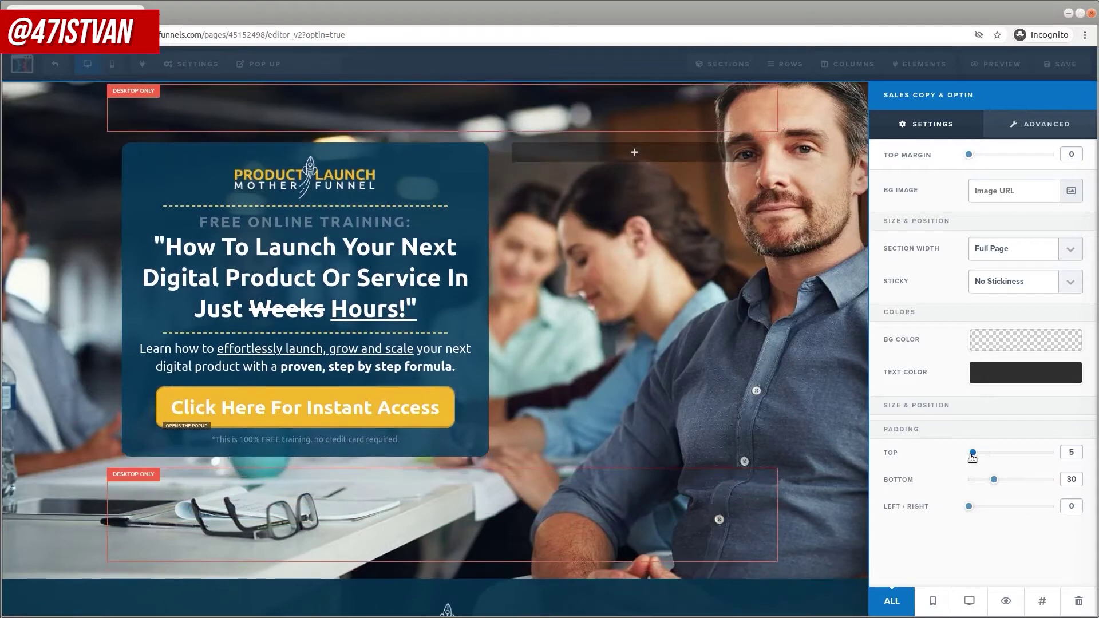
pyautogui.click(817, 178)
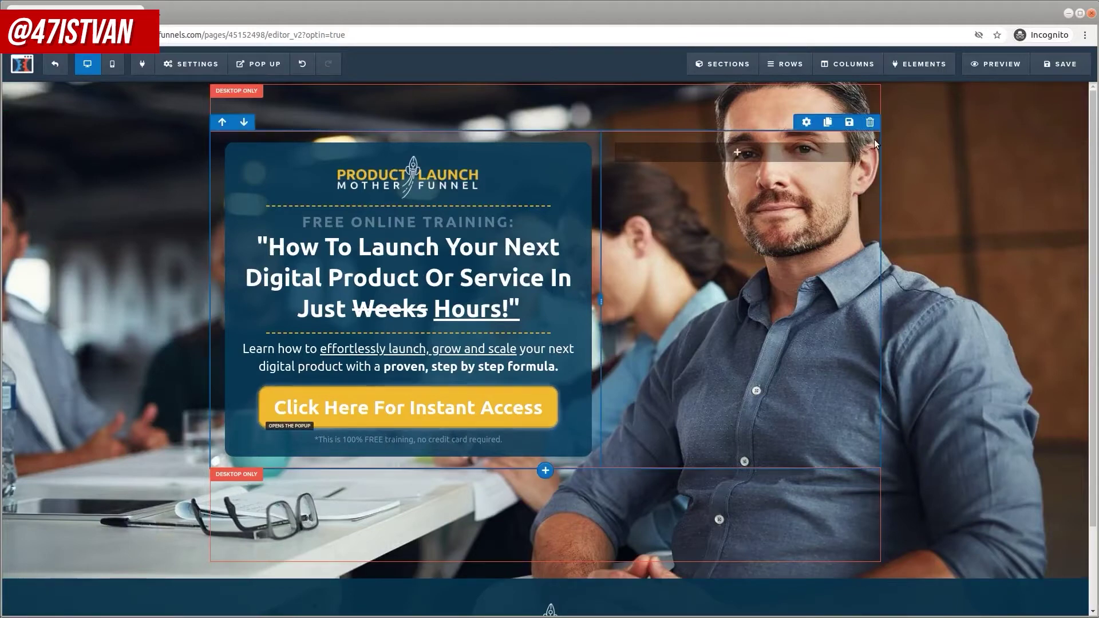
# Examine the settings of the two-column row that holds the headline box, including its padding.
pyautogui.click(807, 123)
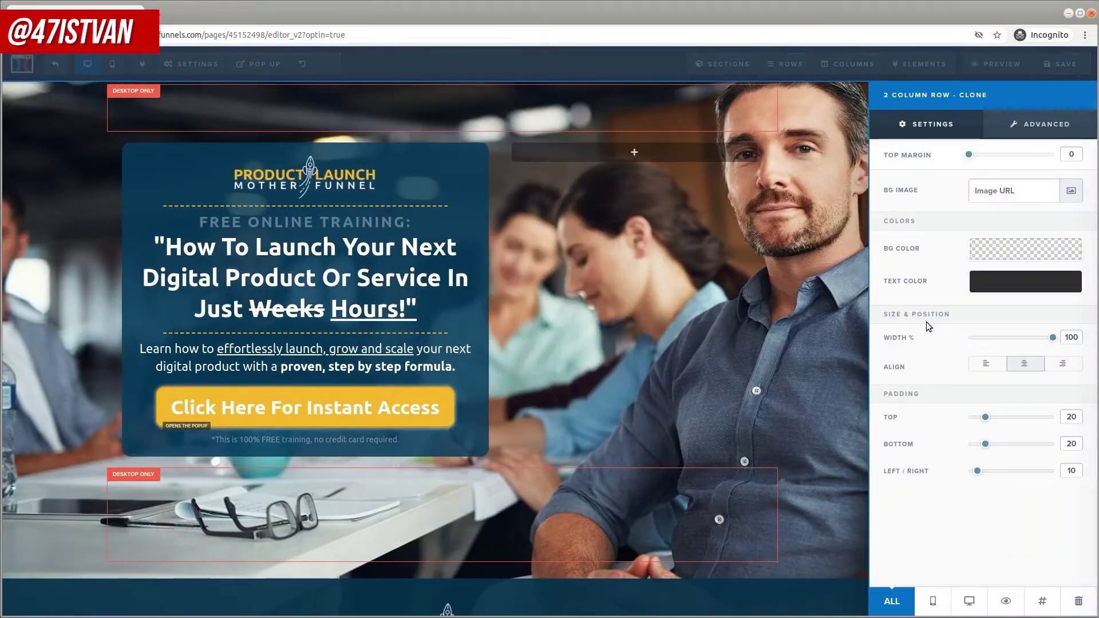
pyautogui.moveTo(987, 447)
pyautogui.mouseDown()
pyautogui.moveTo(1038, 447)
pyautogui.moveTo(989, 445)
pyautogui.mouseUp()
pyautogui.click(791, 239)
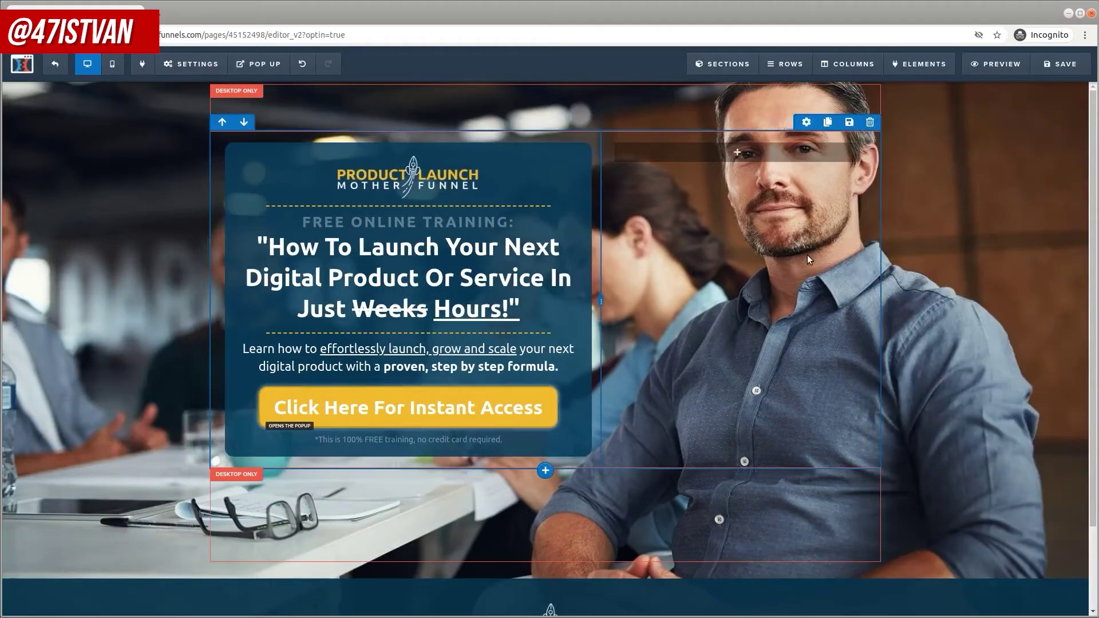
# Replace the word "Next" with "New" in the optin page's main headline.
pyautogui.moveTo(456, 171)
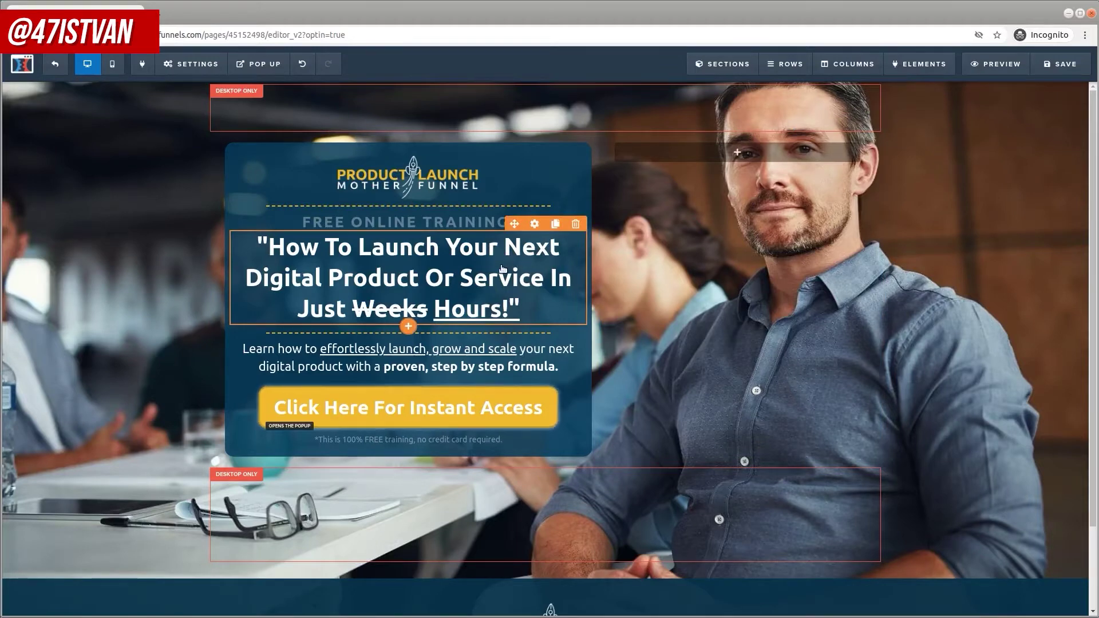
pyautogui.click(526, 250)
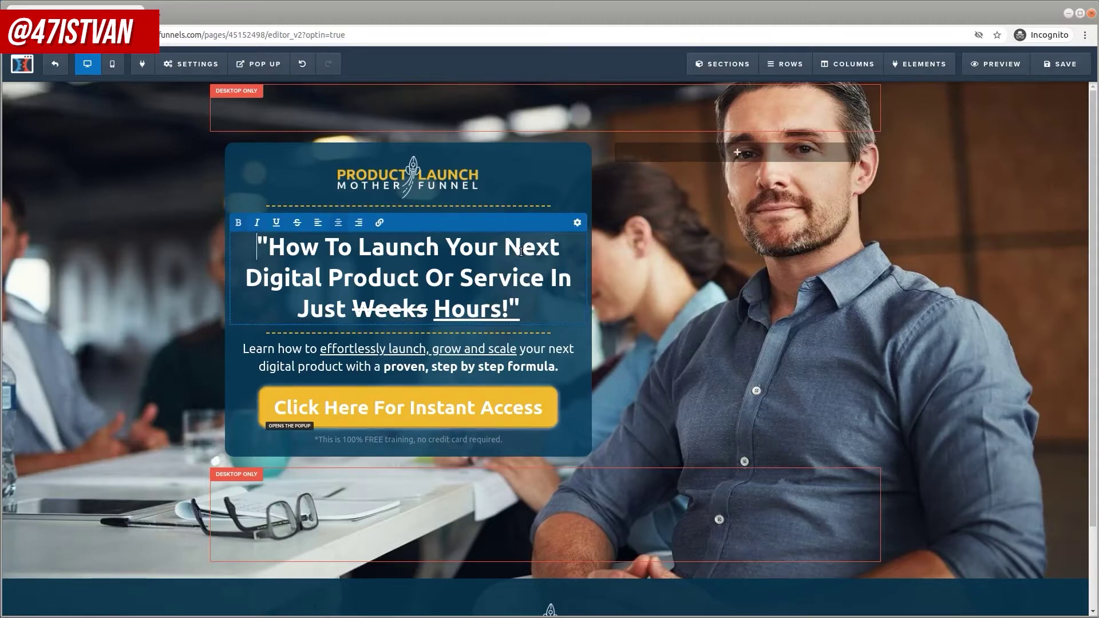
pyautogui.moveTo(510, 250); pyautogui.dragTo(557, 255)
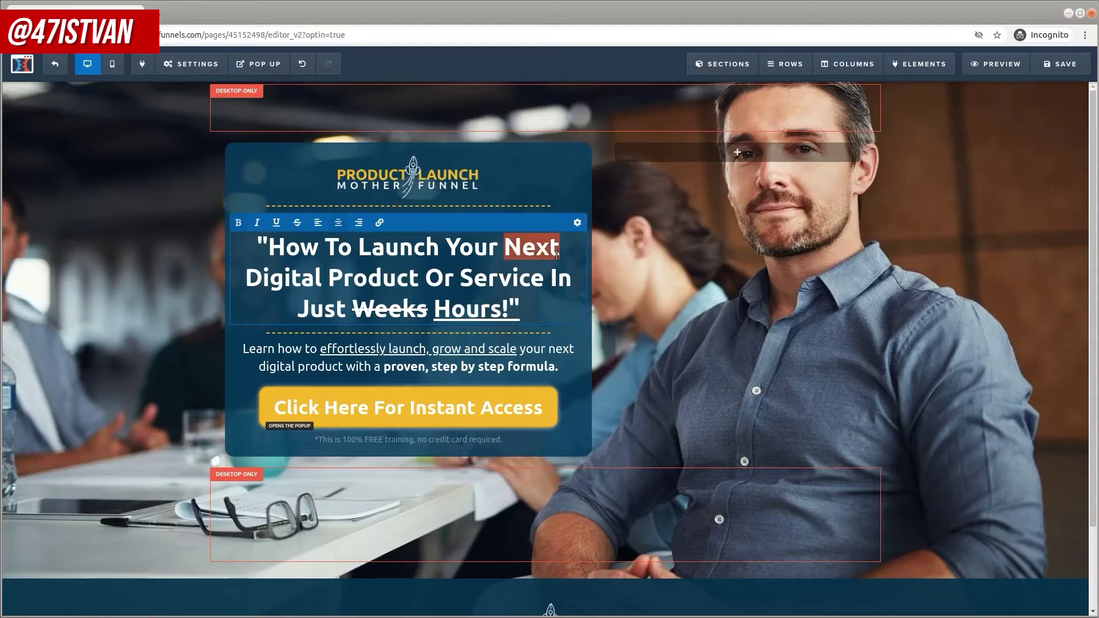
pyautogui.write('Ne')
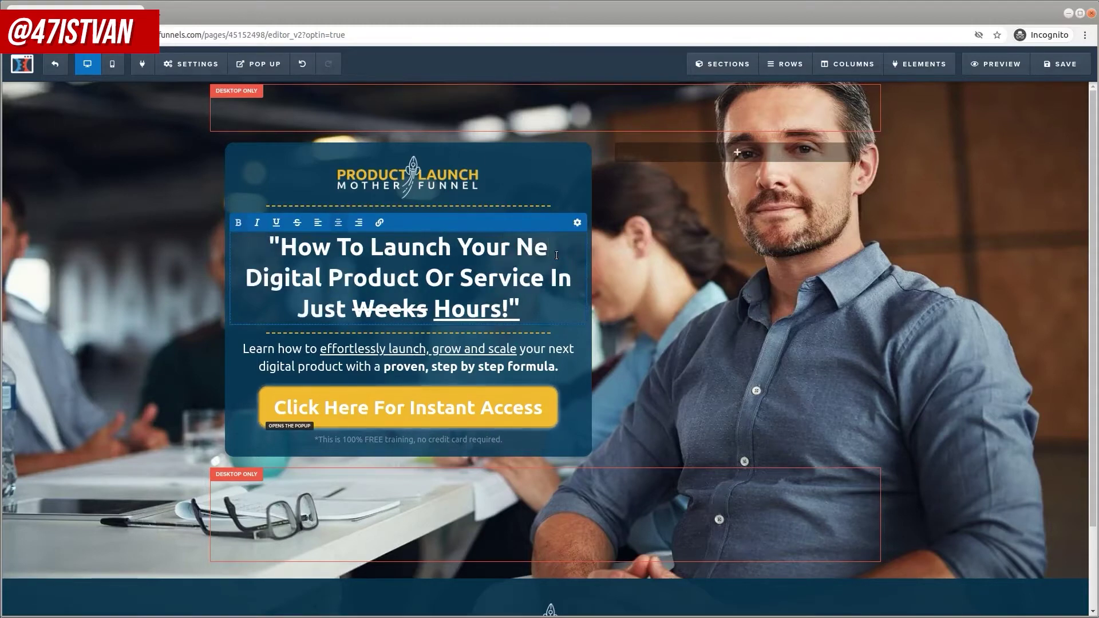
pyautogui.write('x')
pyautogui.press('BackSpace')
pyautogui.write('t')
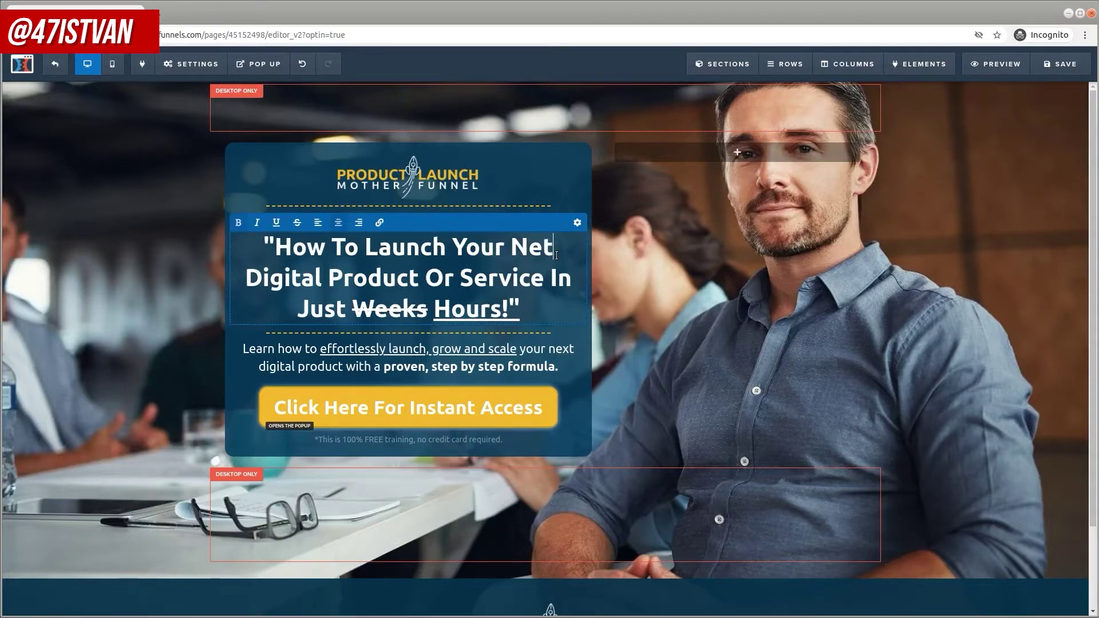
pyautogui.press('BackSpace')
pyautogui.write('w')
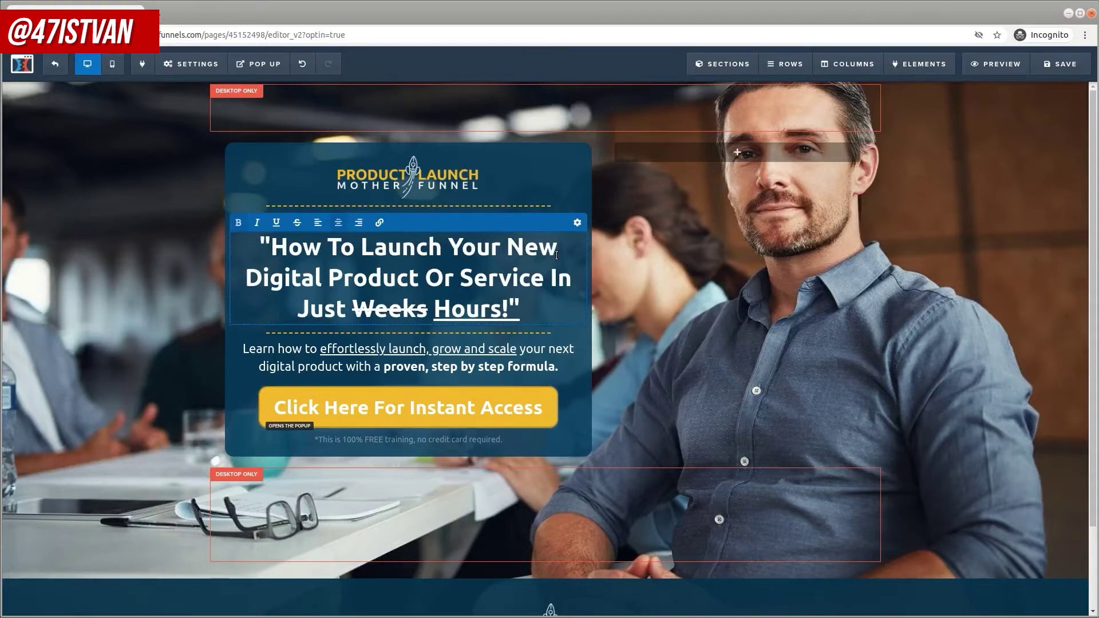
pyautogui.click(592, 257)
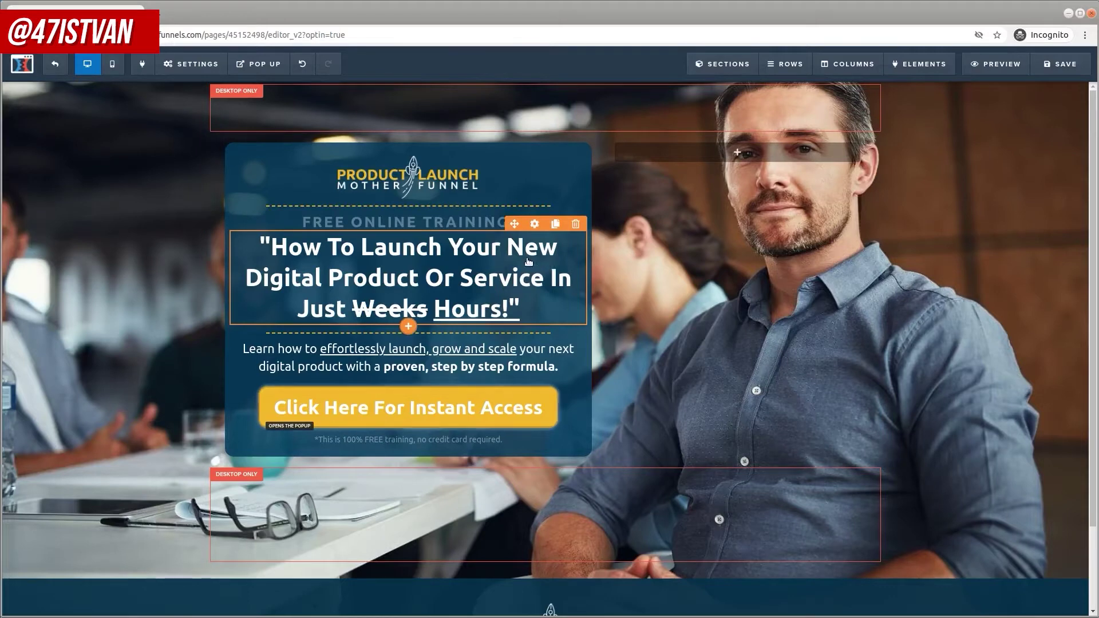
# Underline the word "New" in the main headline.
pyautogui.click(504, 250)
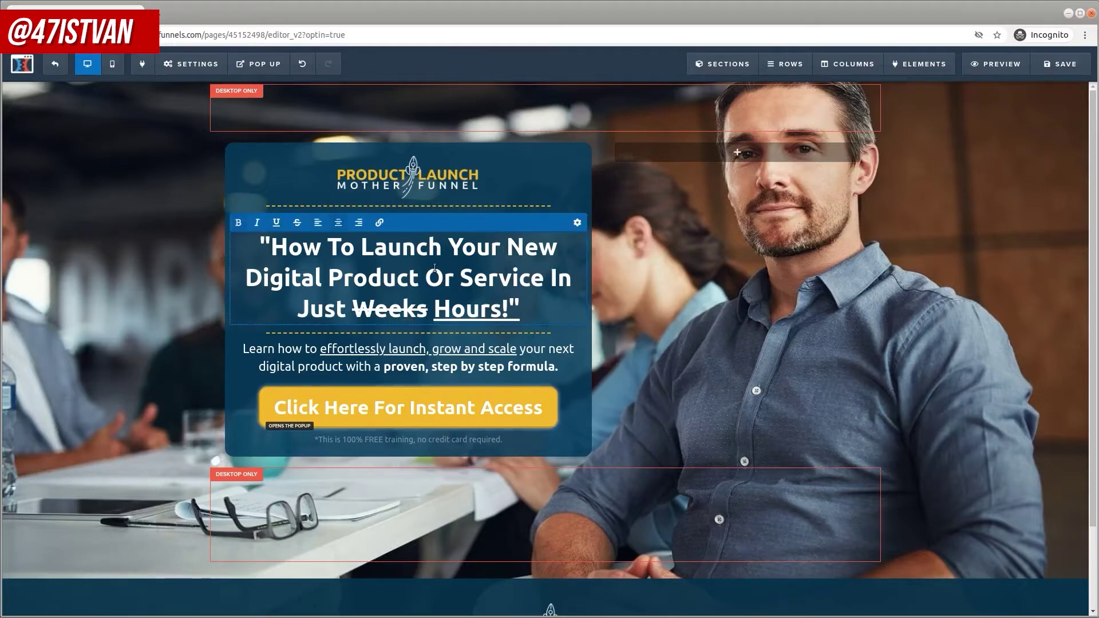
pyautogui.moveTo(507, 247); pyautogui.dragTo(558, 251)
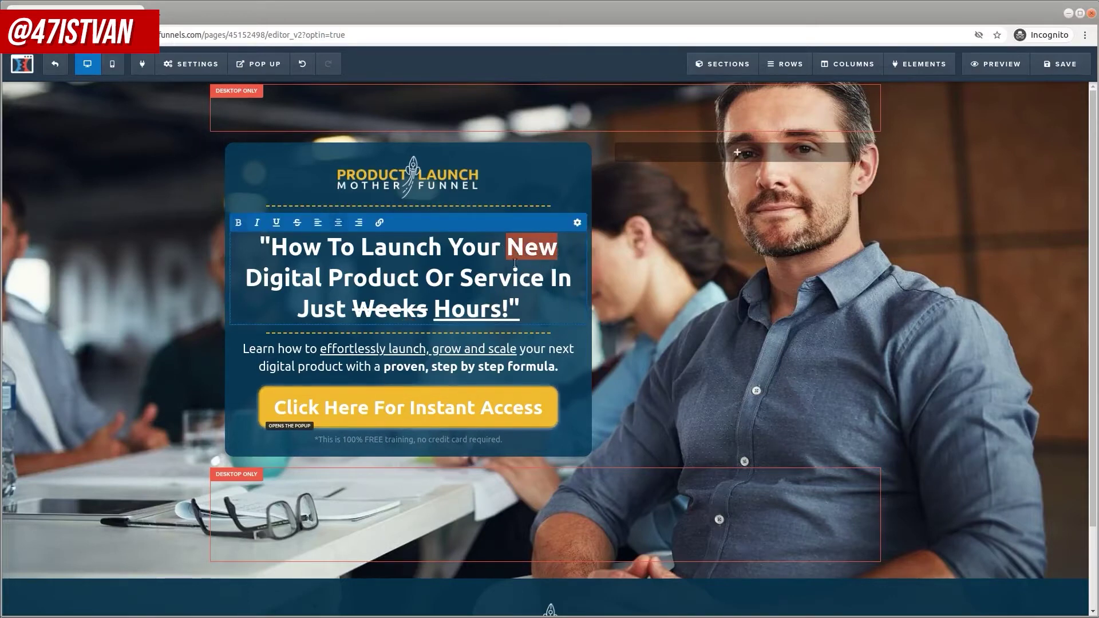
pyautogui.click(277, 222)
pyautogui.click(460, 279)
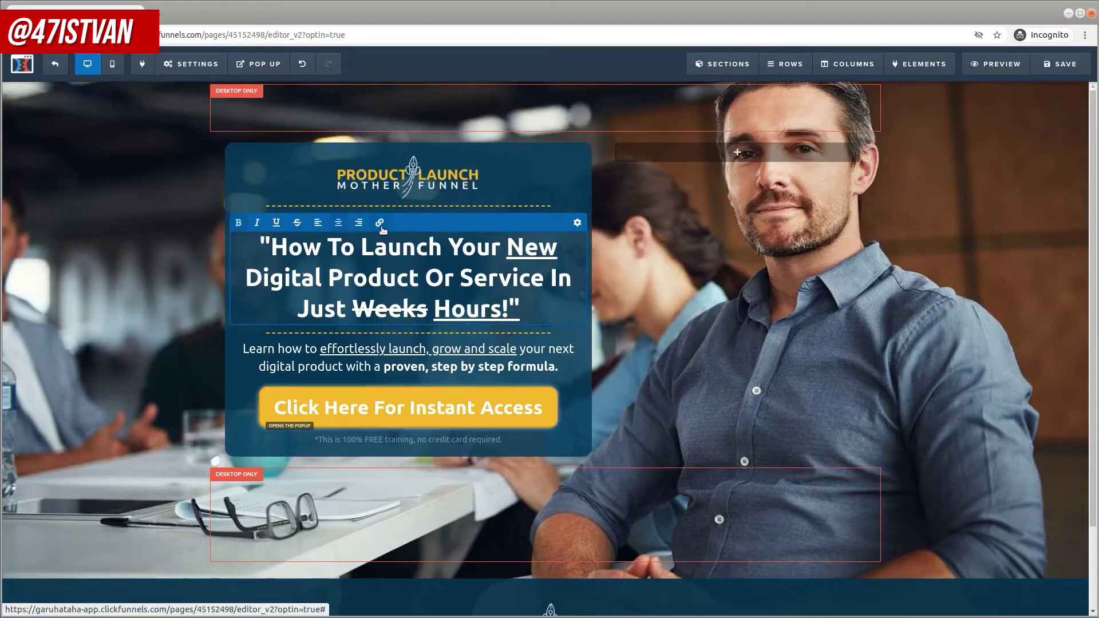
pyautogui.click(594, 246)
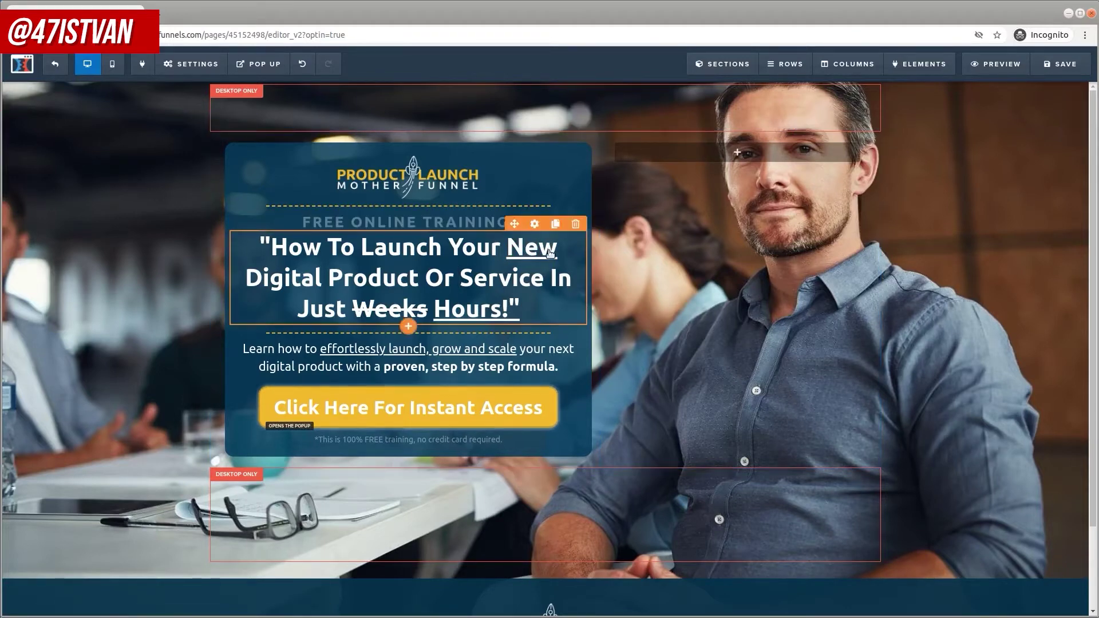
# Increase the main headline's font size to 44.
pyautogui.click(536, 224)
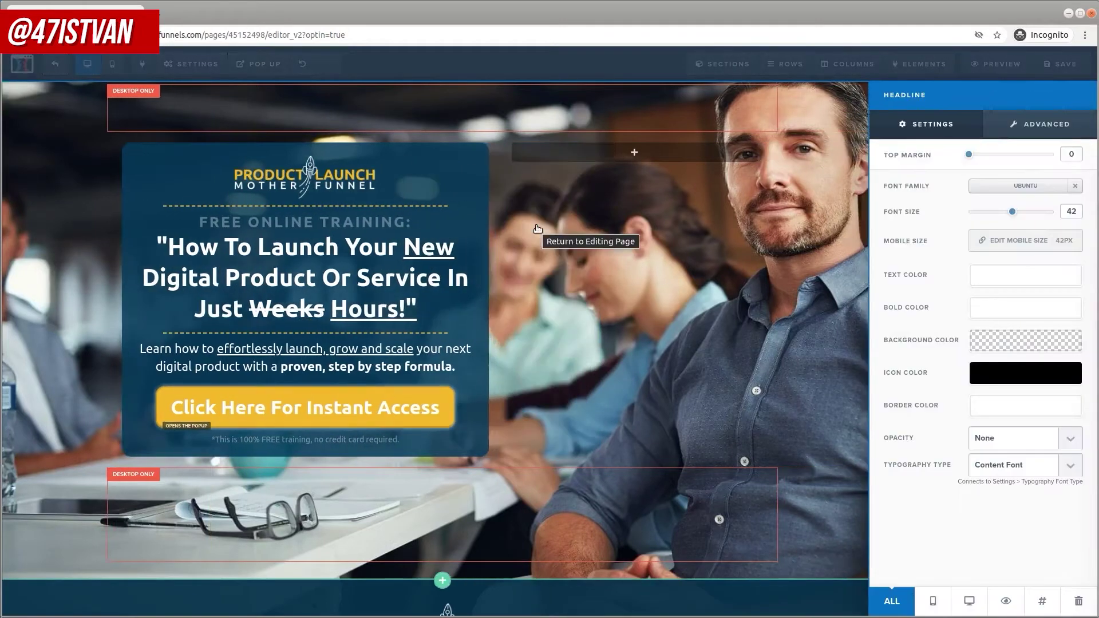
pyautogui.moveTo(1010, 215)
pyautogui.mouseDown()
pyautogui.moveTo(994, 213)
pyautogui.moveTo(1015, 213)
pyautogui.mouseUp()
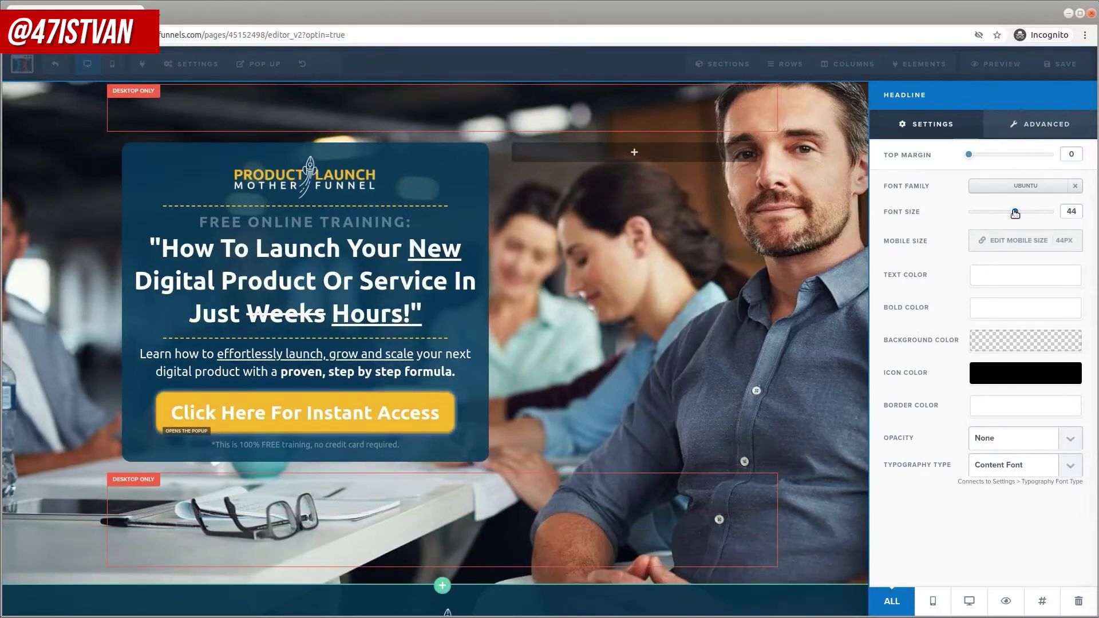
# Try the yellow #ffe300 as the main headline's bold color and return it to white #ffffff.
pyautogui.click(1013, 314)
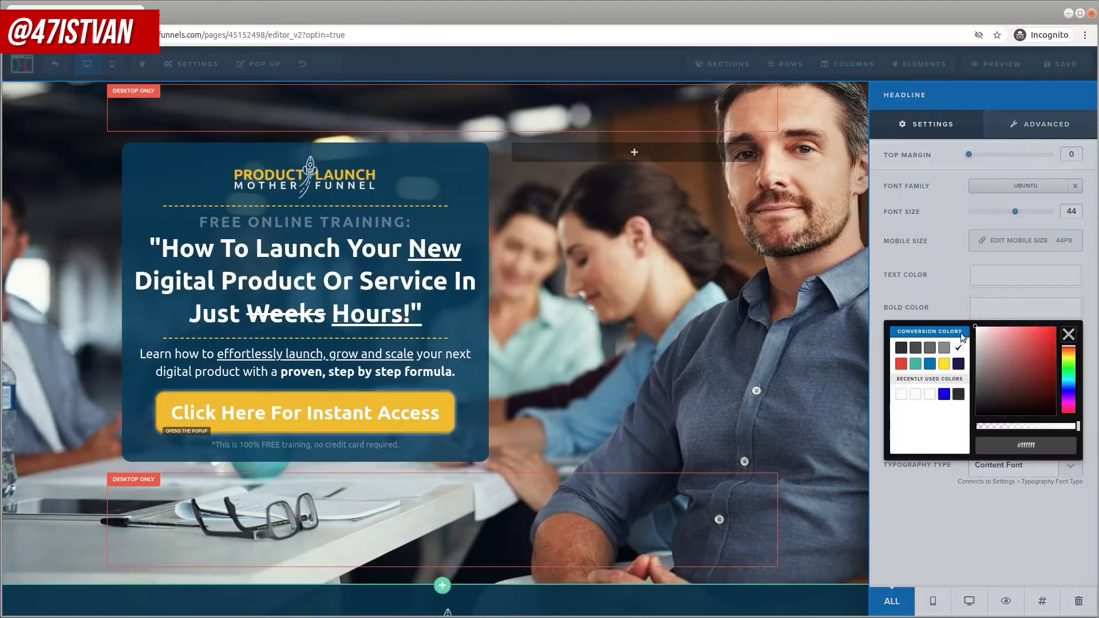
pyautogui.click(944, 365)
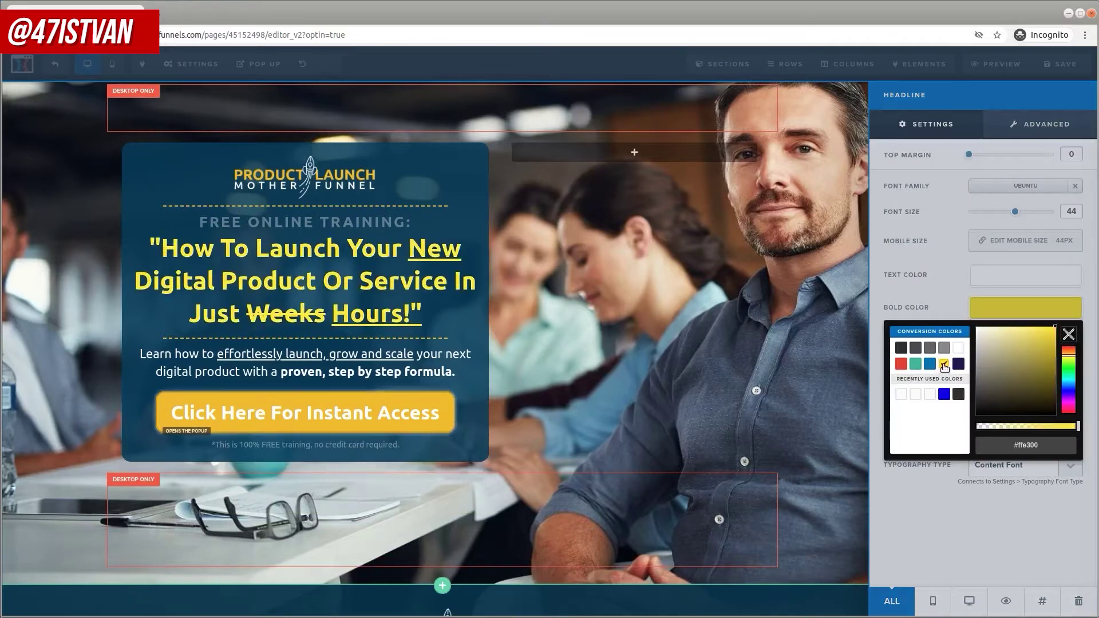
pyautogui.click(960, 349)
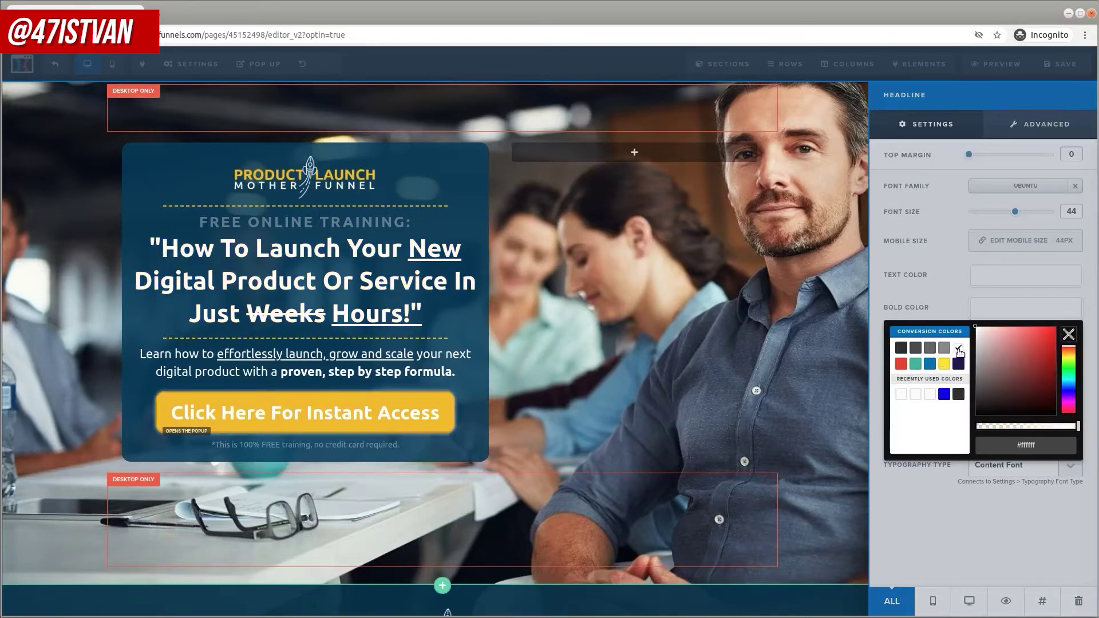
pyautogui.click(957, 287)
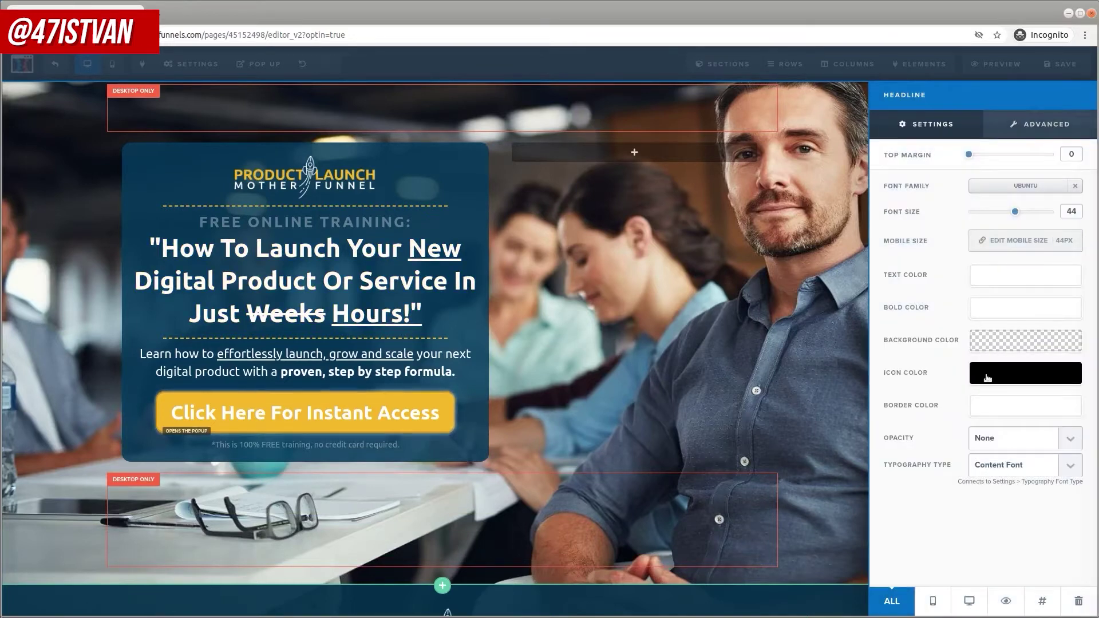
# Examine the main headline's advanced style options, such as line height, shadow and borders, and leave its settings.
pyautogui.click(1034, 128)
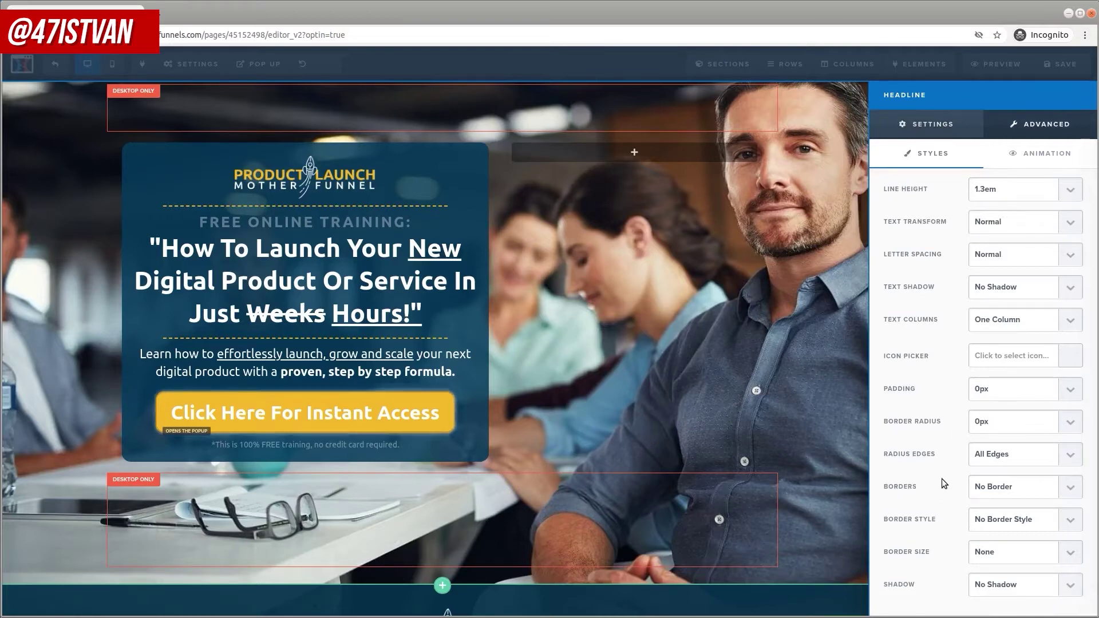
pyautogui.click(933, 127)
pyautogui.click(669, 246)
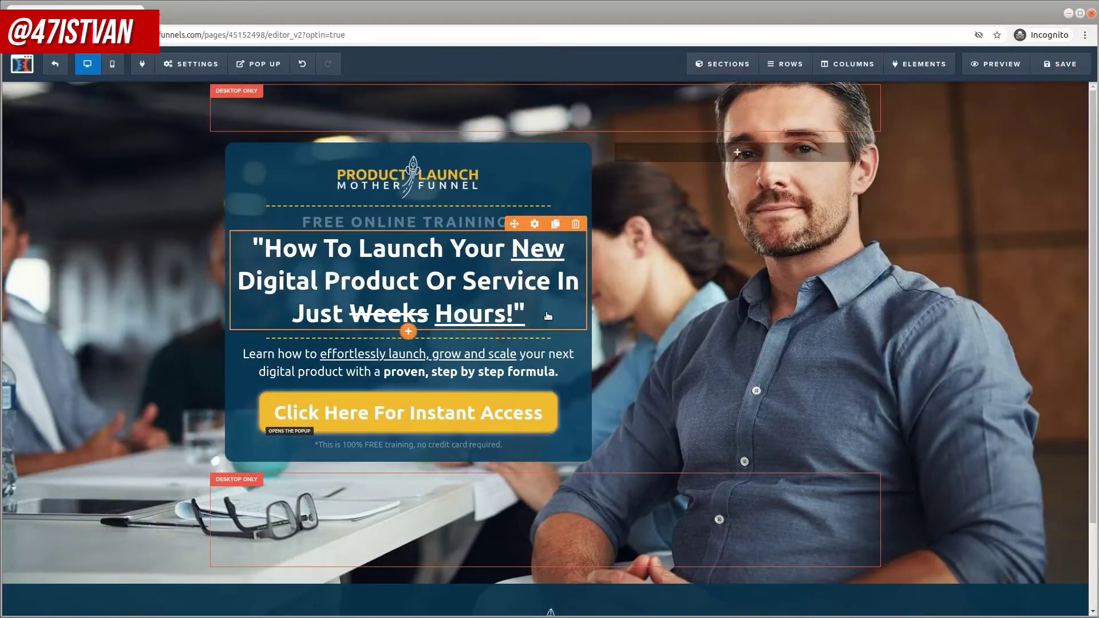
# Try placing the main headline above the "FREE ONLINE TRAINING:" line and restore the original order.
pyautogui.moveTo(491, 289); pyautogui.dragTo(475, 217)
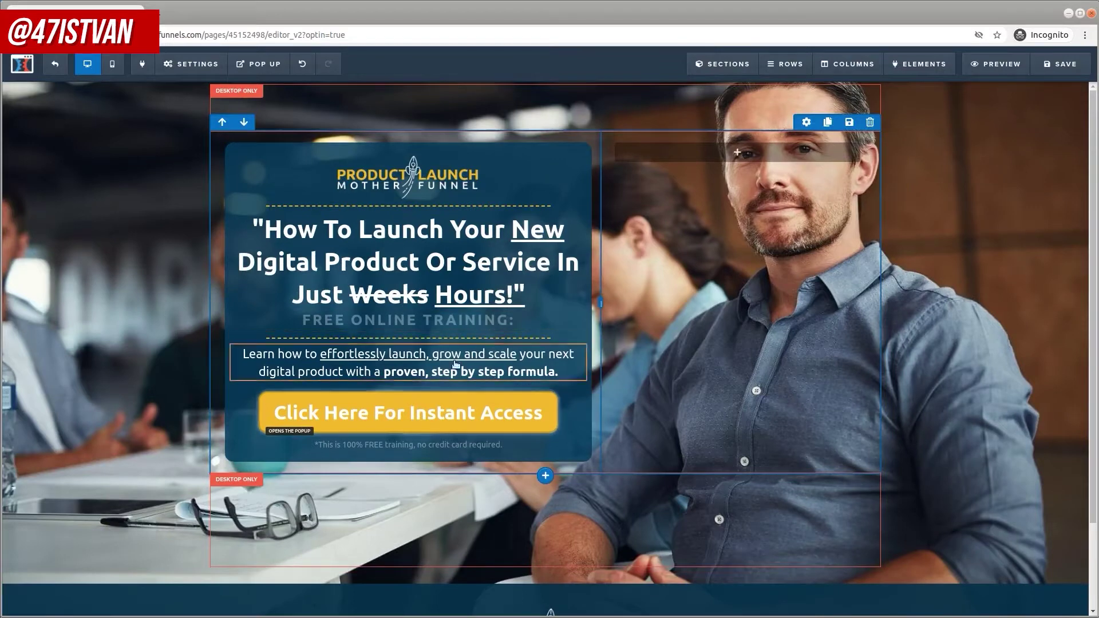
pyautogui.moveTo(438, 321); pyautogui.dragTo(423, 206)
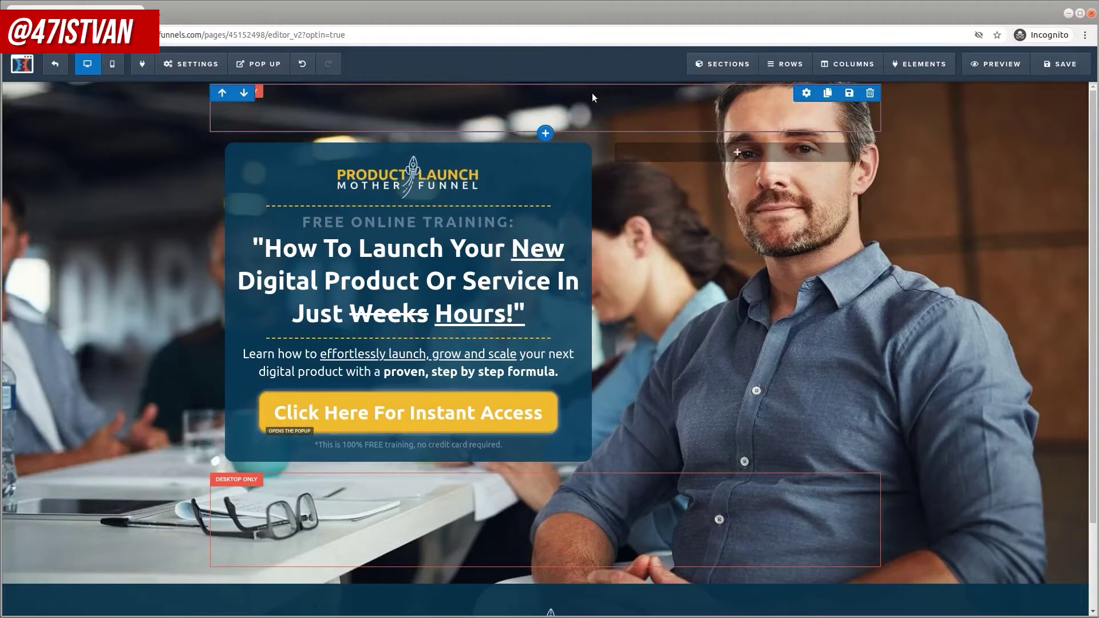
# Add a full-width section at the very top of the page and insert a two-column row into it.
pyautogui.moveTo(720, 78)
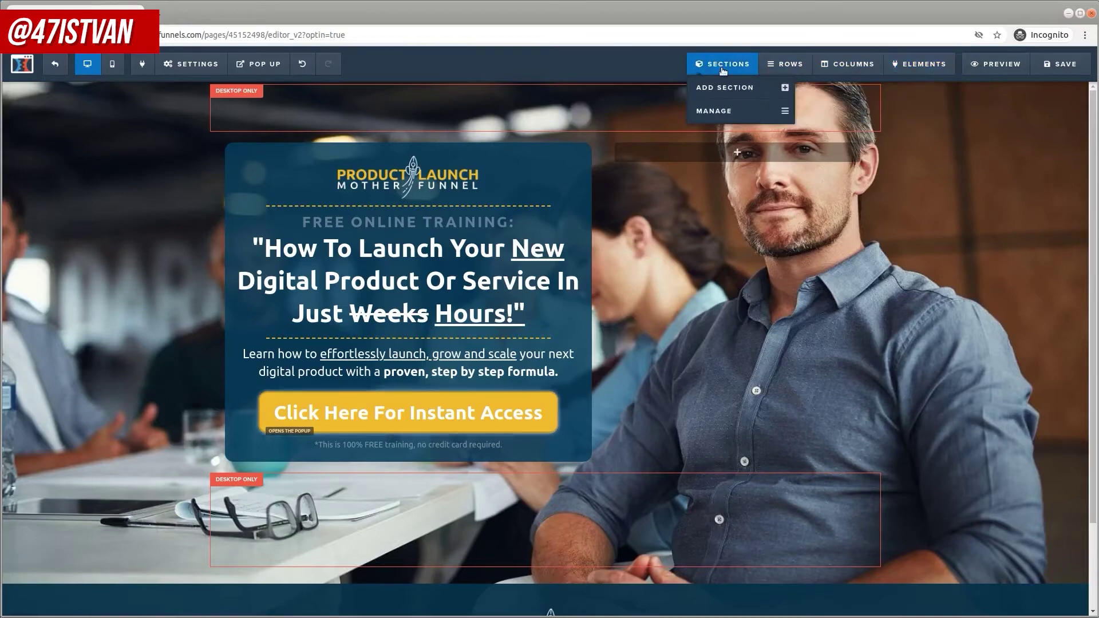
pyautogui.click(726, 88)
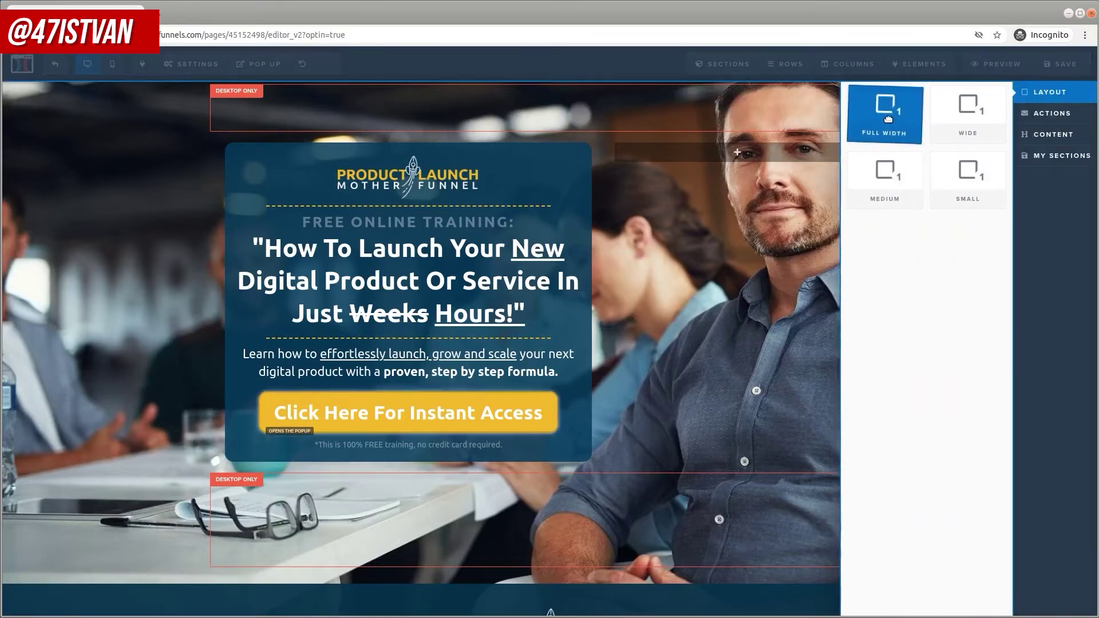
pyautogui.click(888, 119)
pyautogui.moveTo(973, 338); pyautogui.dragTo(548, 97)
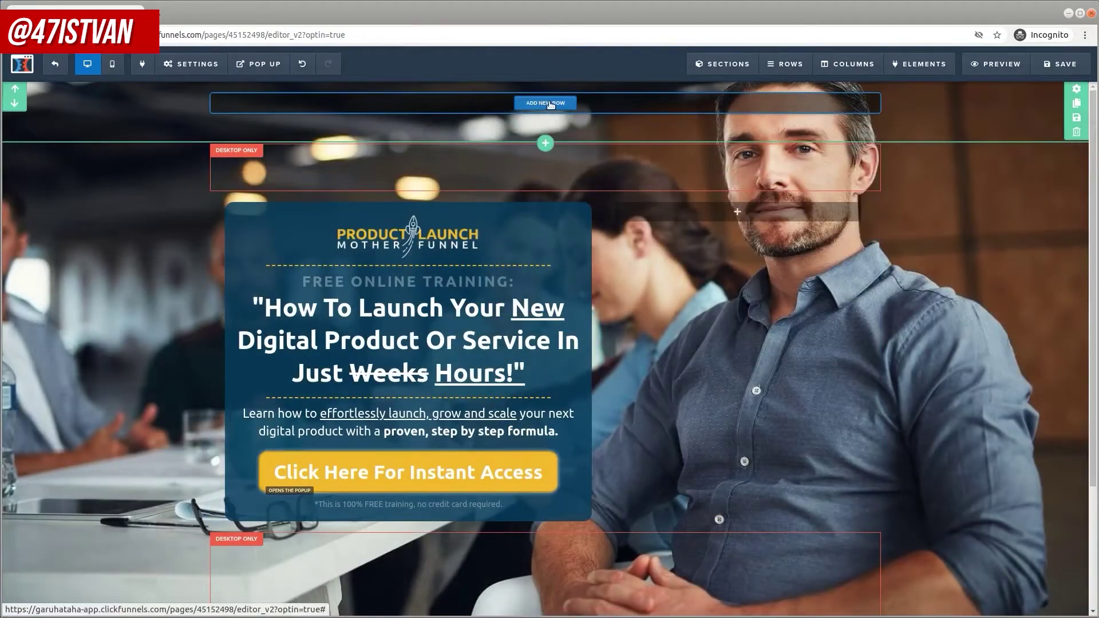
pyautogui.click(551, 103)
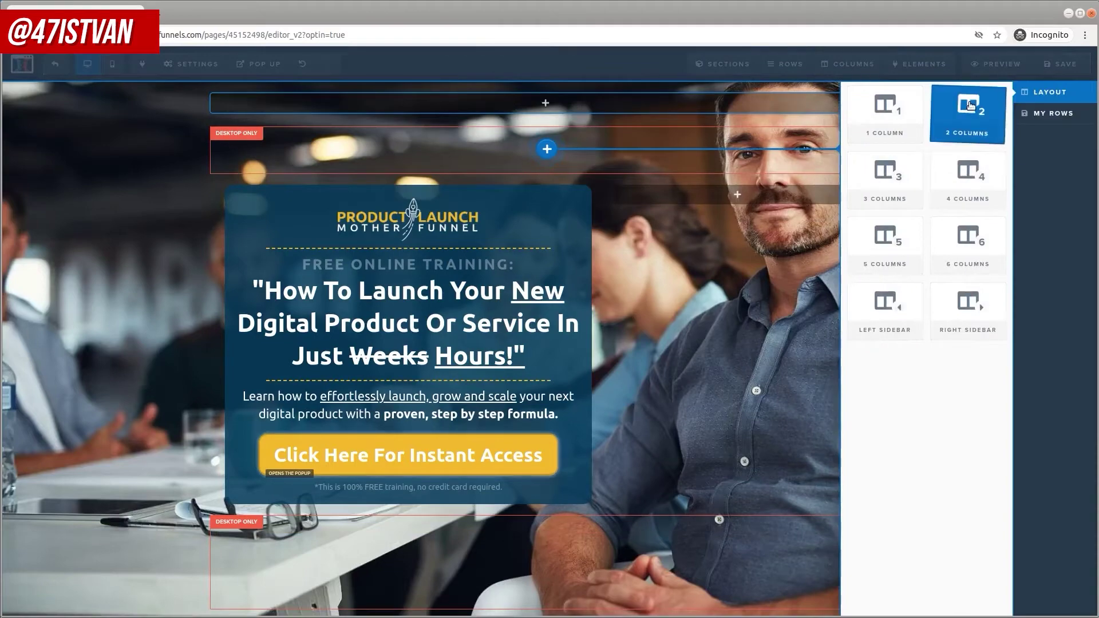
pyautogui.click(969, 105)
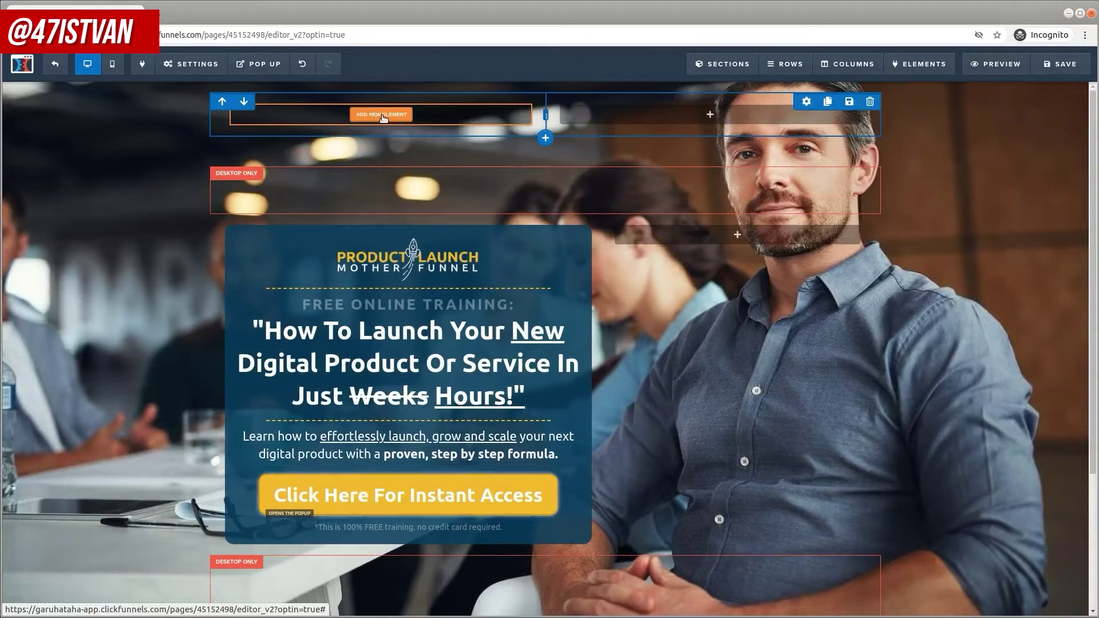
# Insert a headline element into the first column of the new two-column row.
pyautogui.click(383, 117)
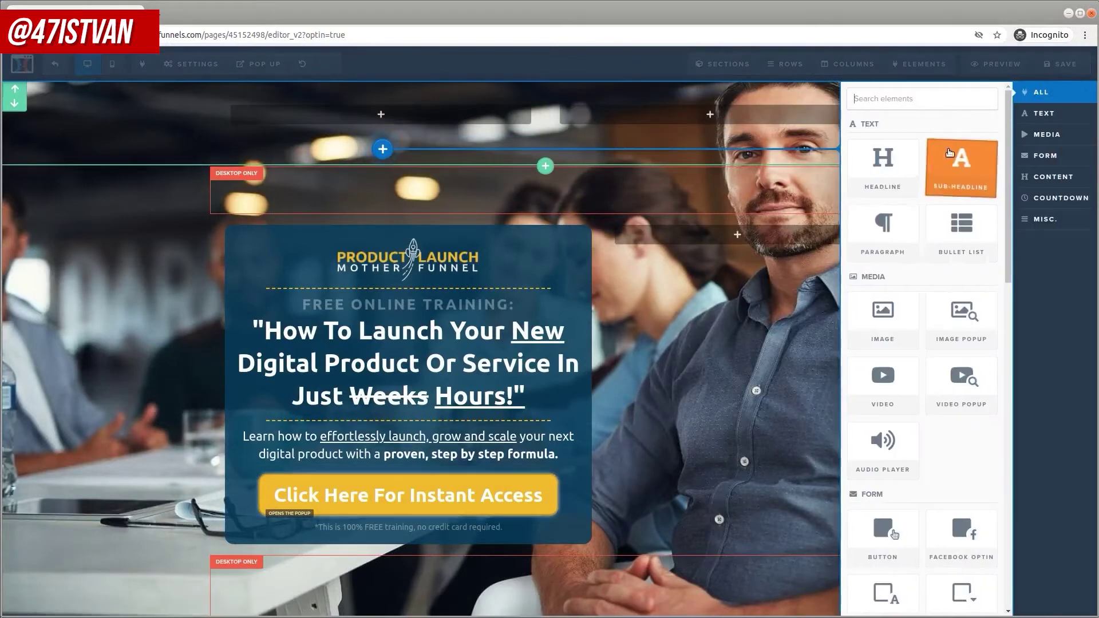
pyautogui.moveTo(1010, 130); pyautogui.dragTo(1023, 111)
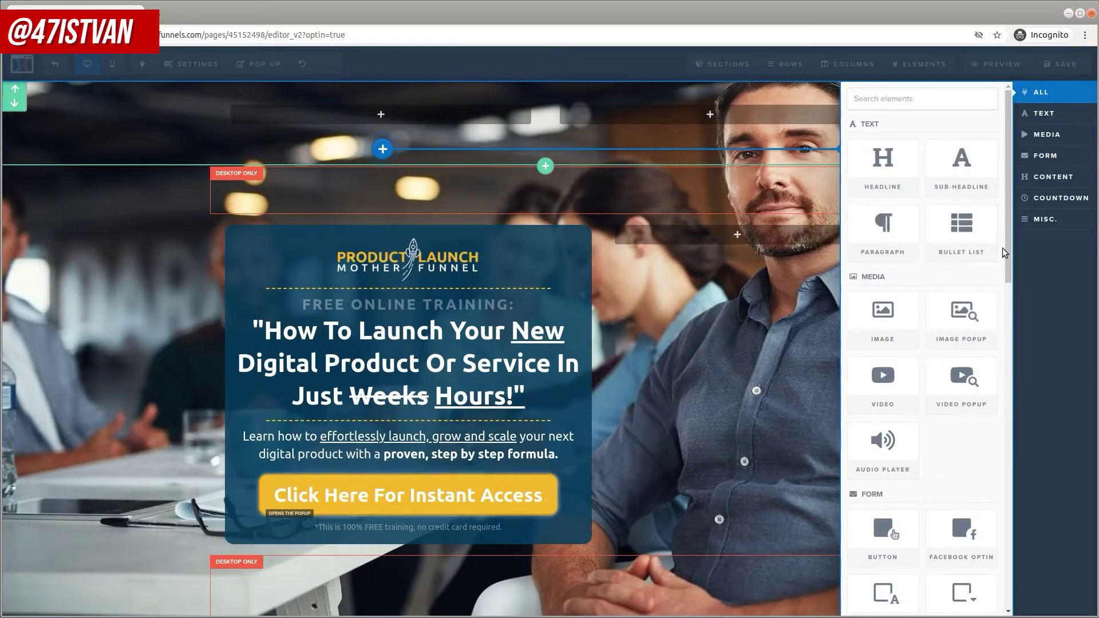
pyautogui.moveTo(1011, 233); pyautogui.dragTo(1016, 132)
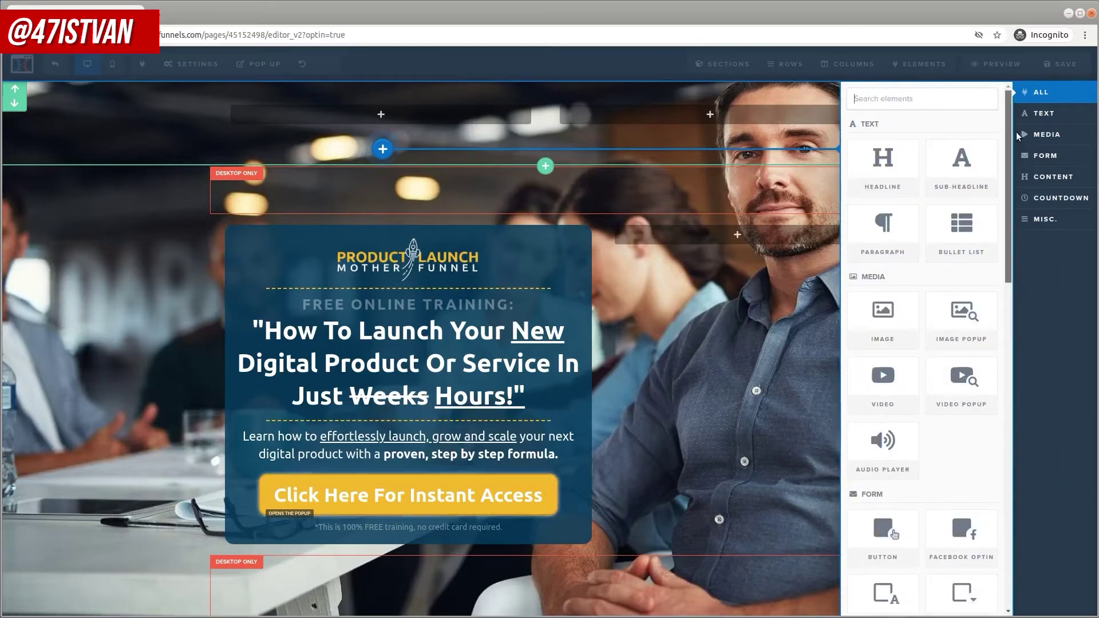
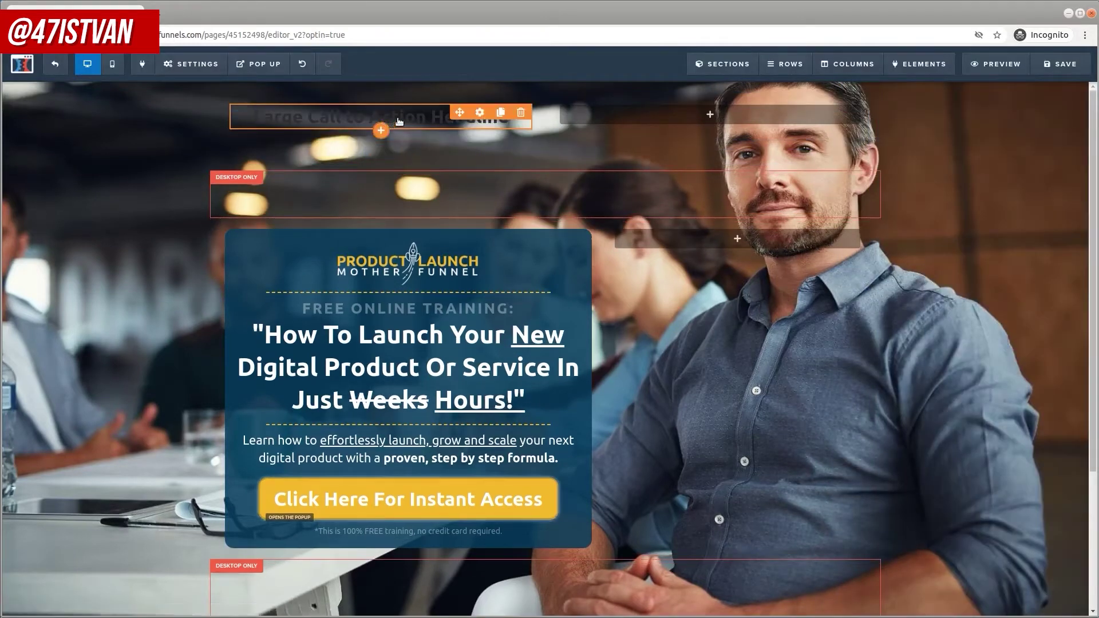
# Set the bold color of the "Large Call to Action Headline" to white #ffffff.
pyautogui.click(480, 114)
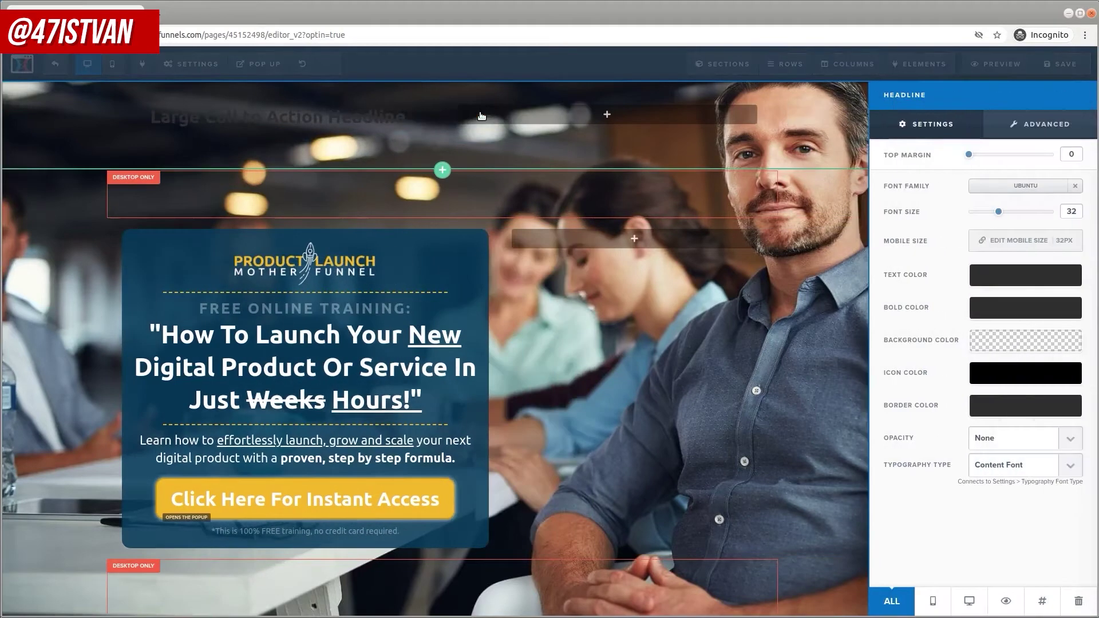
pyautogui.click(999, 318)
pyautogui.click(957, 348)
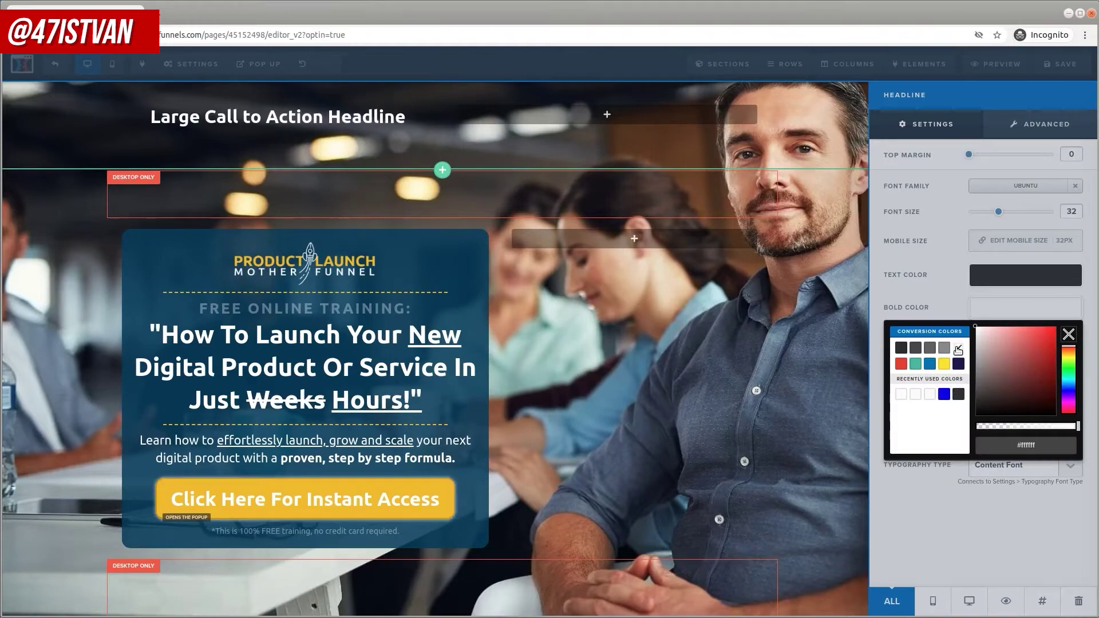
pyautogui.click(532, 150)
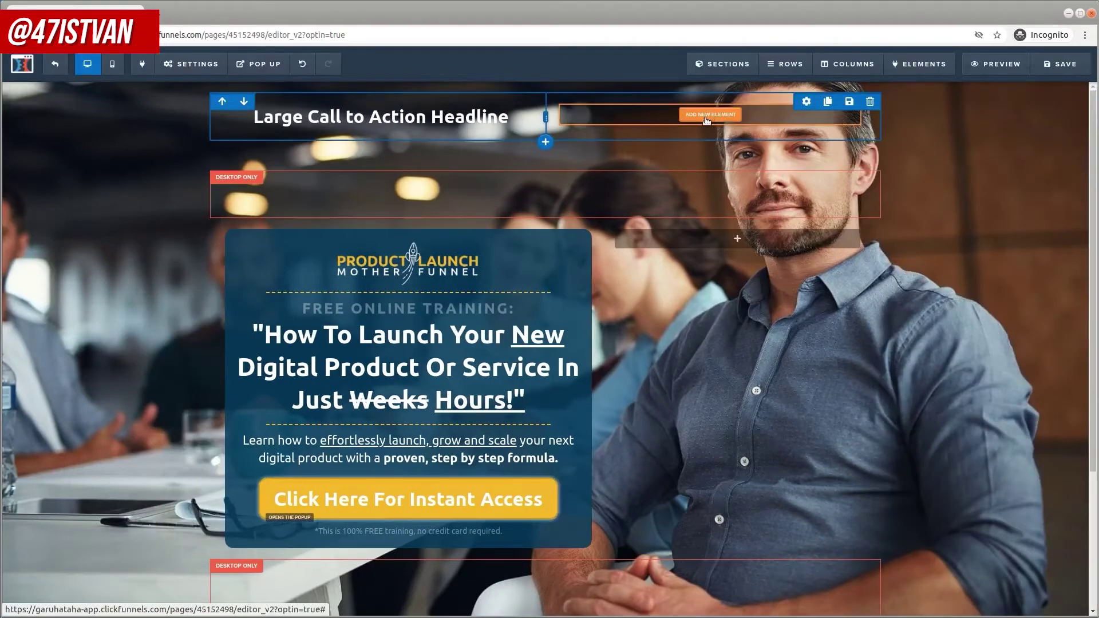
# Add an image element to the new row's second column and fill it with the red apple picture from the image library.
pyautogui.click(716, 116)
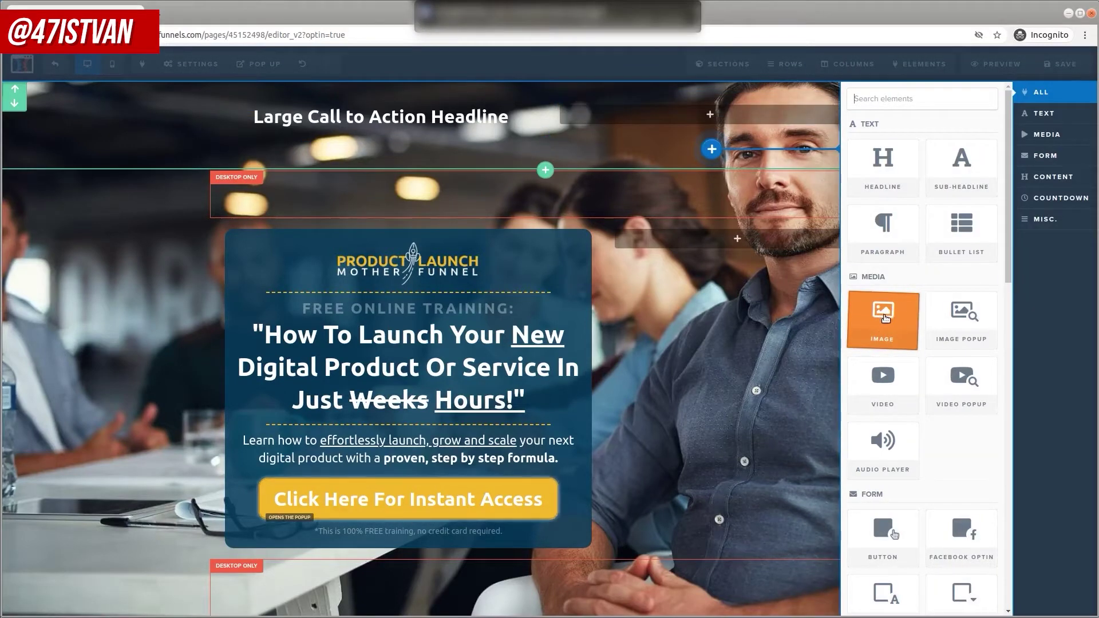
pyautogui.click(897, 313)
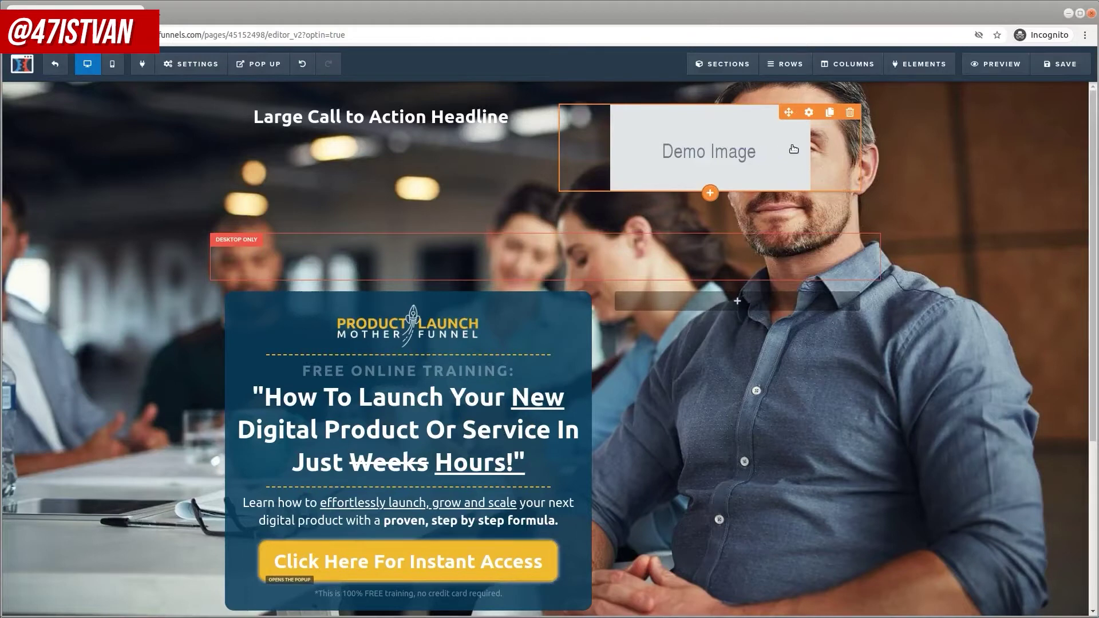
pyautogui.click(810, 118)
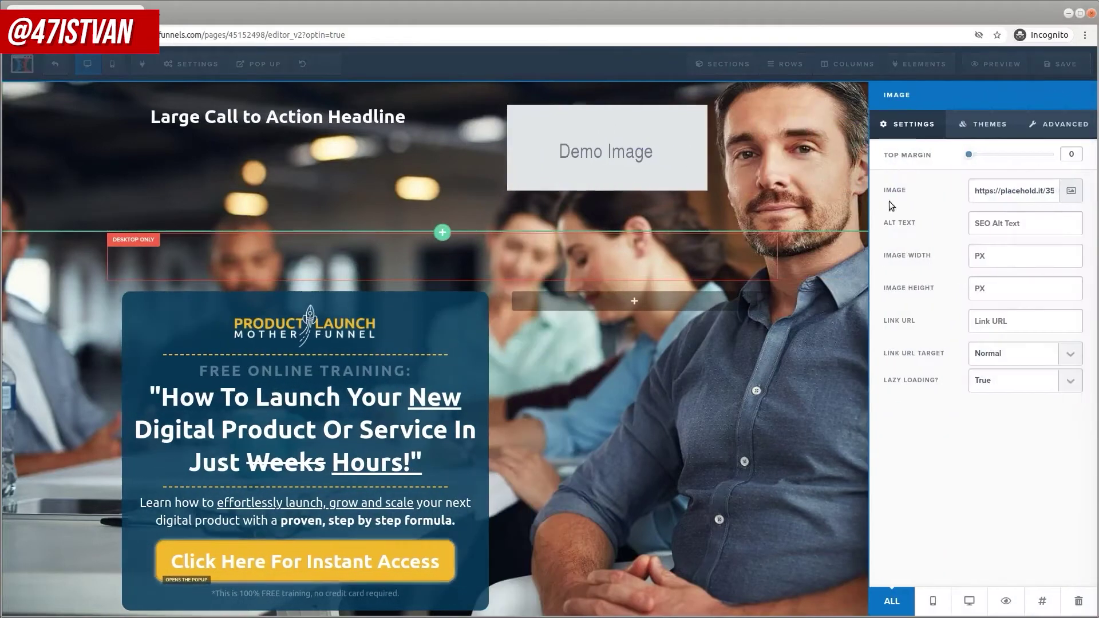
pyautogui.click(1069, 194)
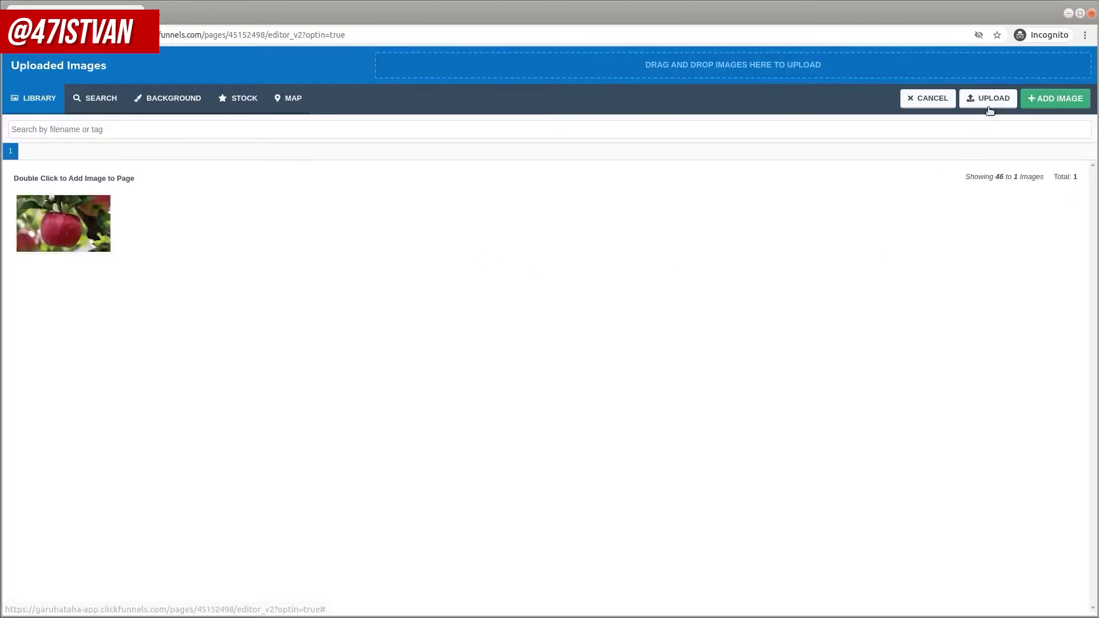
pyautogui.click(95, 104)
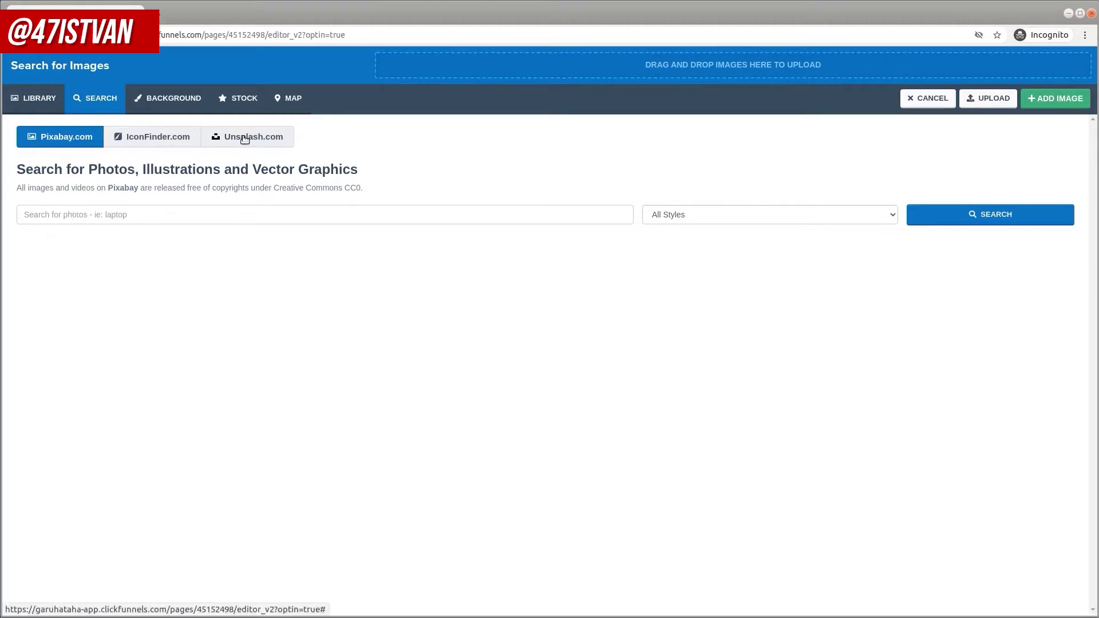
pyautogui.click(31, 101)
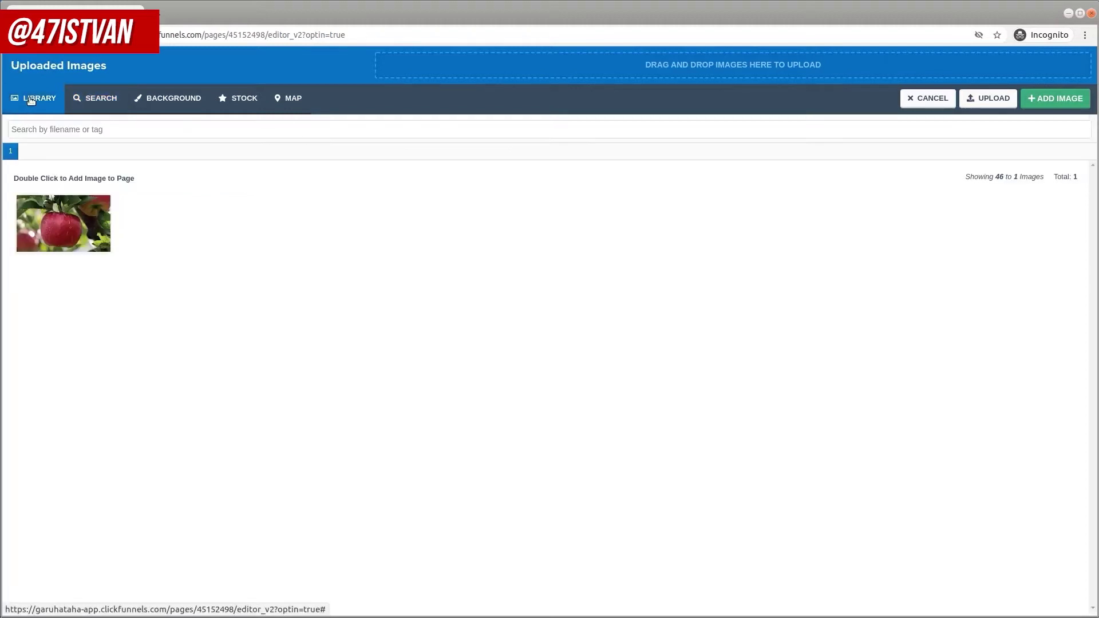
pyautogui.click(77, 225)
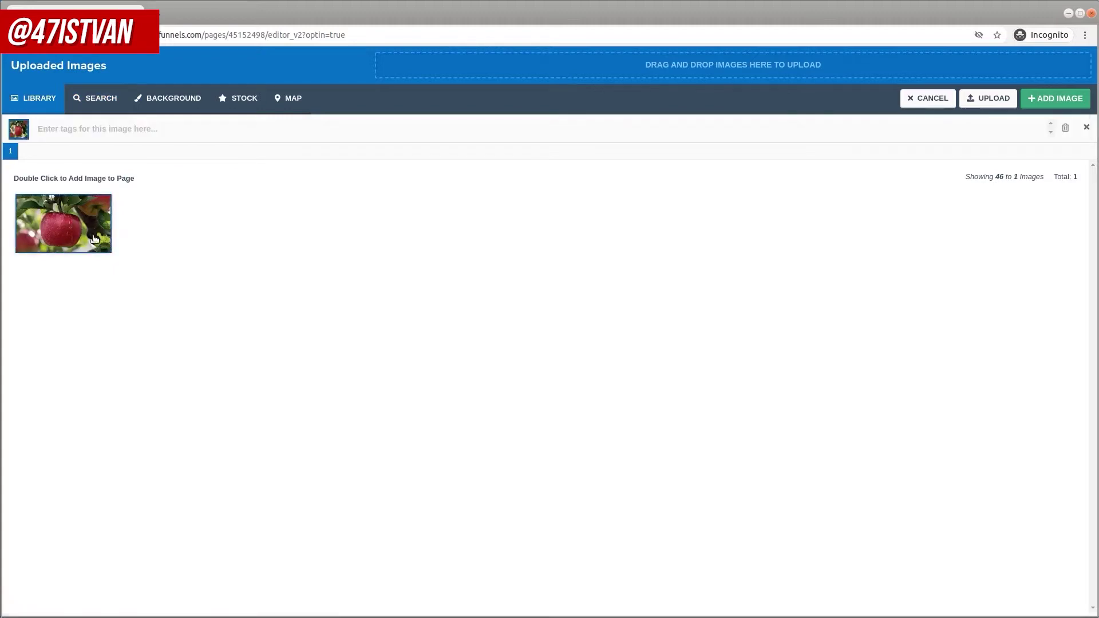
pyautogui.click(1056, 101)
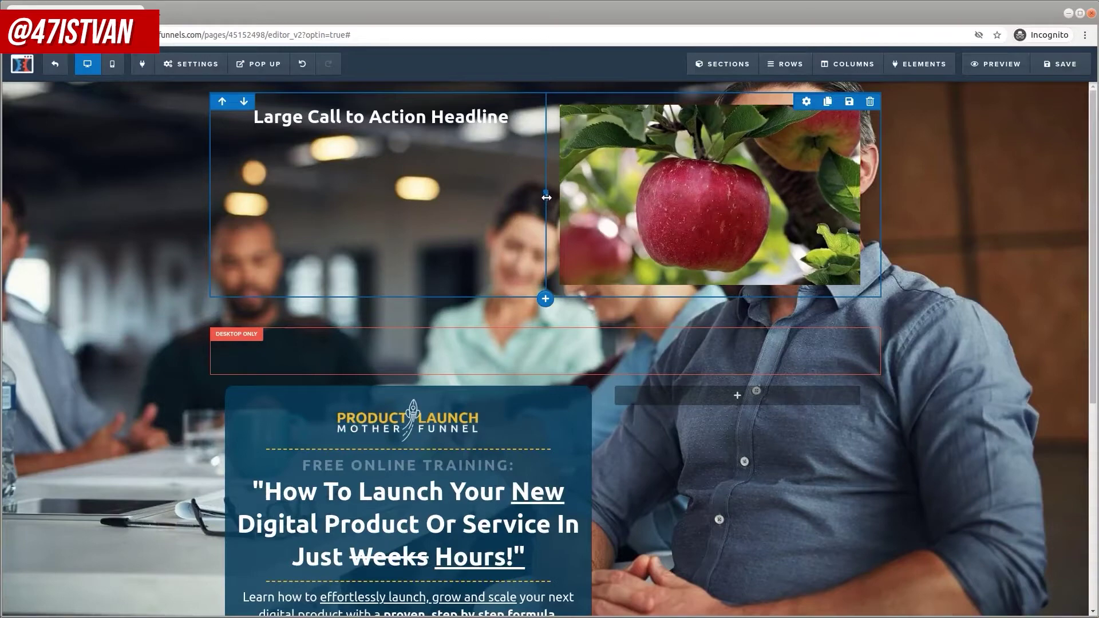
# Set the apple image's width to 300 px.
pyautogui.moveTo(546, 197)
pyautogui.mouseDown()
pyautogui.moveTo(446, 186)
pyautogui.moveTo(546, 189)
pyautogui.mouseUp()
pyautogui.click(770, 178)
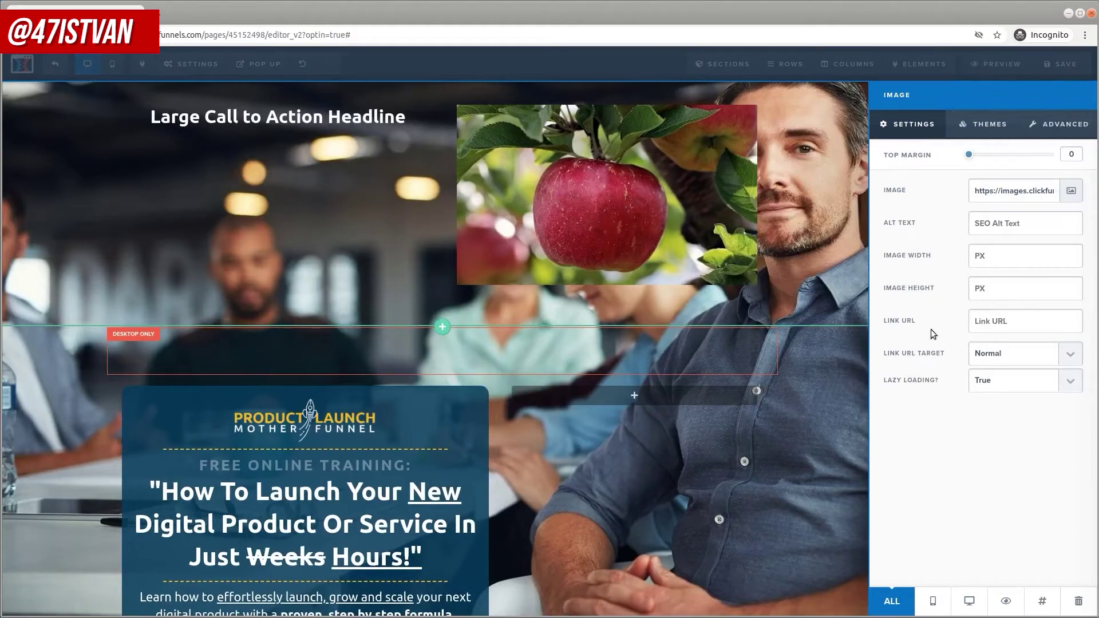
pyautogui.click(976, 265)
pyautogui.write('200')
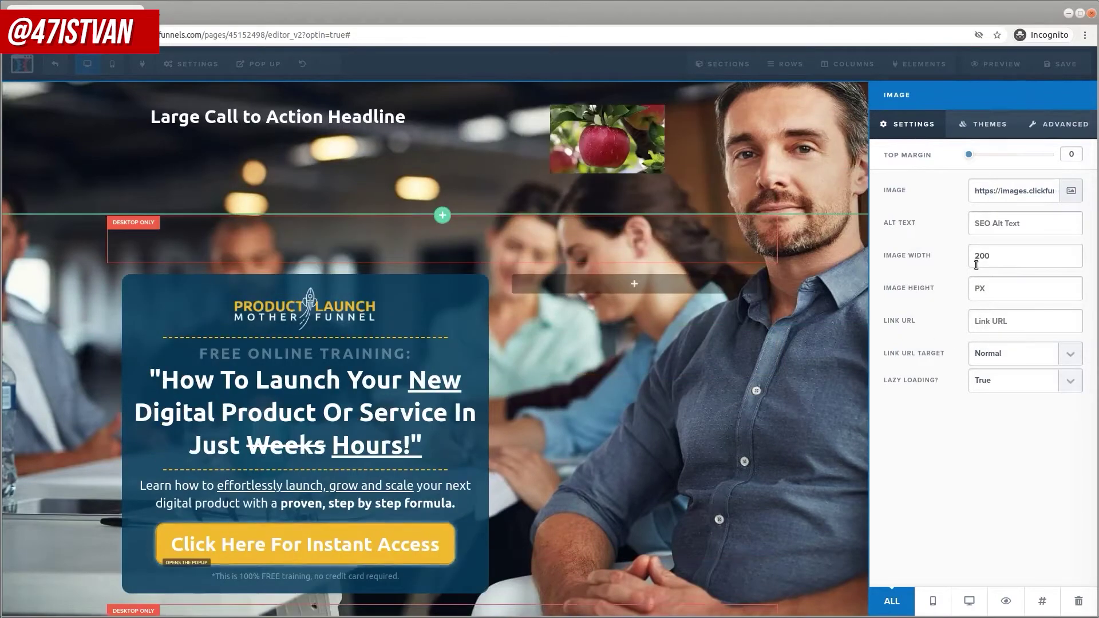
pyautogui.press('BackSpace')
pyautogui.press('BackSpace')
pyautogui.press('BackSpace')
pyautogui.write('300')
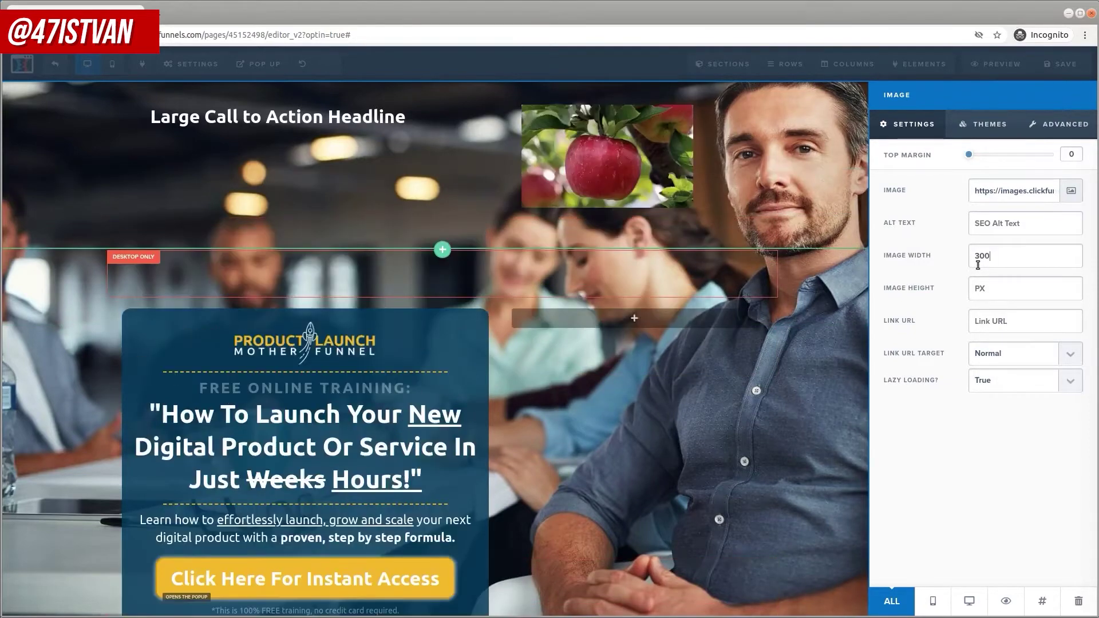
pyautogui.click(819, 212)
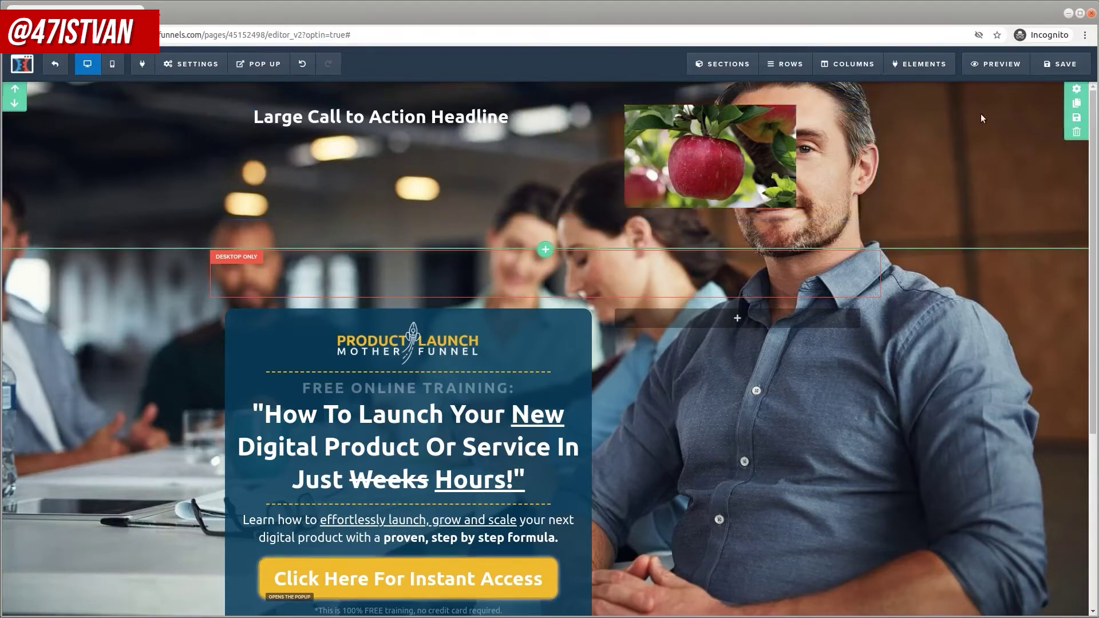
# Delete the page section containing the "Large Call to Action Headline" and the apple image.
pyautogui.click(1076, 133)
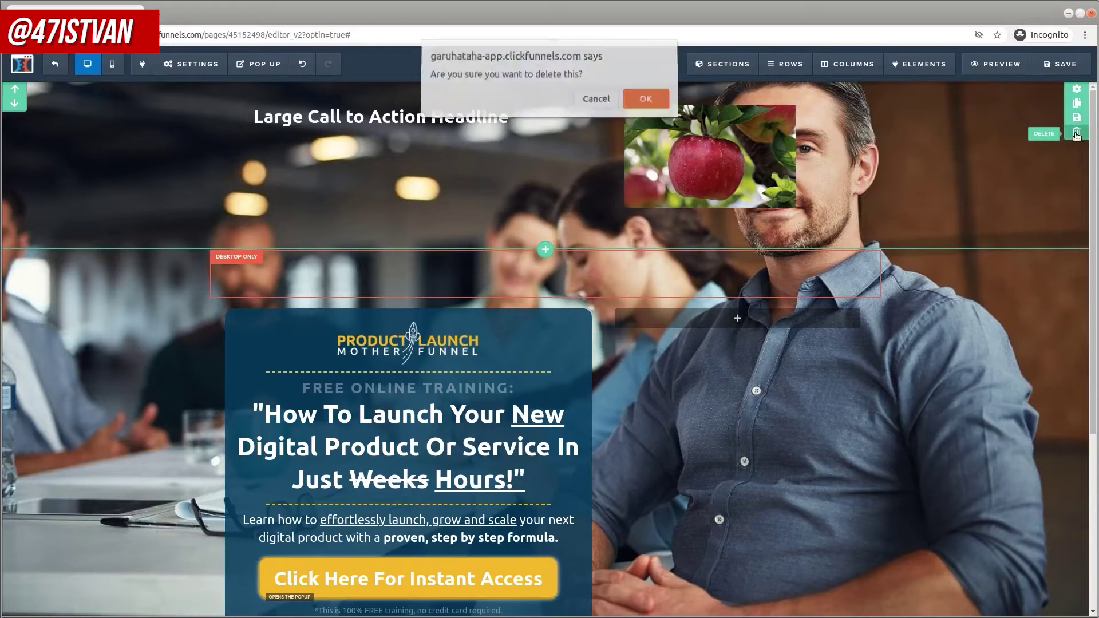
pyautogui.click(655, 107)
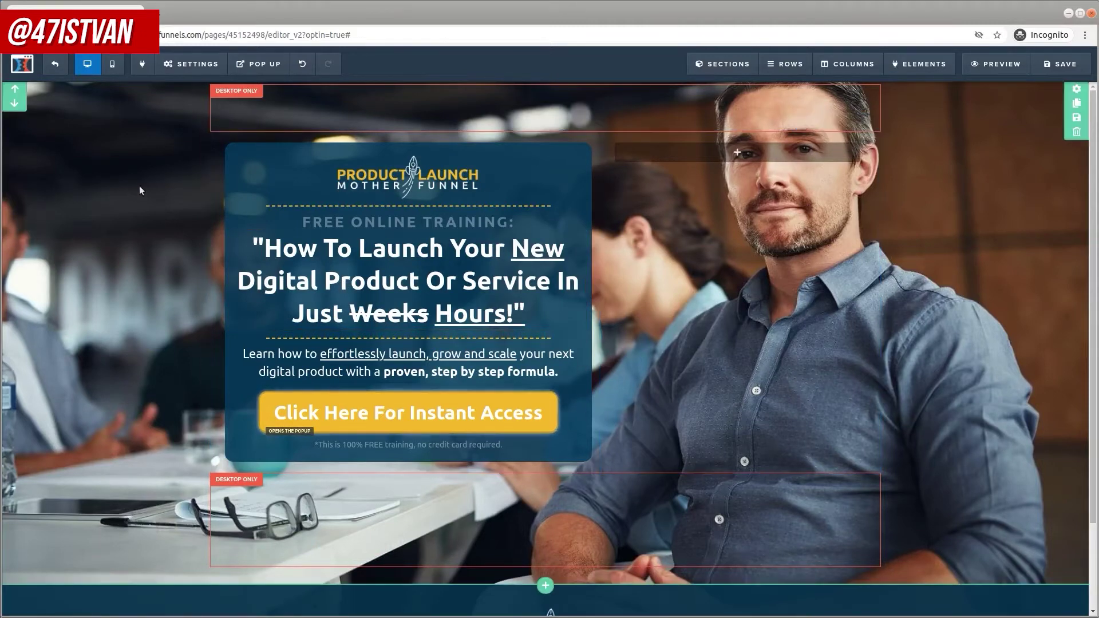
# Review the optin page's SEO meta data fields, including its title, description and social image.
pyautogui.click(182, 66)
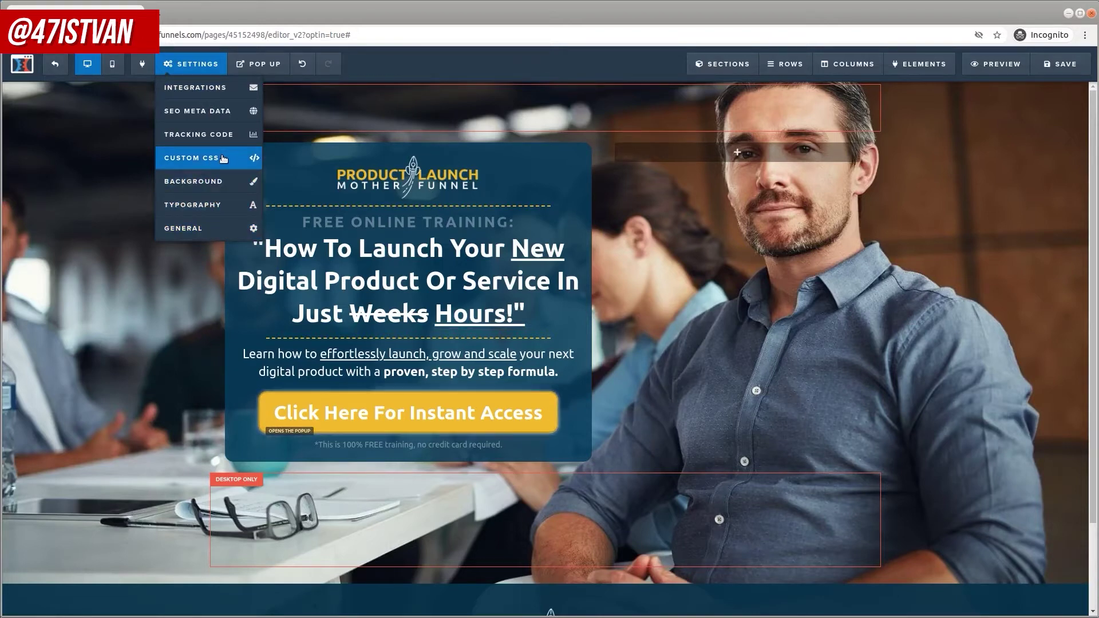
pyautogui.click(206, 114)
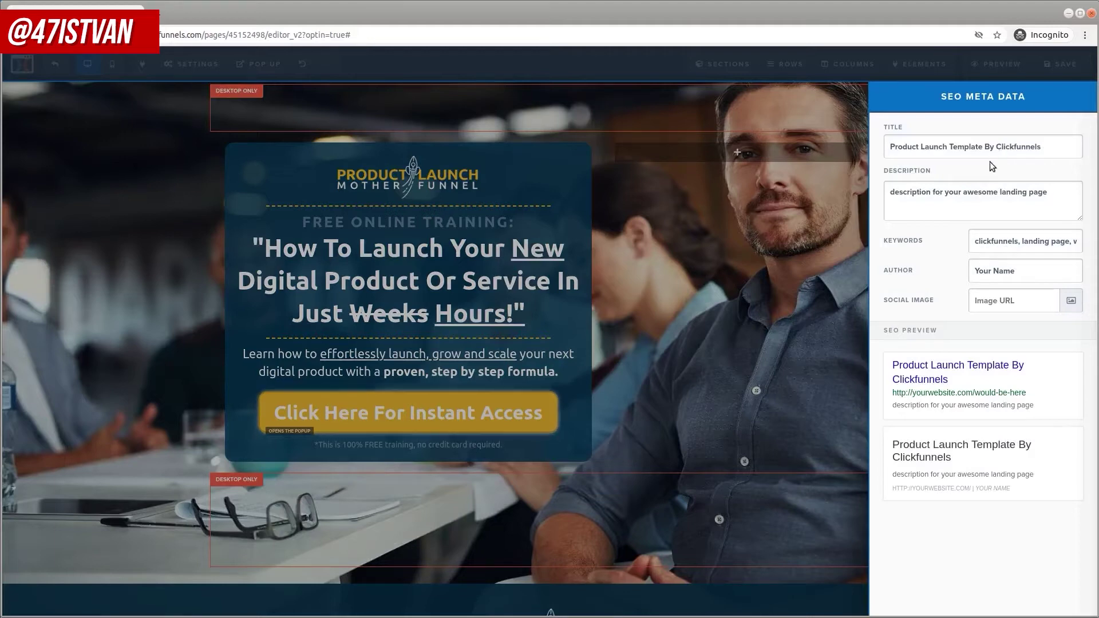
pyautogui.moveTo(892, 149); pyautogui.dragTo(1048, 159)
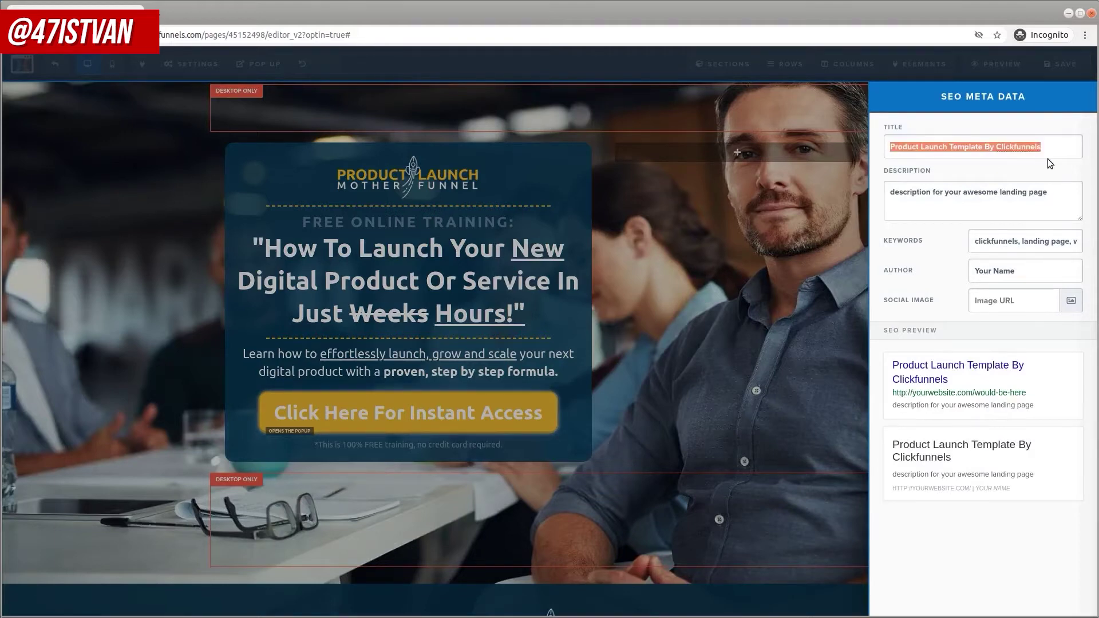
pyautogui.click(939, 216)
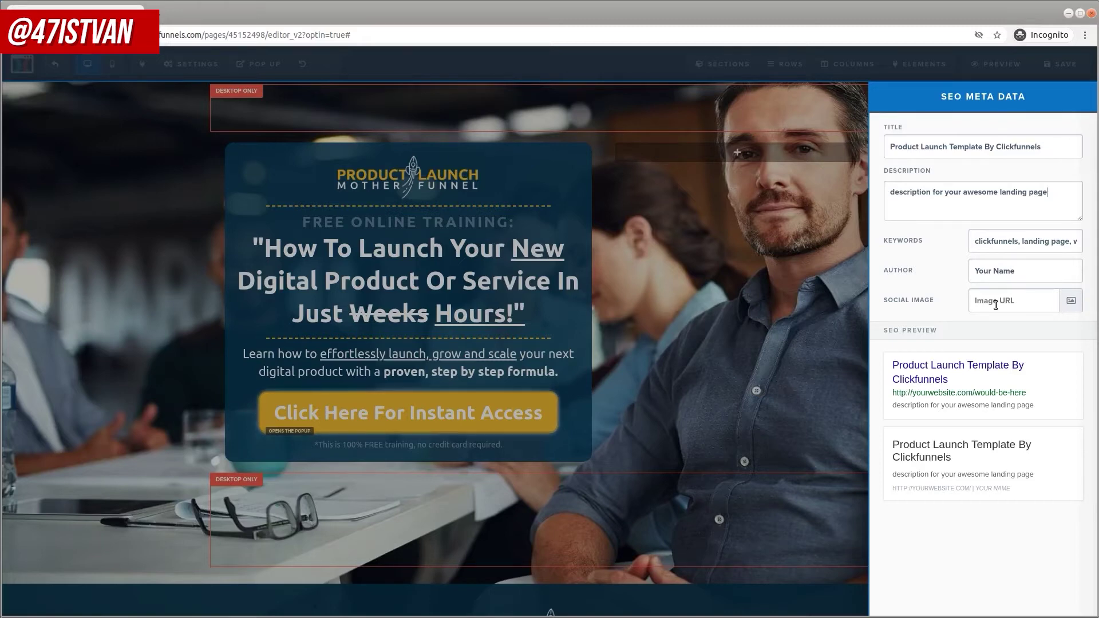
pyautogui.click(200, 168)
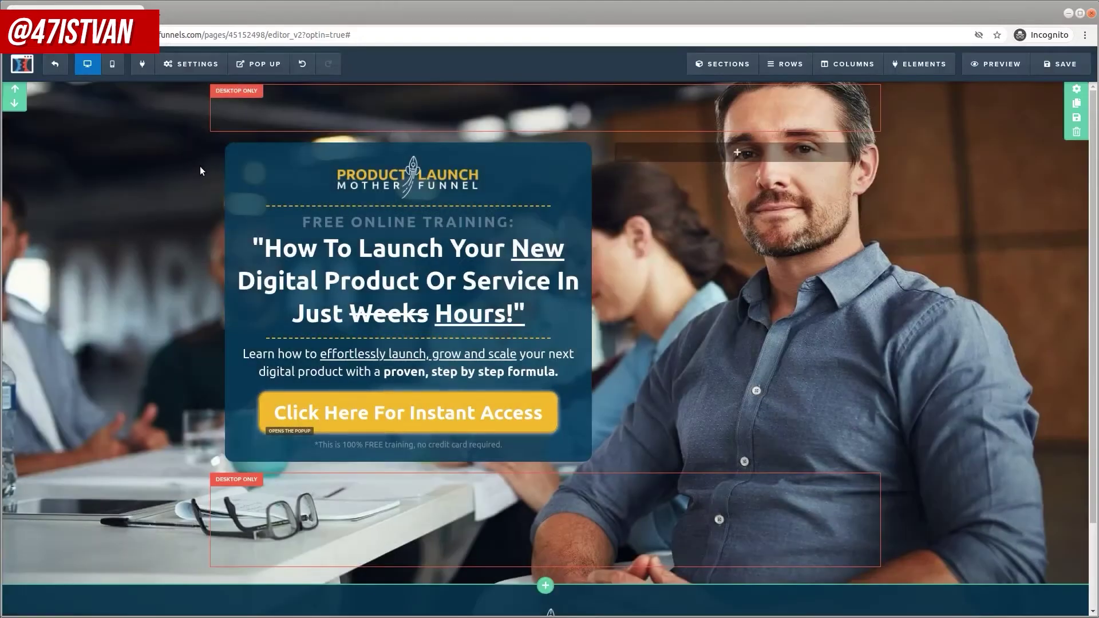
# Connect the page's email integration to ClickFunnels Internal (Actionetics) with the Add To List action and the Leads list, and save the page.
pyautogui.click(188, 63)
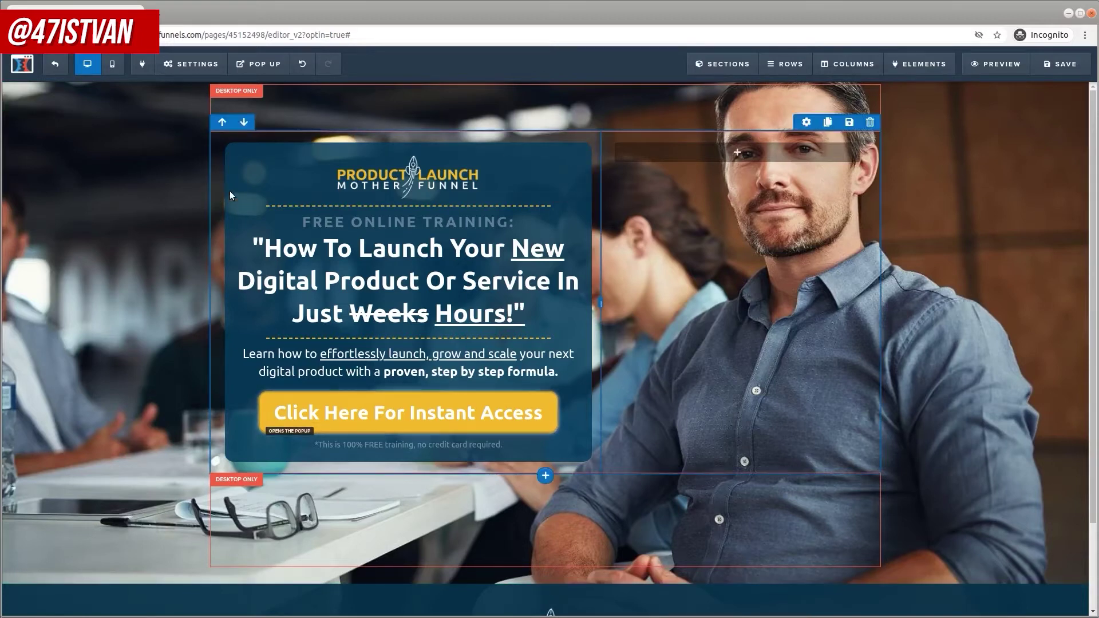
pyautogui.click(190, 64)
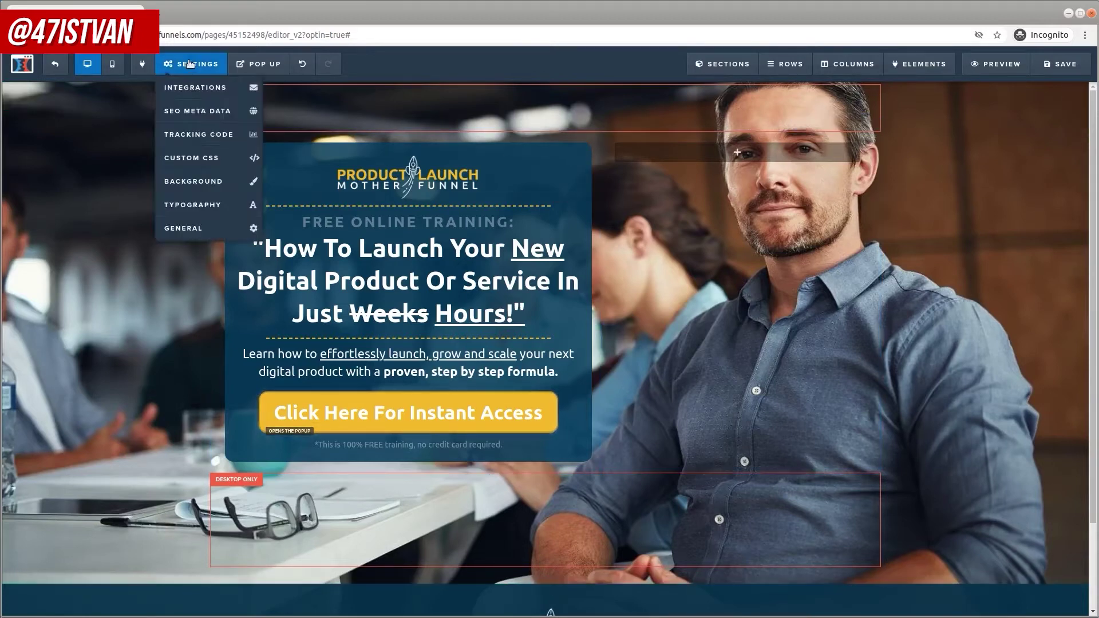
pyautogui.click(200, 89)
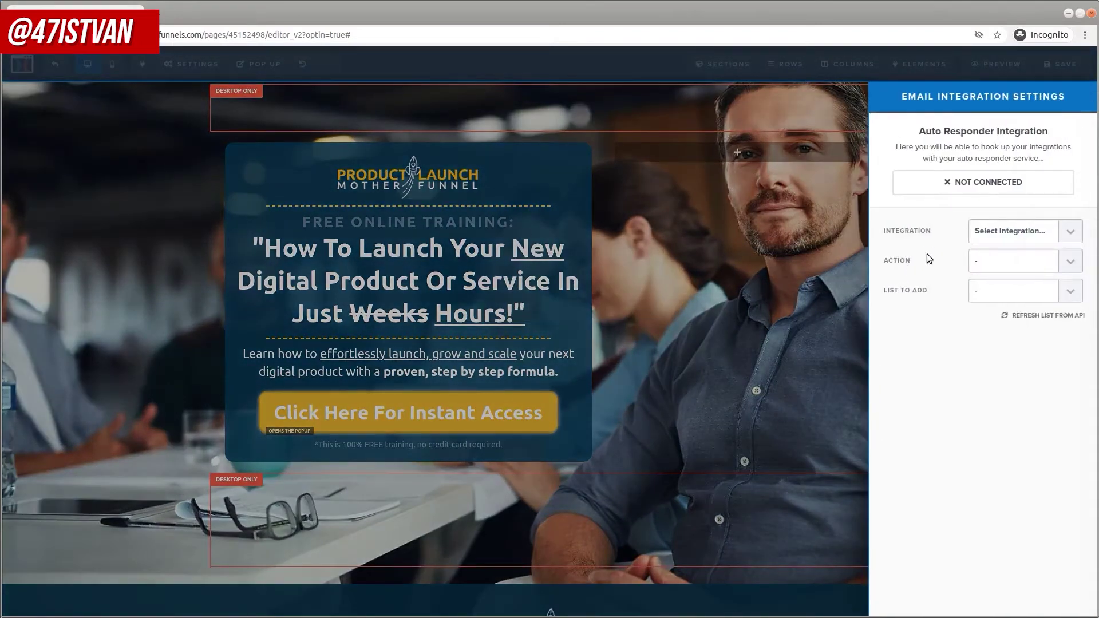
pyautogui.click(1020, 238)
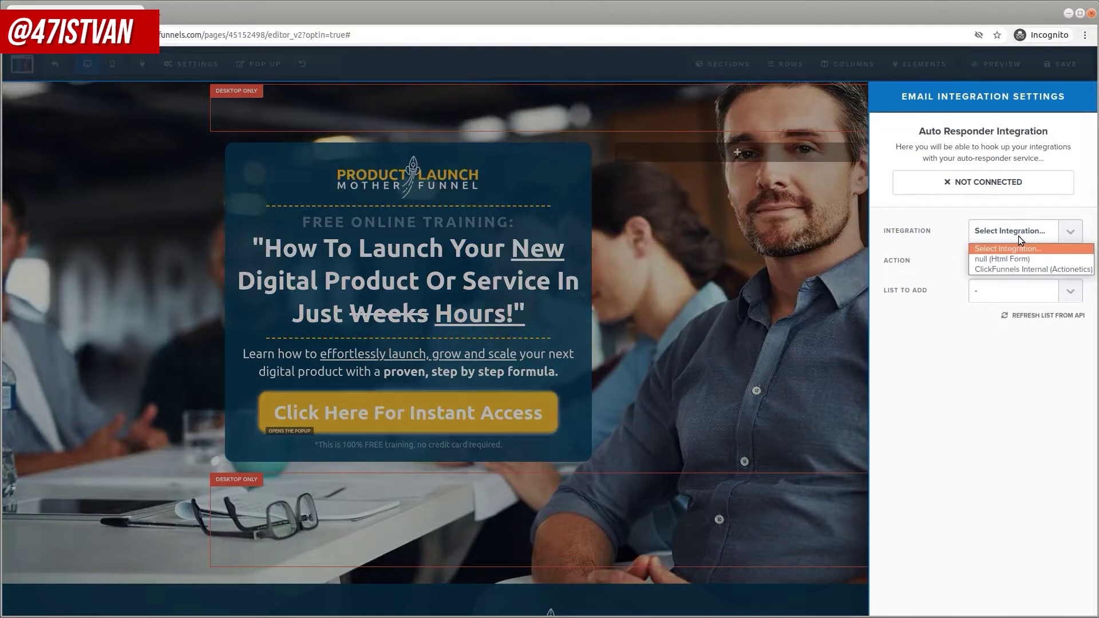
pyautogui.click(1032, 269)
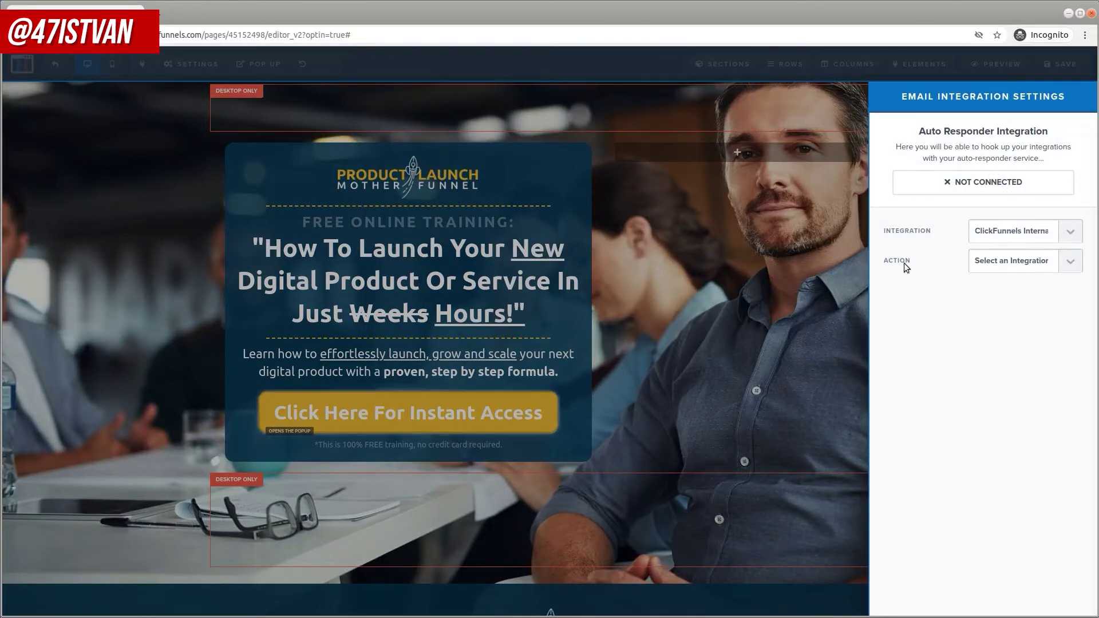
pyautogui.click(1046, 261)
pyautogui.click(1028, 290)
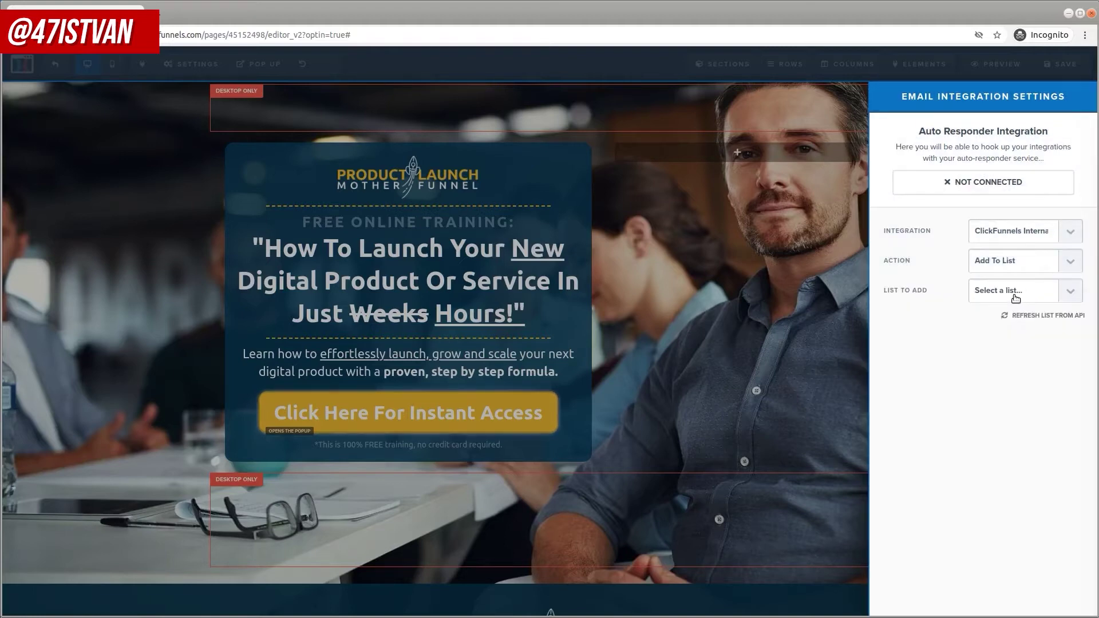
pyautogui.click(1015, 297)
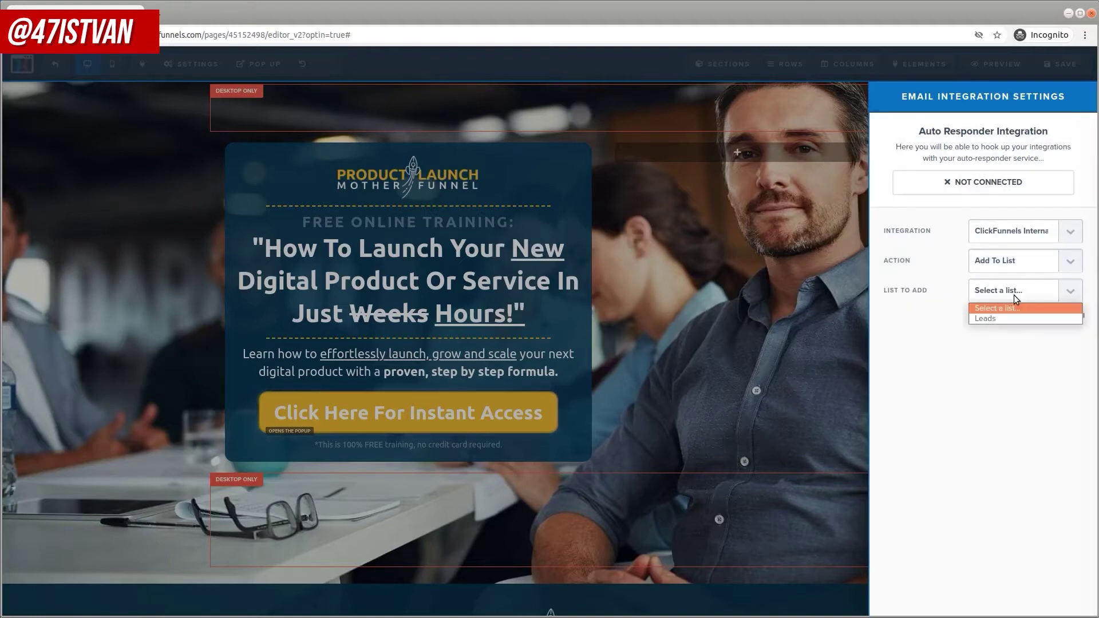
pyautogui.click(990, 319)
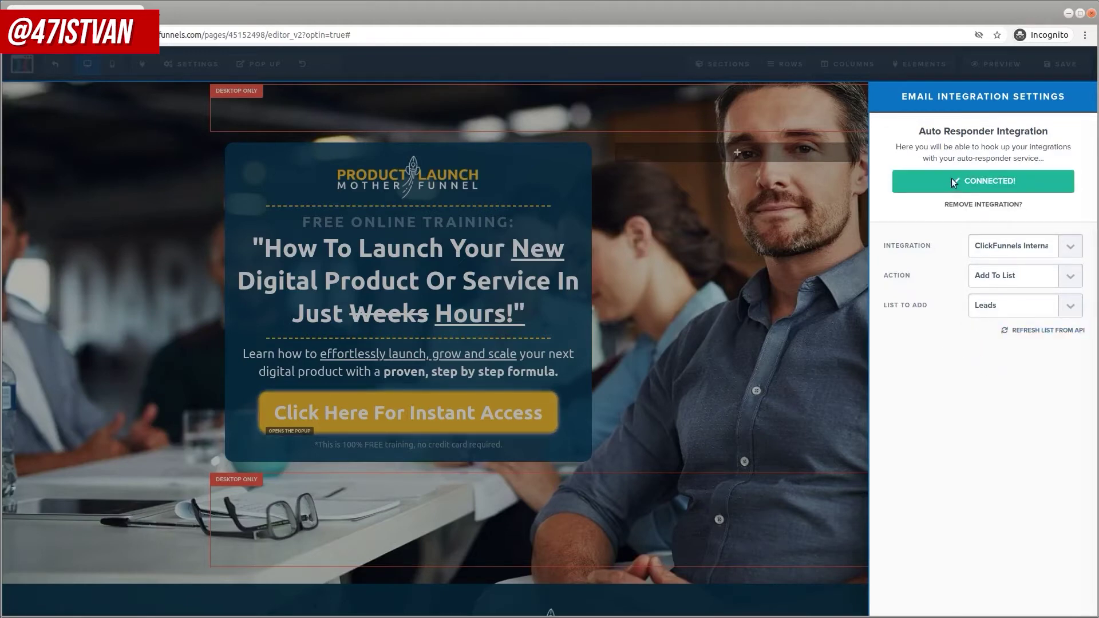
pyautogui.click(819, 210)
pyautogui.click(1066, 64)
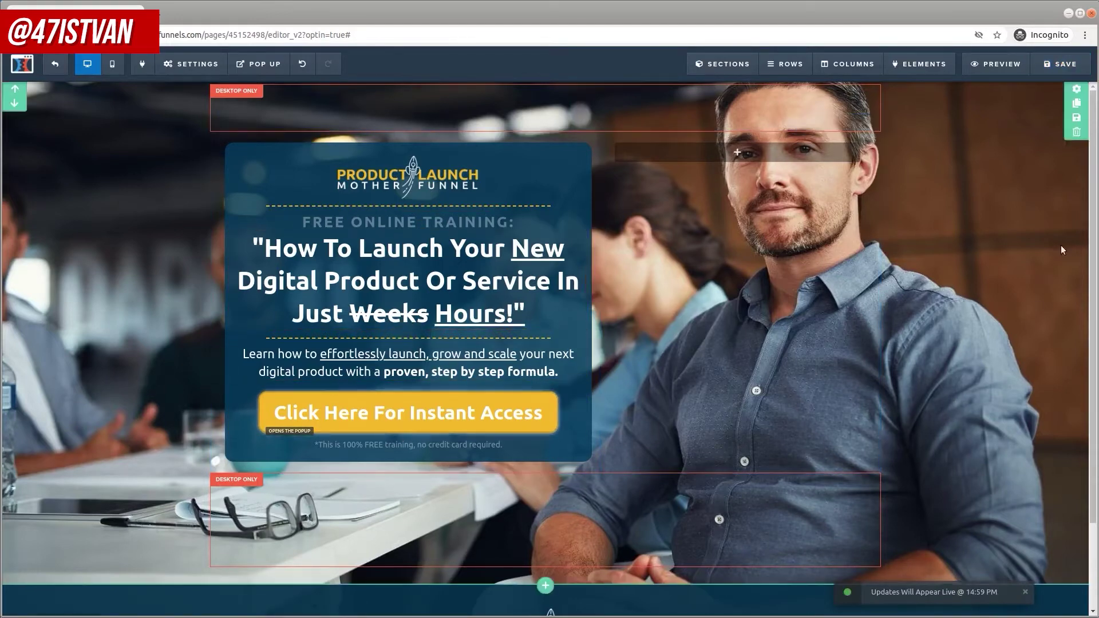
# Preview the optin page, try out the email field in its "Click Here For Instant Access" popup, and close the preview.
pyautogui.click(996, 68)
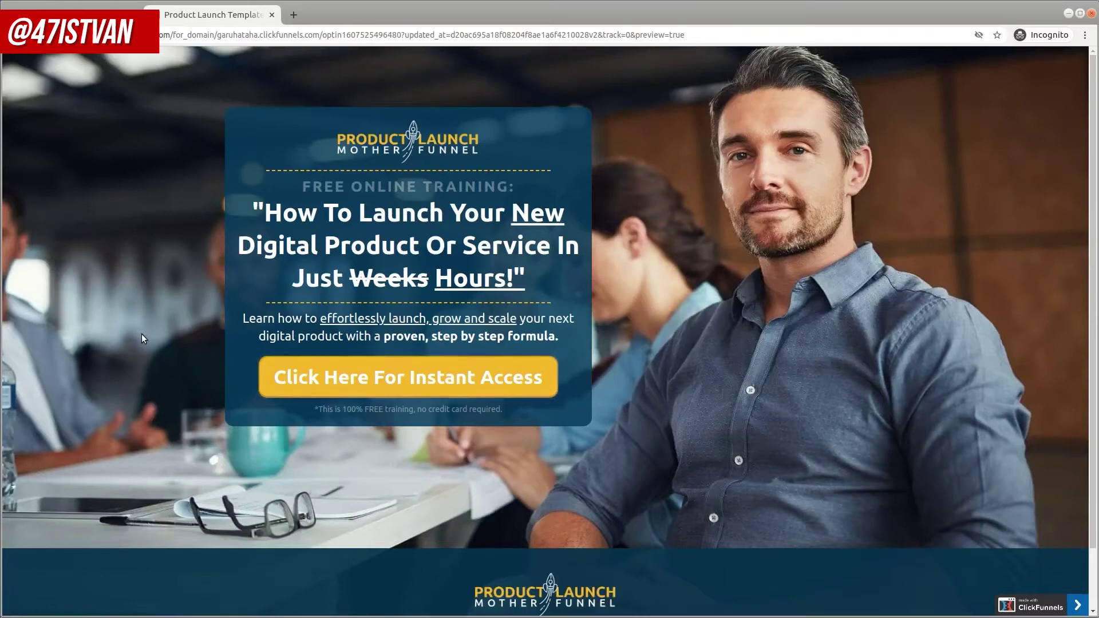
pyautogui.scroll(-2, 142, 334)
pyautogui.scroll(2, 142, 335)
pyautogui.click(449, 381)
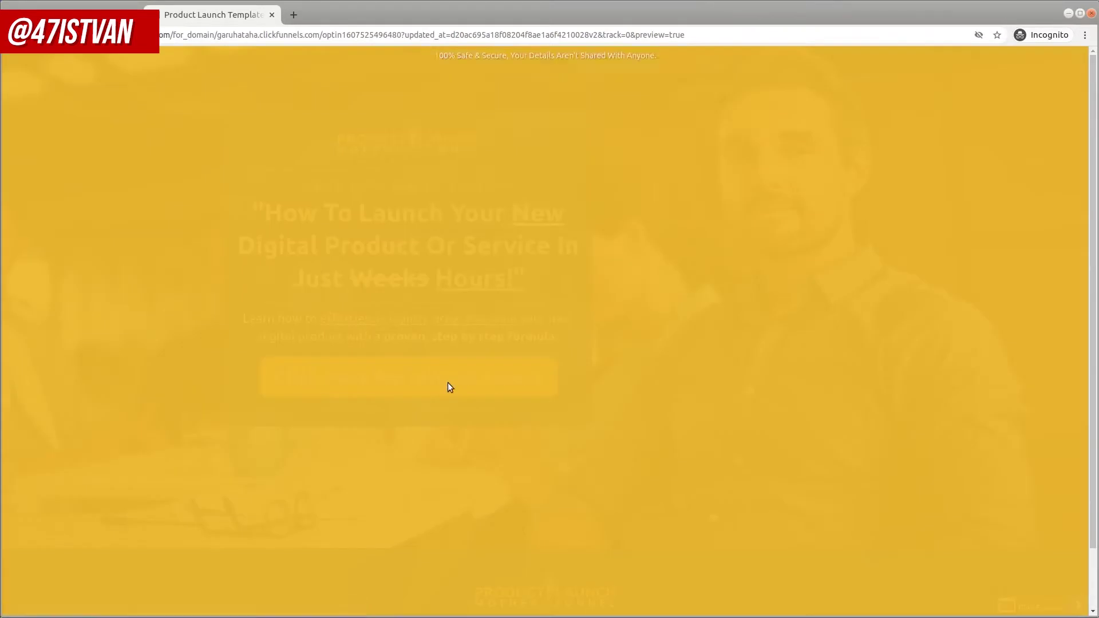
pyautogui.click(498, 215)
pyautogui.hotkey('ctrl', 'v')
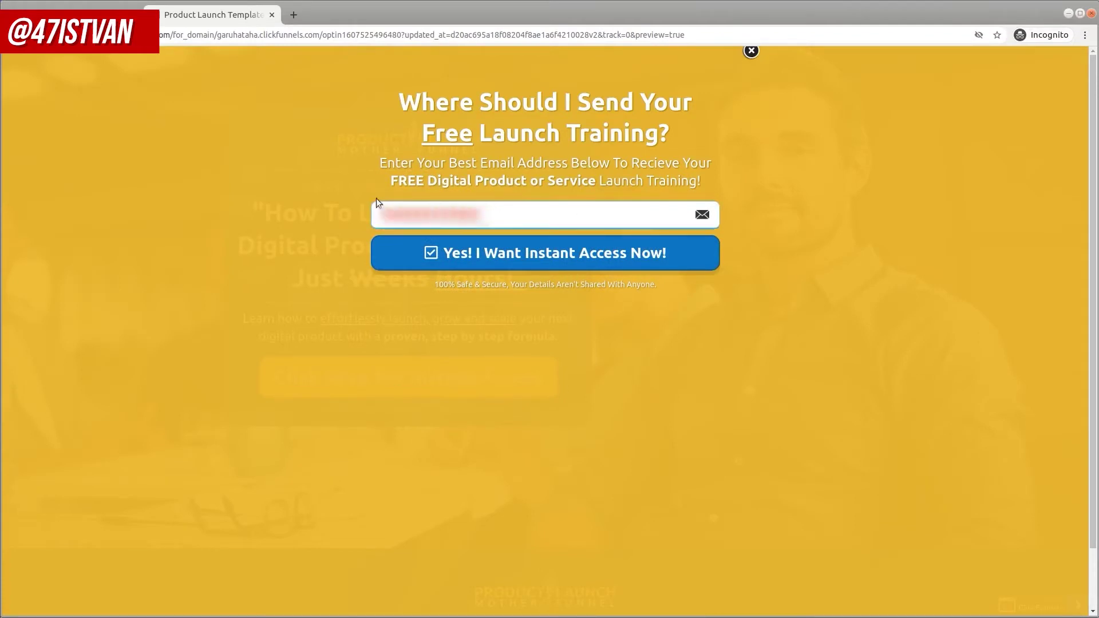
pyautogui.hotkey('ctrl', 'z')
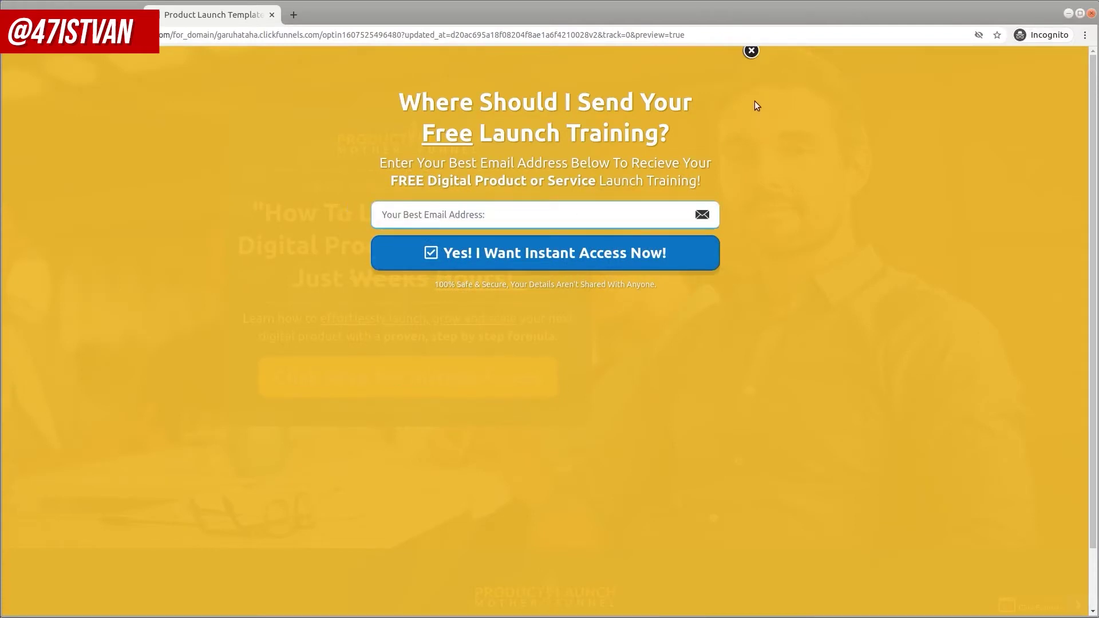
pyautogui.click(752, 51)
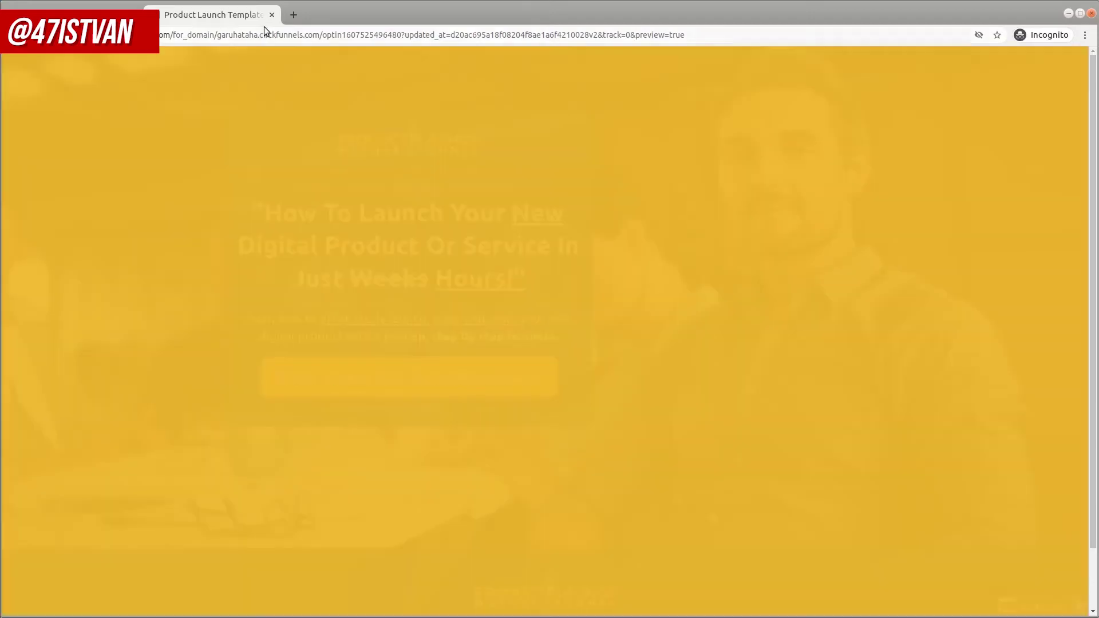
pyautogui.click(272, 14)
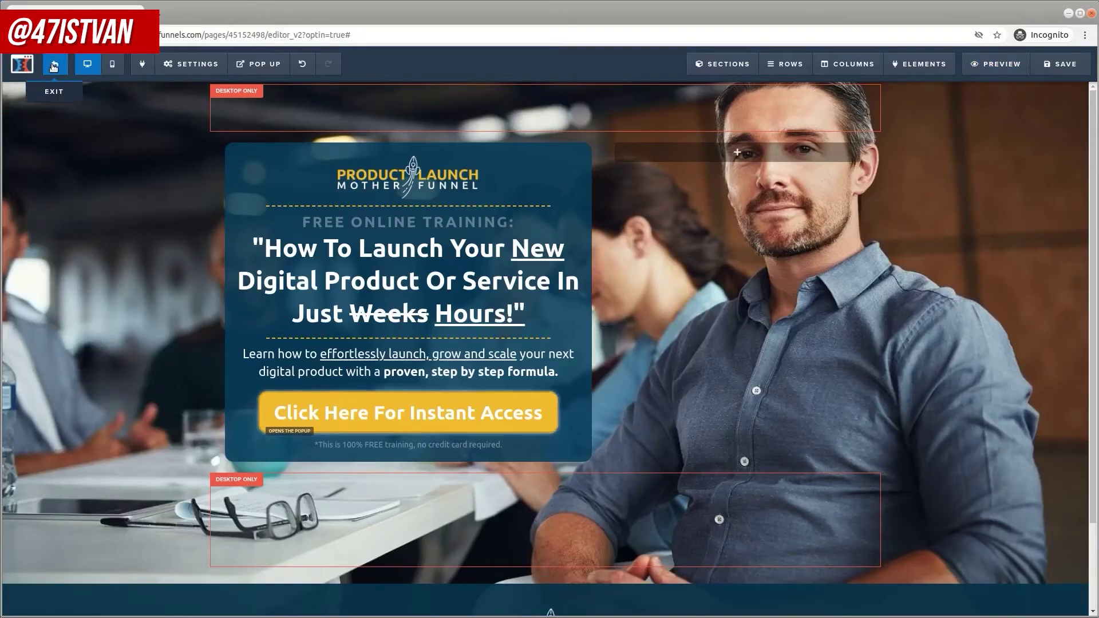
# Exit the page editor and apply the "Mother Funnel Application - 5" template to the funnel's Thank You step.
pyautogui.click(54, 67)
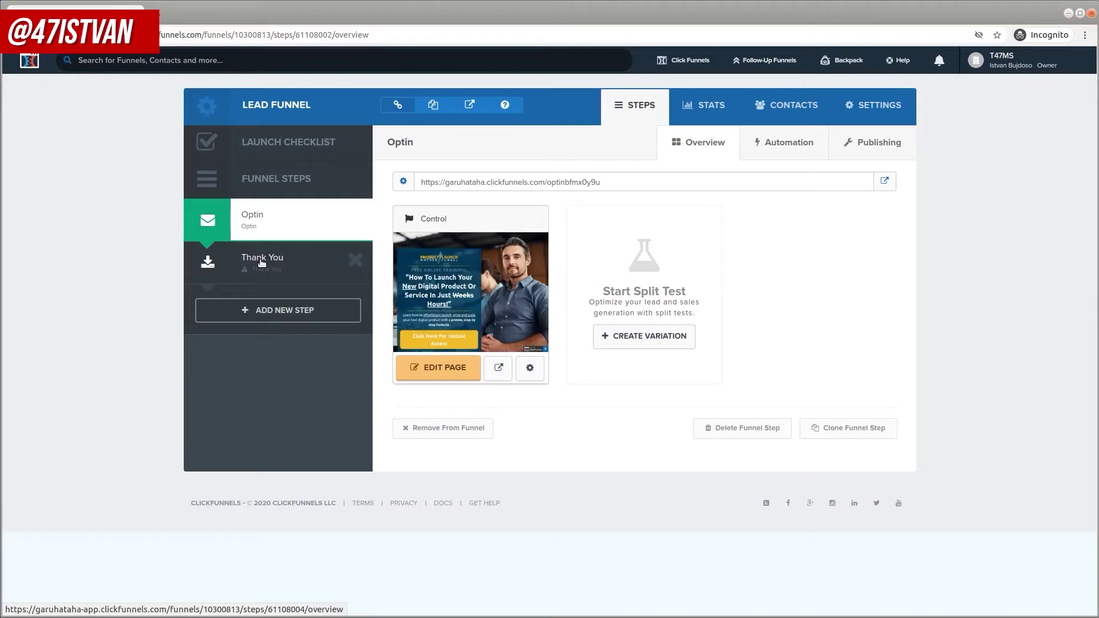
pyautogui.click(262, 262)
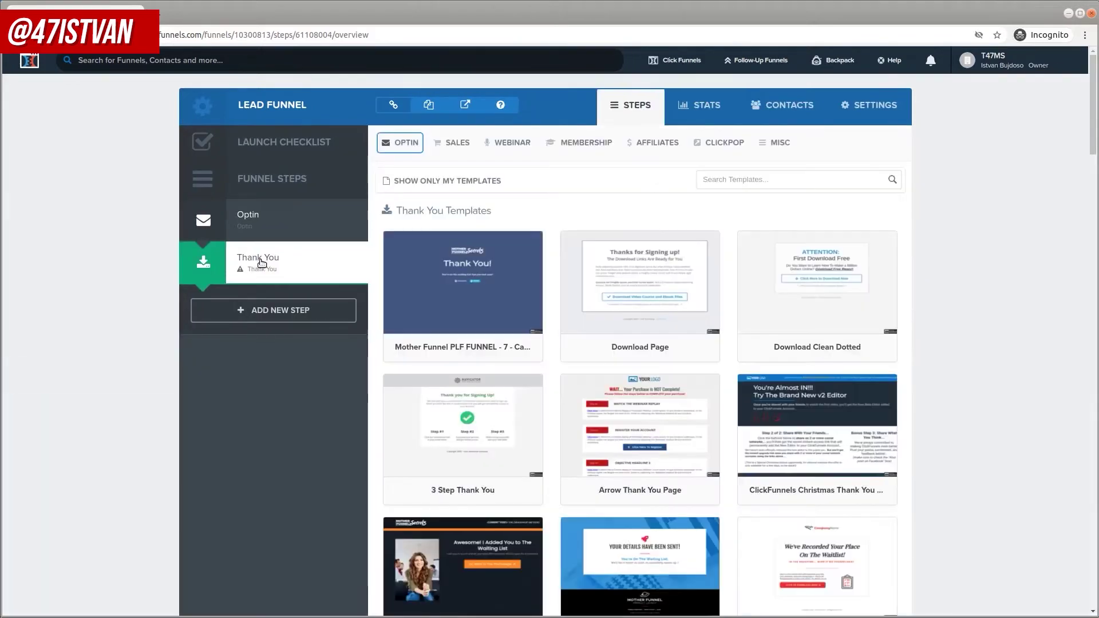
pyautogui.moveTo(292, 276)
pyautogui.scroll(-6, 903, 309)
pyautogui.scroll(-1, 903, 312)
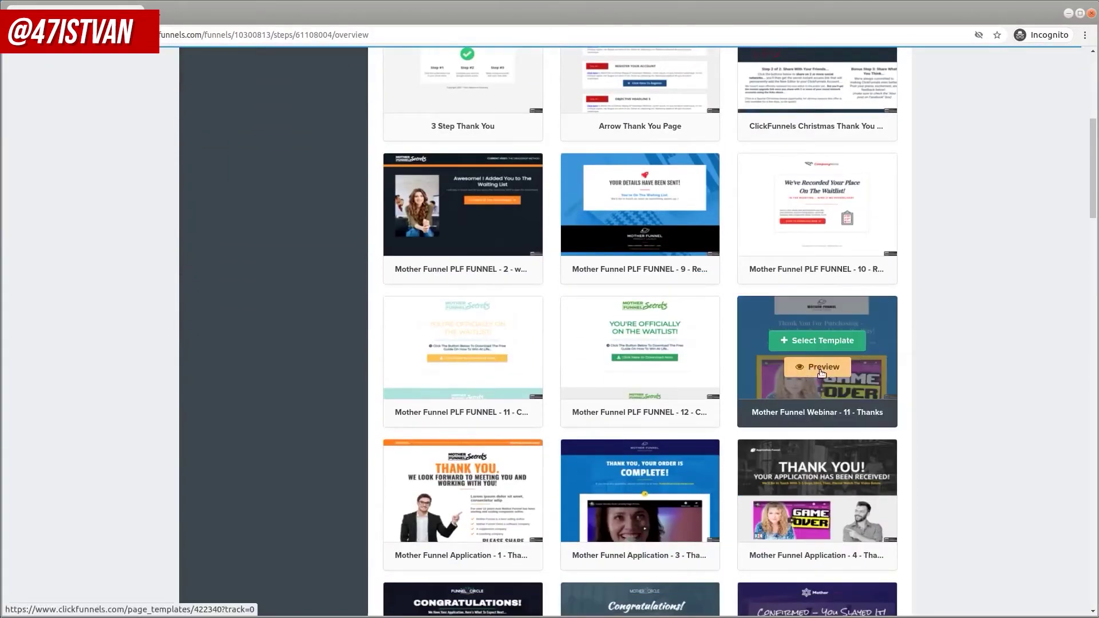
pyautogui.scroll(-2, 891, 387)
pyautogui.scroll(-3, 907, 366)
pyautogui.scroll(-1, 918, 359)
pyautogui.moveTo(518, 367)
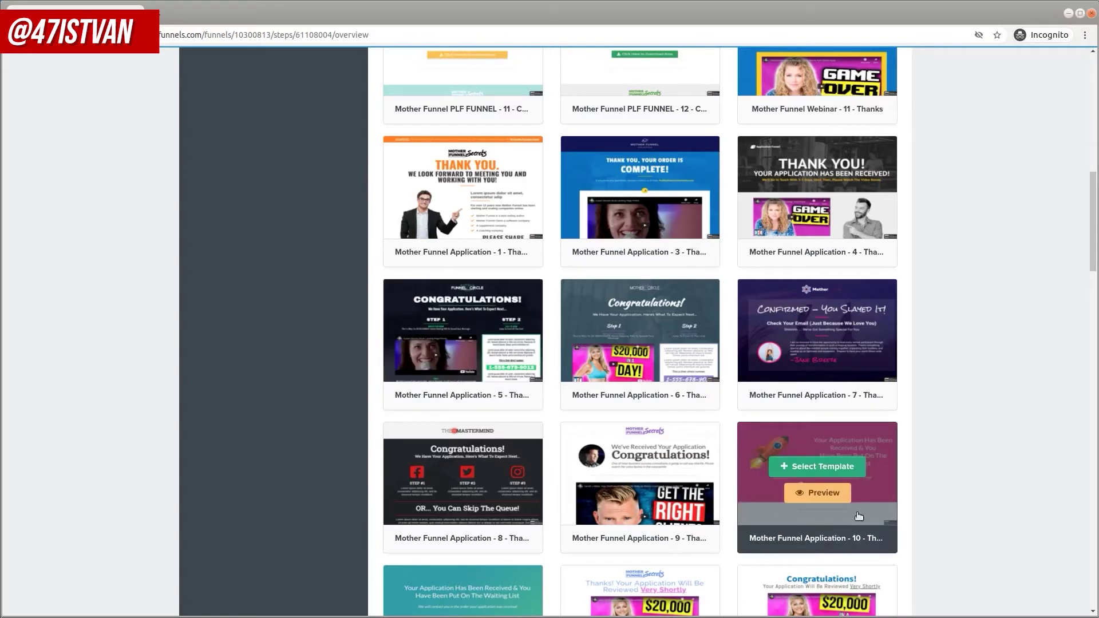
pyautogui.scroll(1, 819, 366)
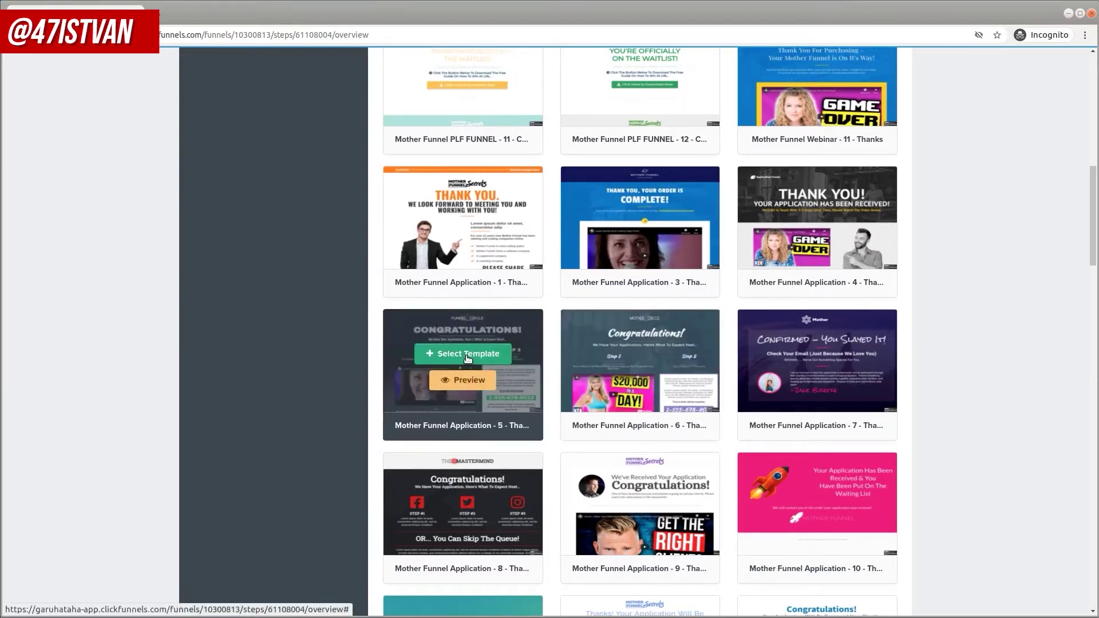
pyautogui.click(468, 357)
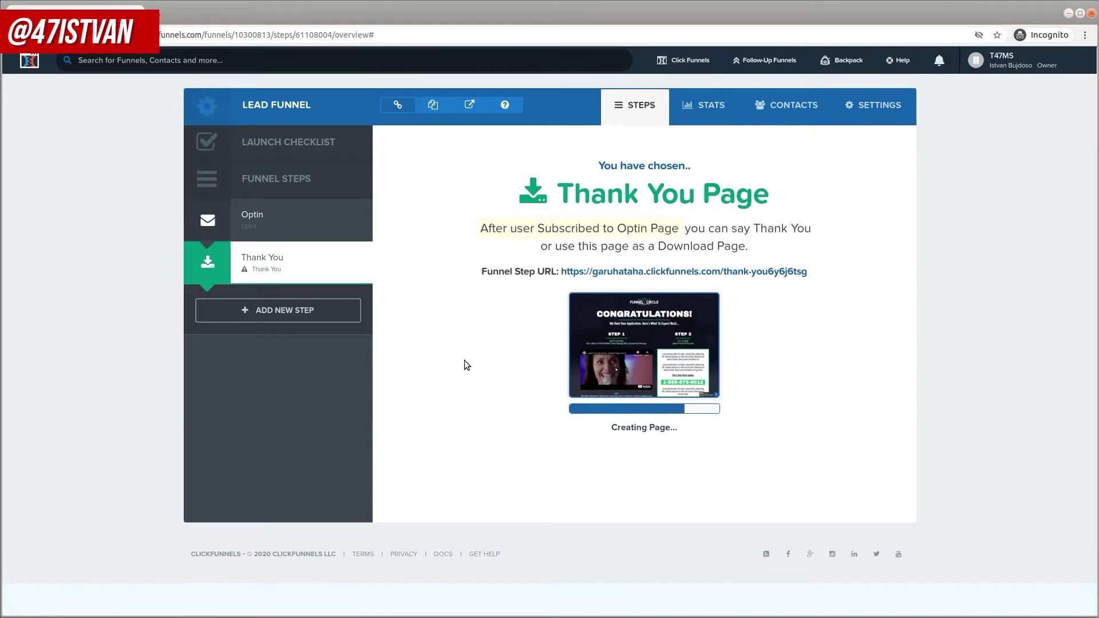
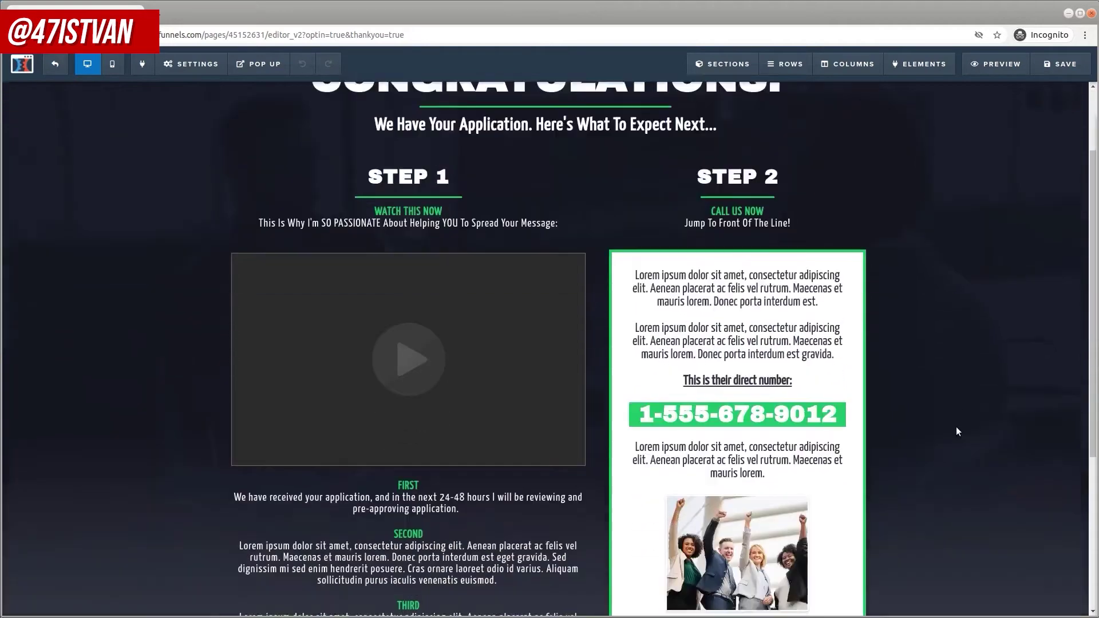
# Replace the thank-you page's "CONGRATULATIONS!" headline with "Thank You!".
pyautogui.scroll(3, 956, 430)
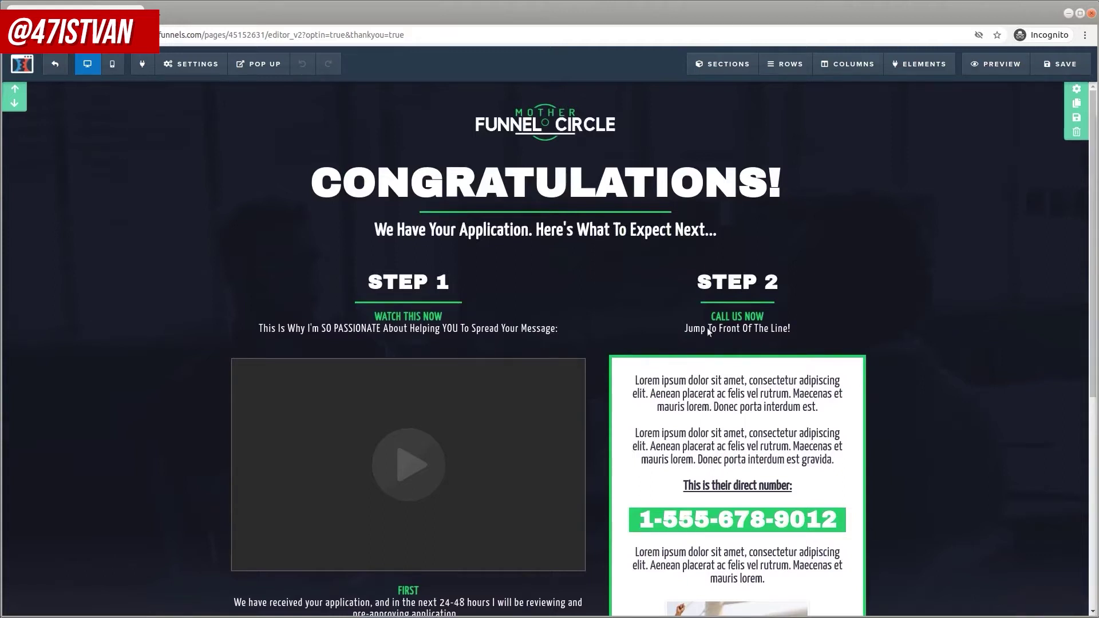
pyautogui.click(683, 198)
pyautogui.doubleClick(681, 198)
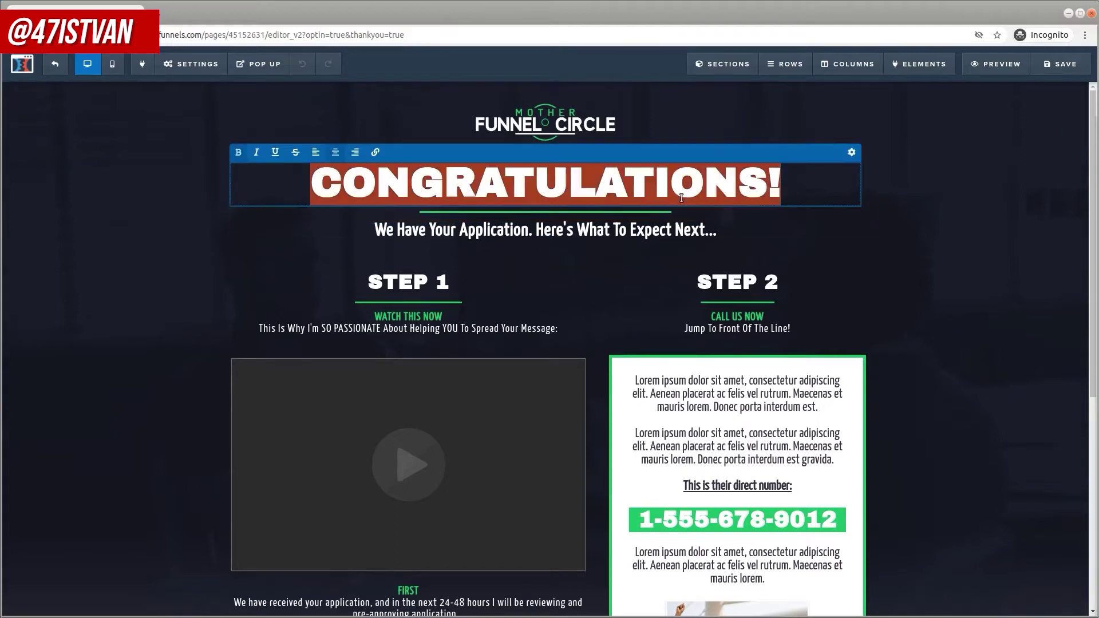
pyautogui.write('Thank y')
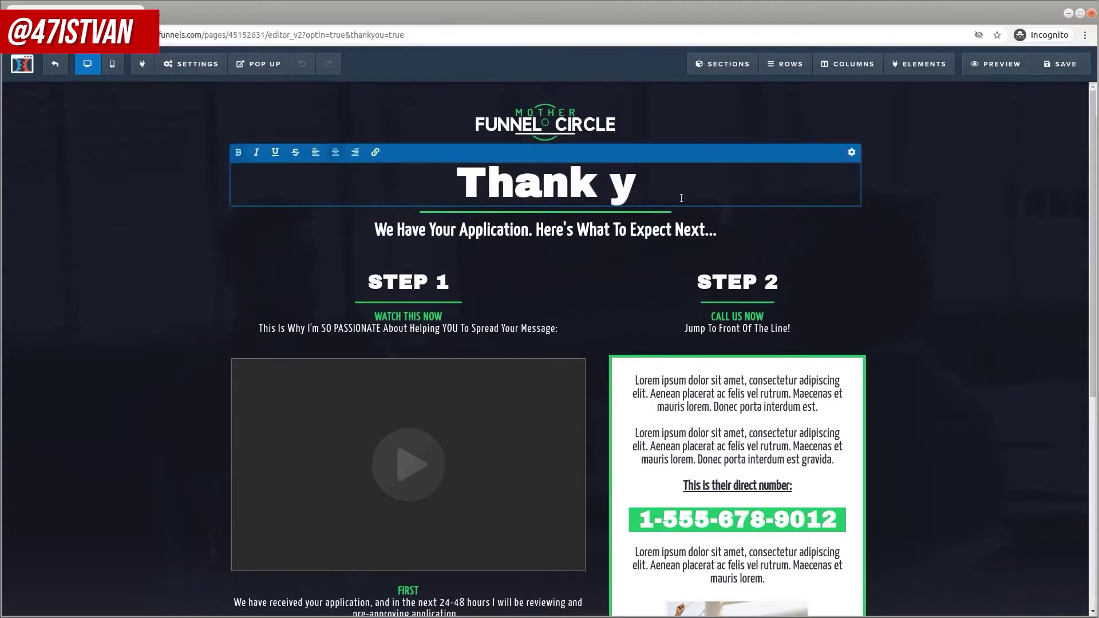
pyautogui.press('BackSpace')
pyautogui.write('You!')
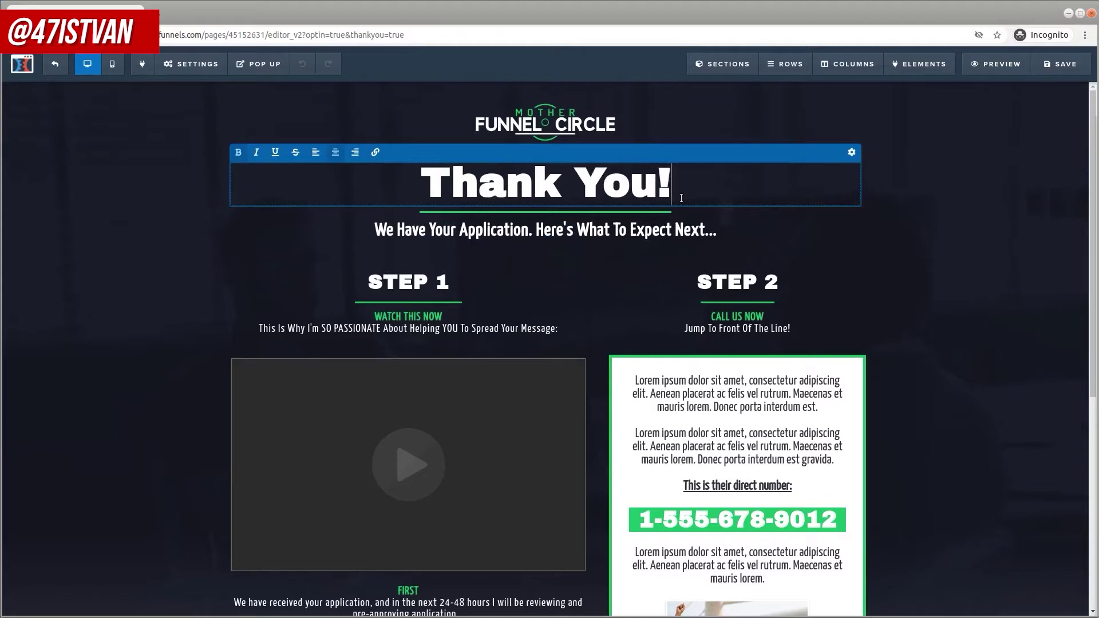
pyautogui.click(872, 187)
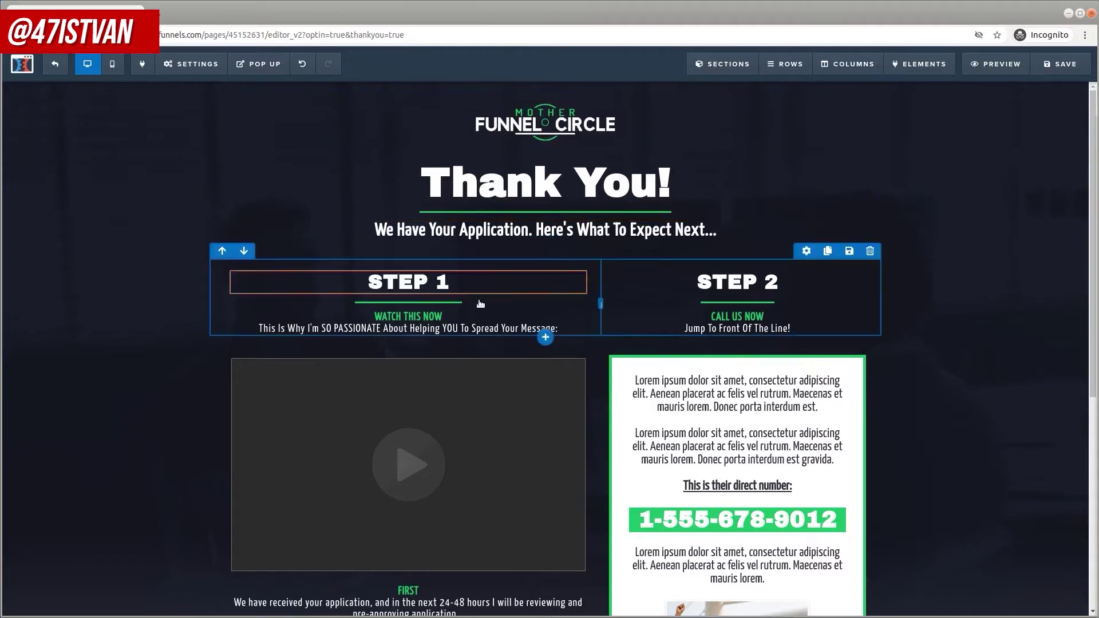
pyautogui.scroll(-2, 542, 388)
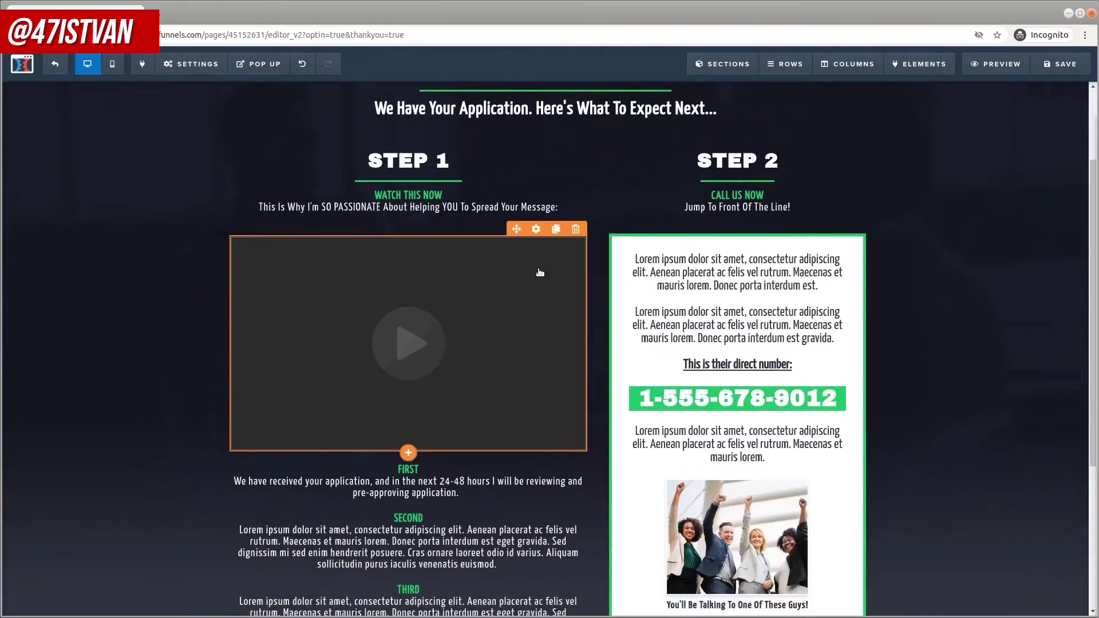
# Examine the YouTube URL setting of the Step 1 video and look over the thank-you page's content.
pyautogui.click(535, 230)
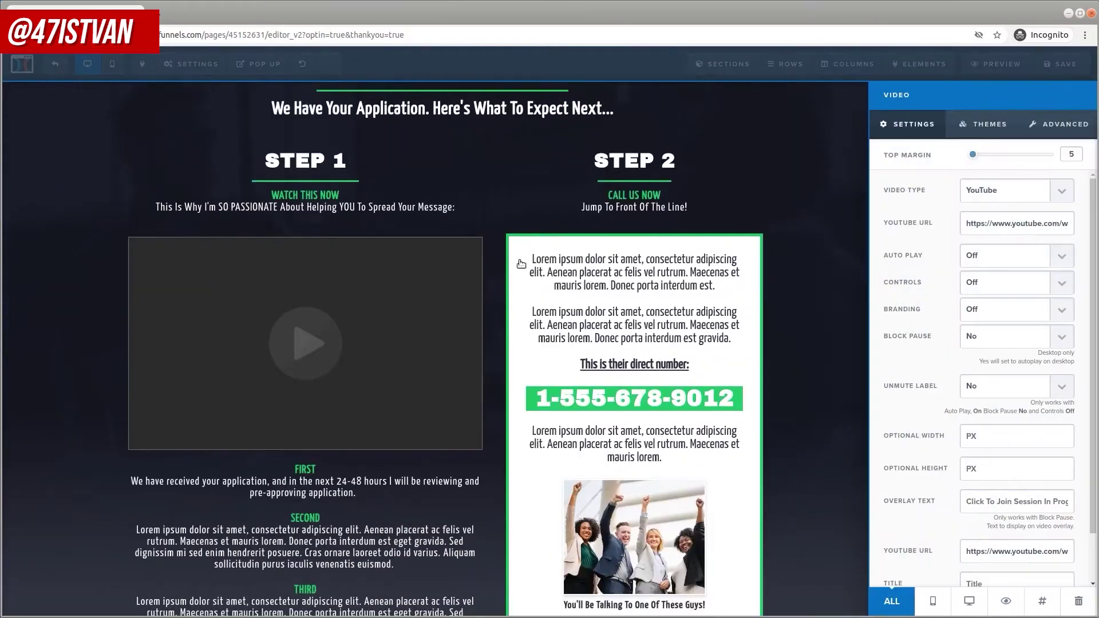
pyautogui.click(972, 229)
pyautogui.hotkey('ctrl', 'a')
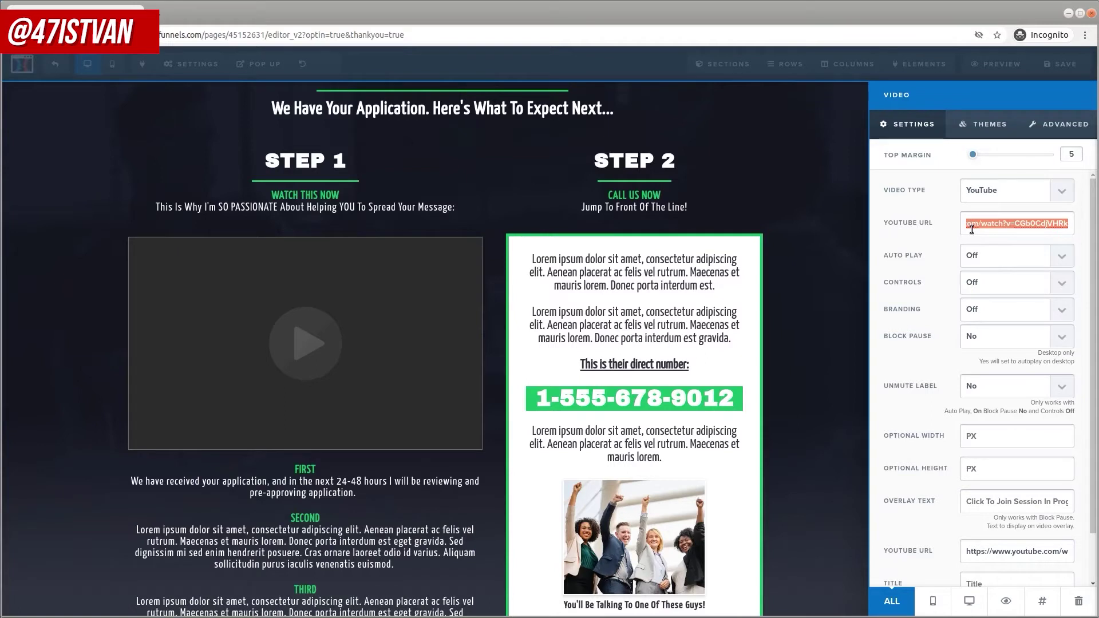
pyautogui.click(492, 259)
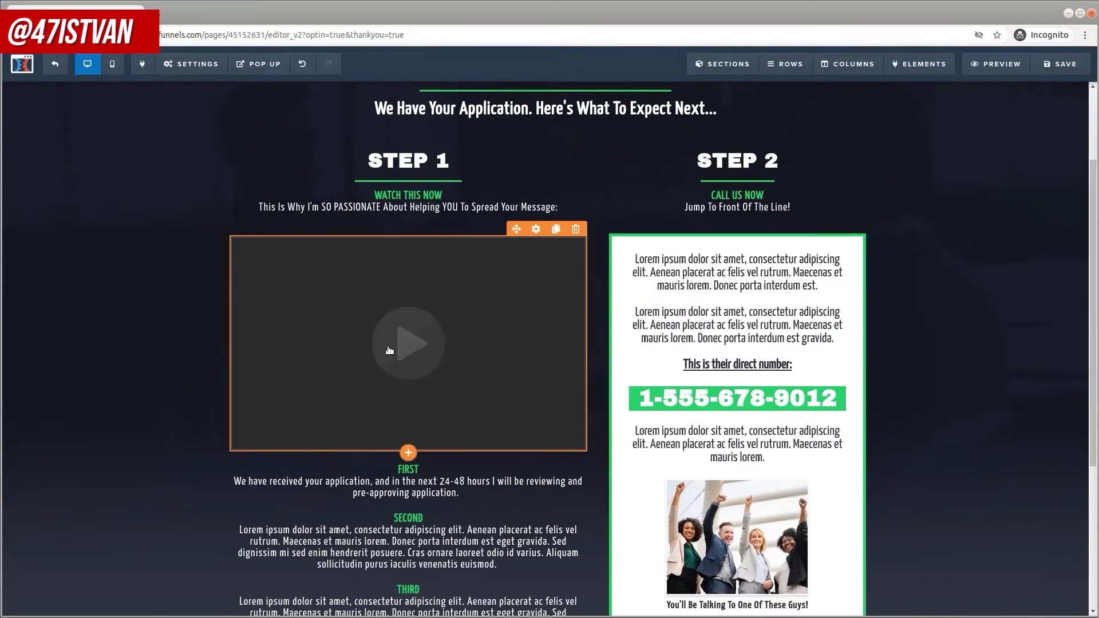
pyautogui.scroll(-3, 389, 349)
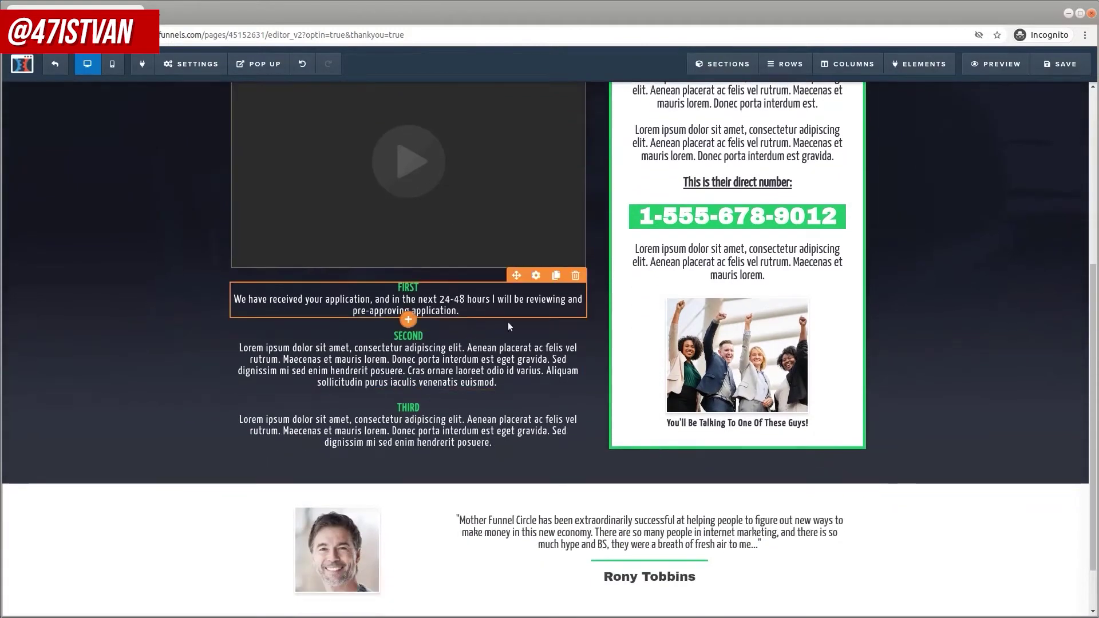
pyautogui.scroll(3, 507, 342)
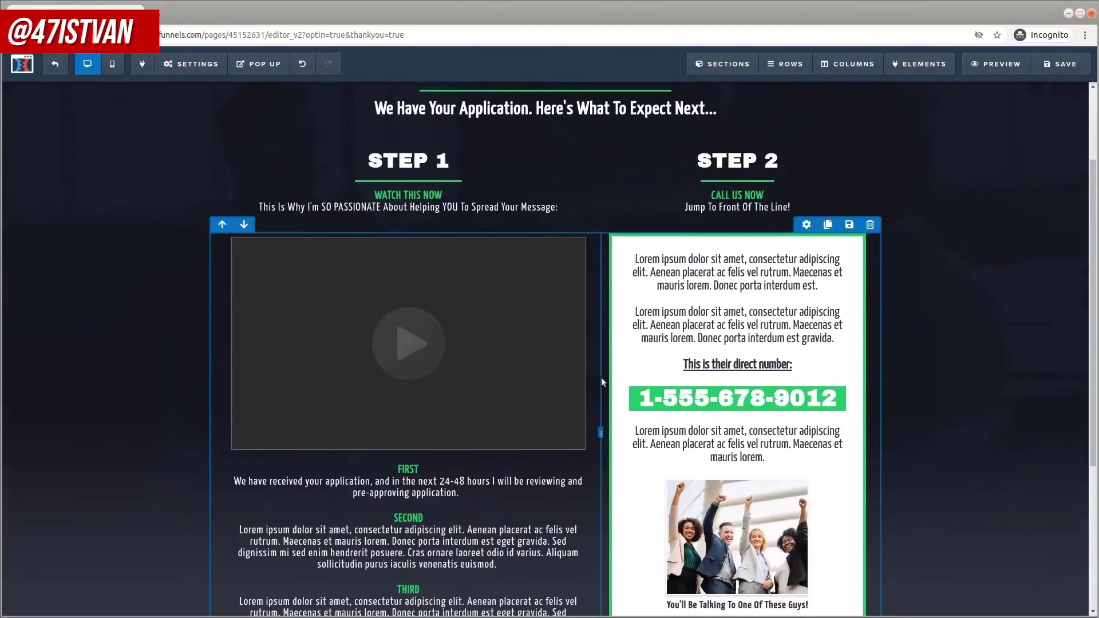
pyautogui.scroll(2, 592, 318)
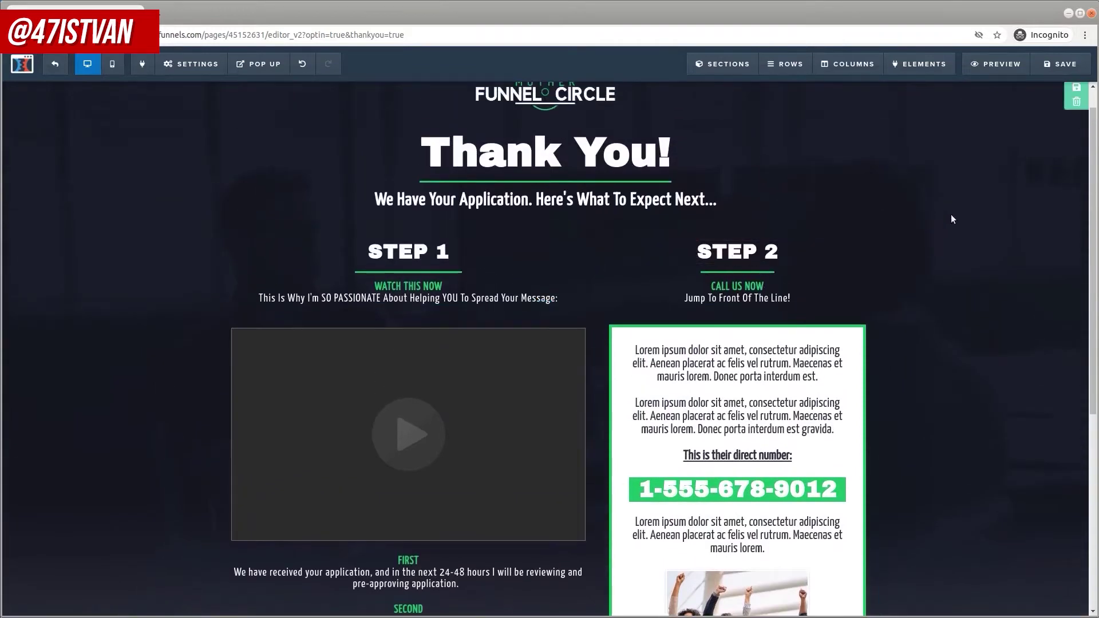
# Save the thank-you page, review its preview from the headline to the footer, and close the preview.
pyautogui.click(1055, 69)
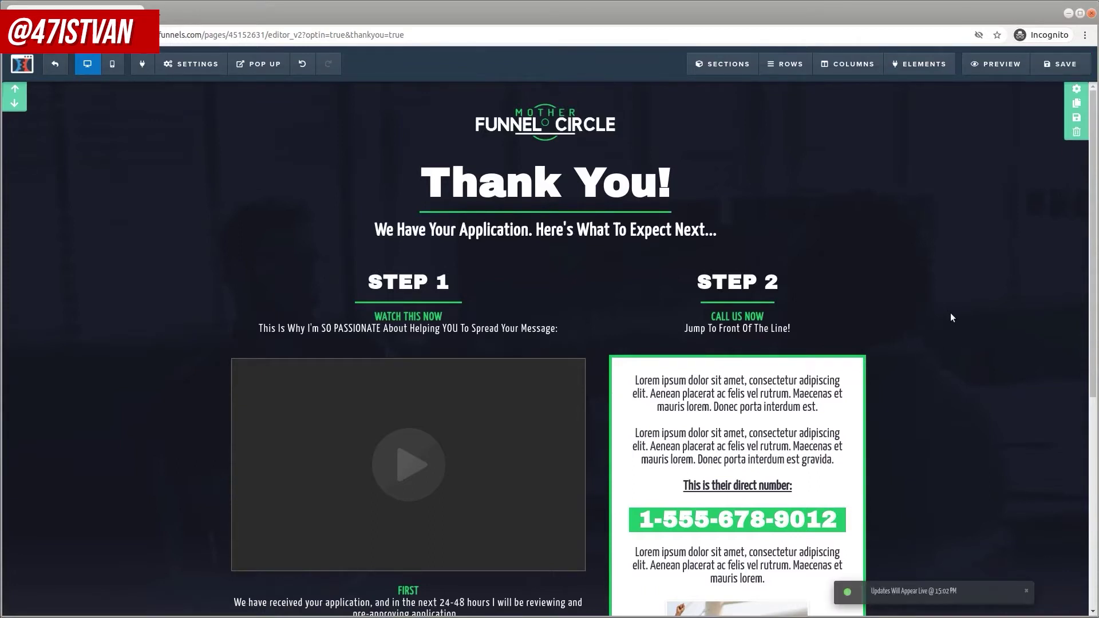
pyautogui.click(993, 63)
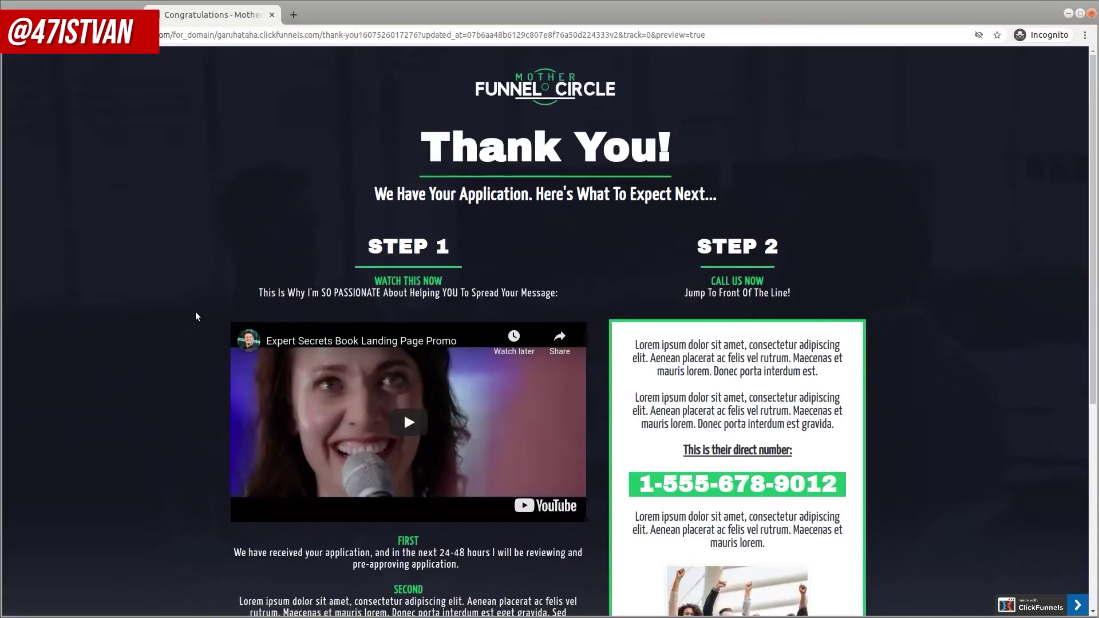
pyautogui.scroll(-5, 194, 310)
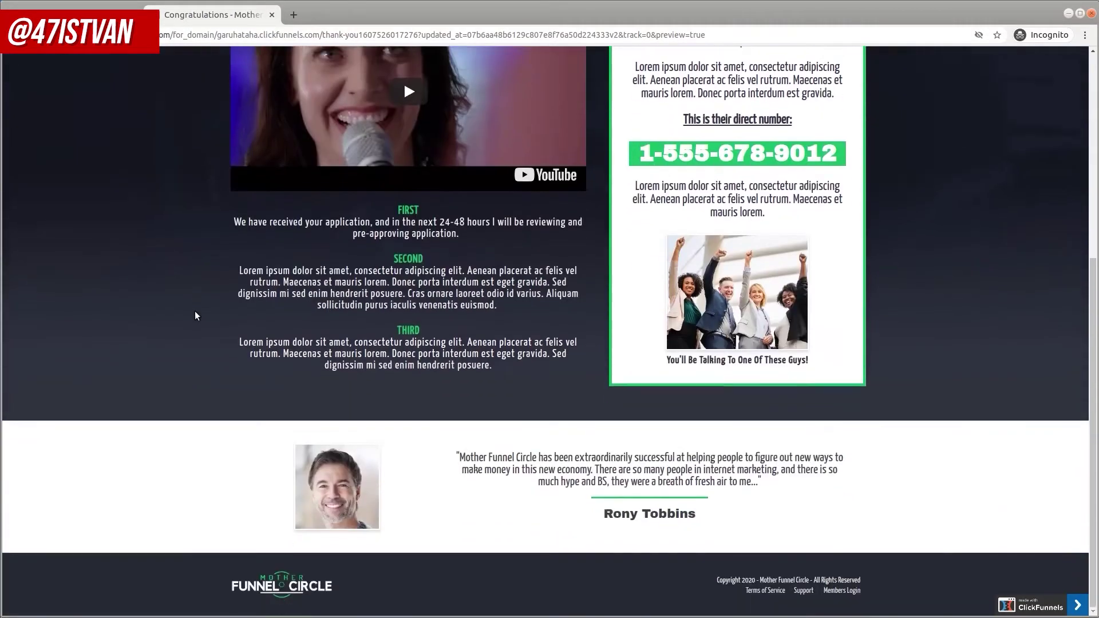
pyautogui.scroll(5, 195, 311)
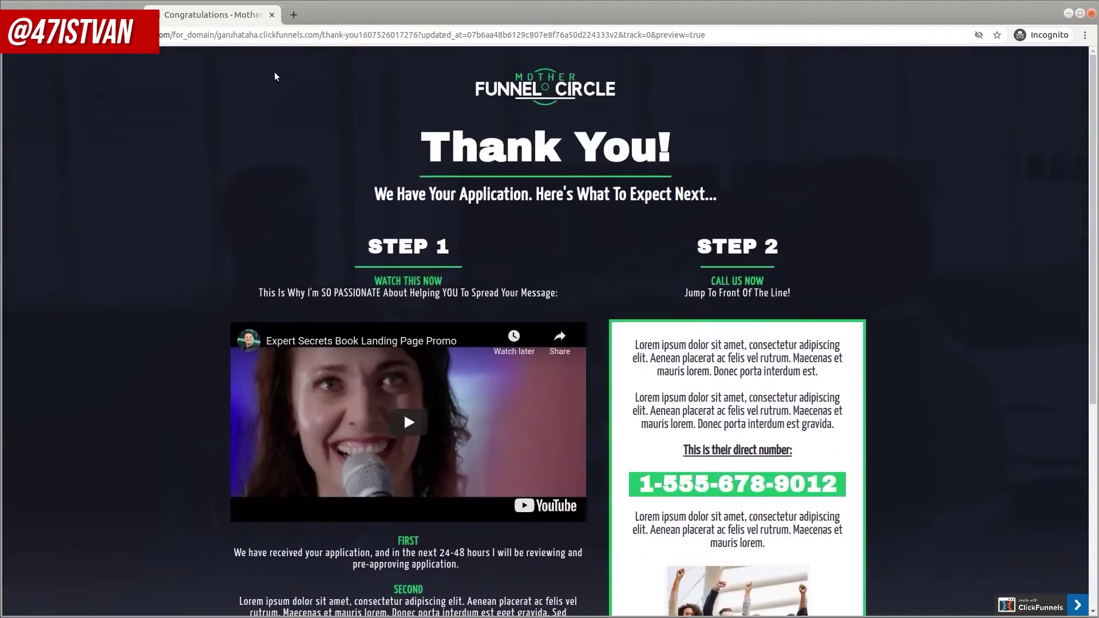
pyautogui.click(272, 15)
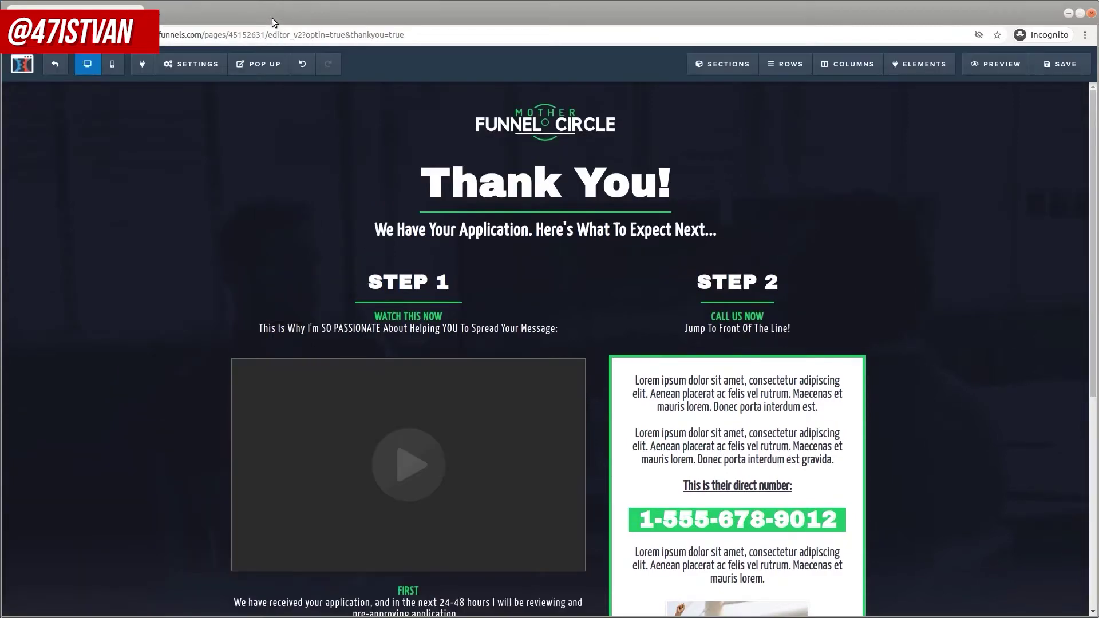
# Exit the page editor and open the live page of the funnel's Optin step, dismissing the recommendation survey.
pyautogui.click(55, 67)
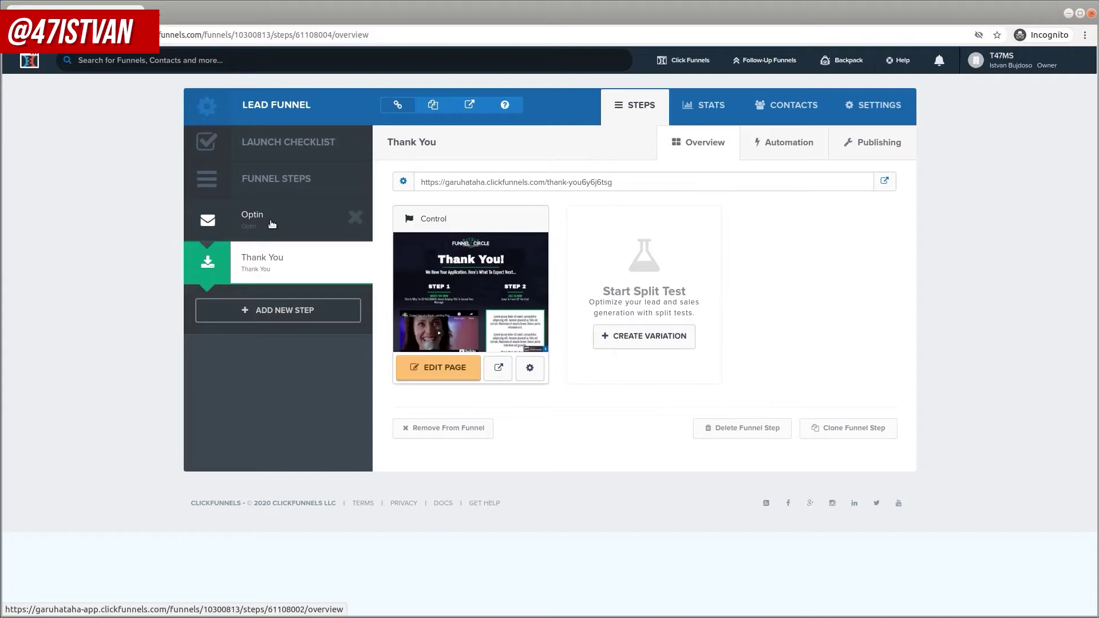
pyautogui.click(288, 216)
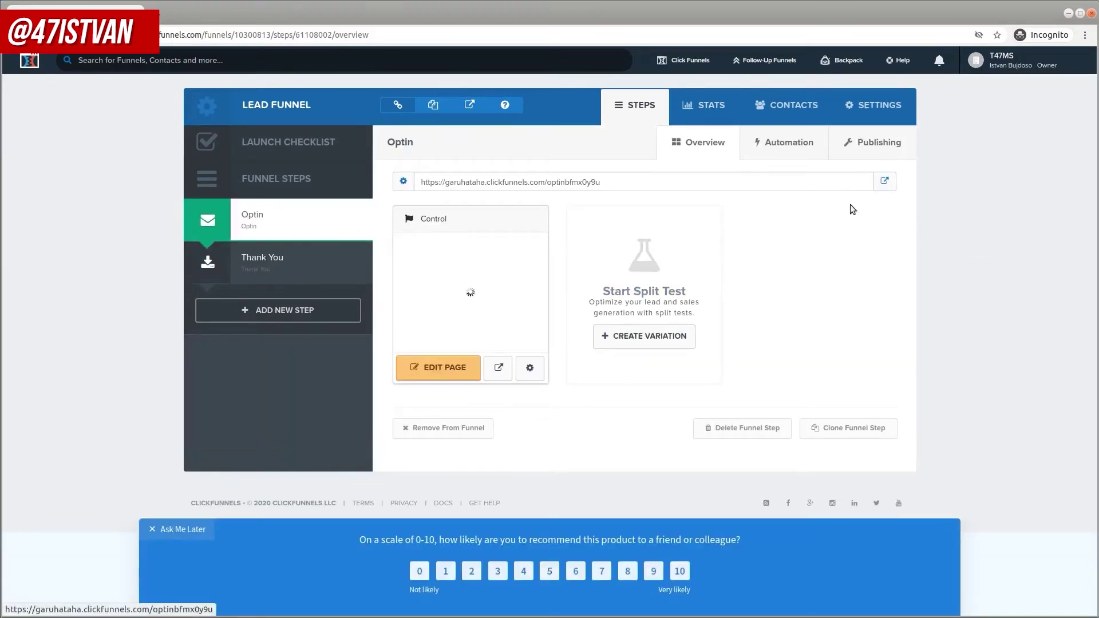
pyautogui.click(183, 528)
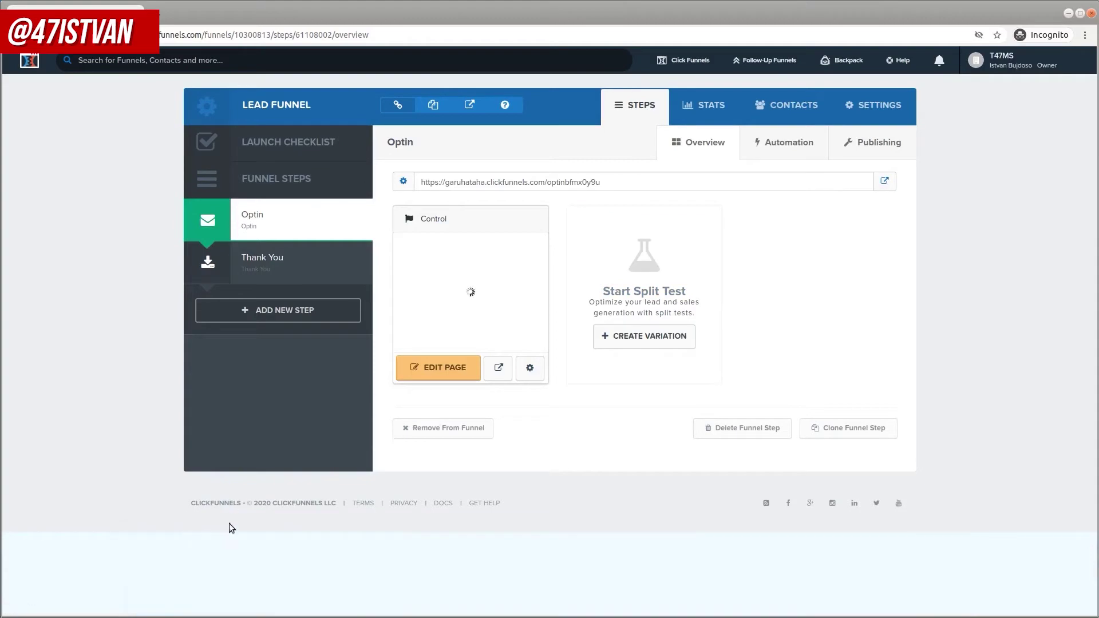
pyautogui.click(885, 183)
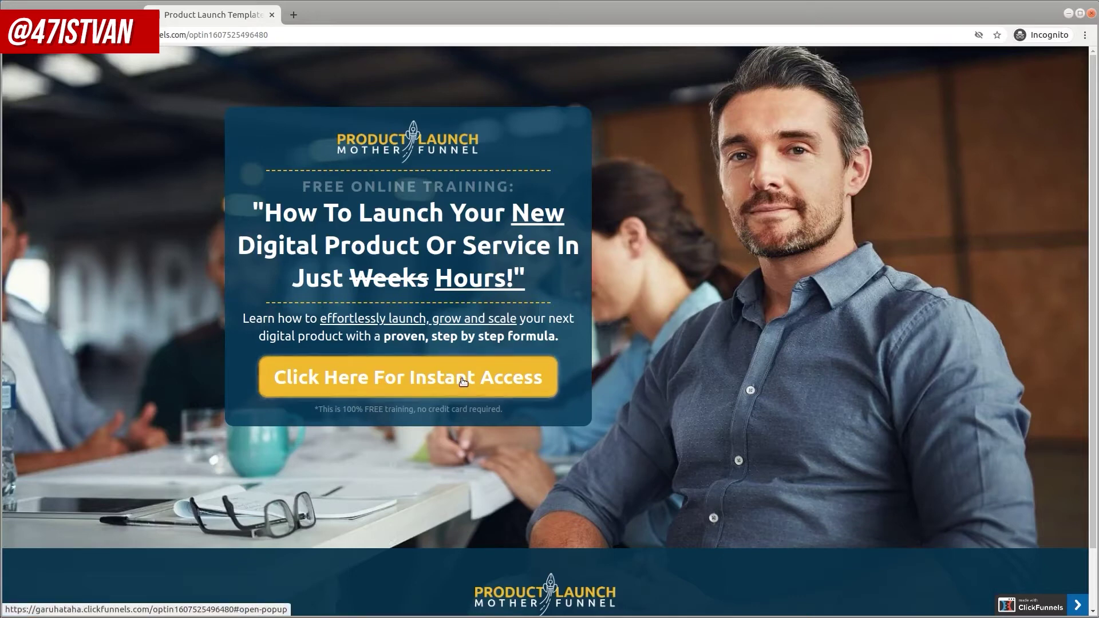
# Submit an e-mail address through the "Click Here For Instant Access" popup and look over the thank-you page.
pyautogui.click(415, 376)
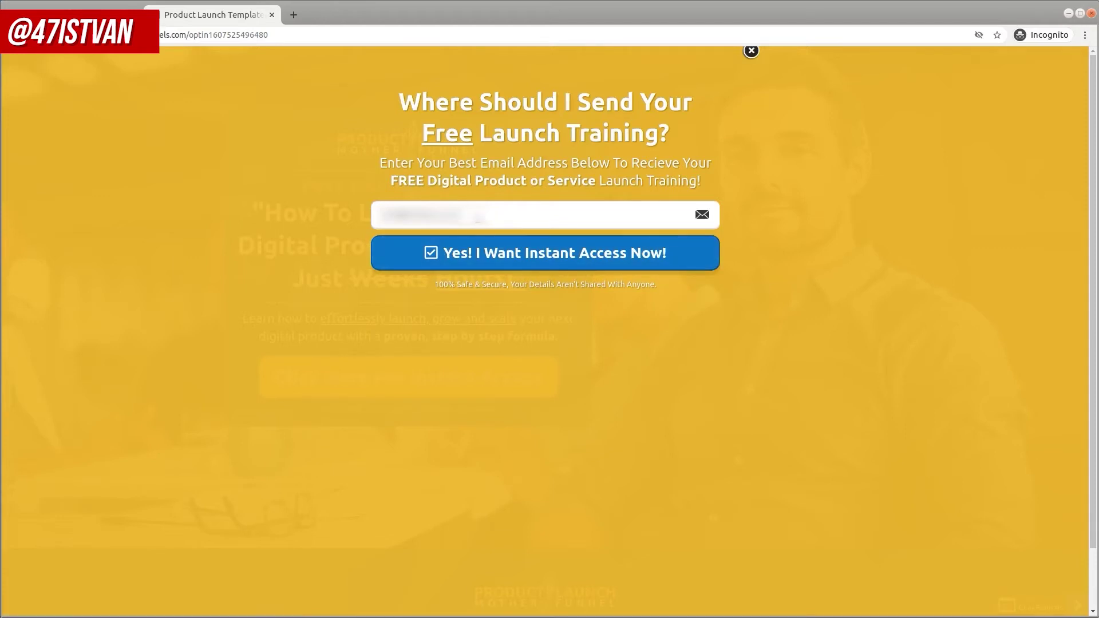
pyautogui.click(374, 220)
pyautogui.hotkey('ctrl', 'v')
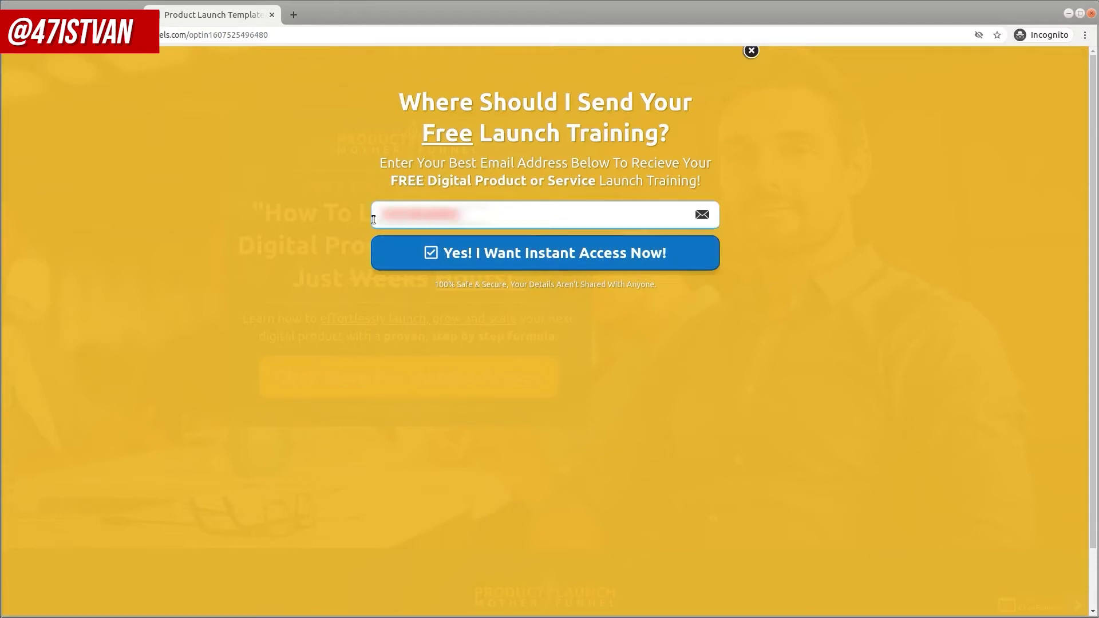
pyautogui.hotkey('ctrl', 'z')
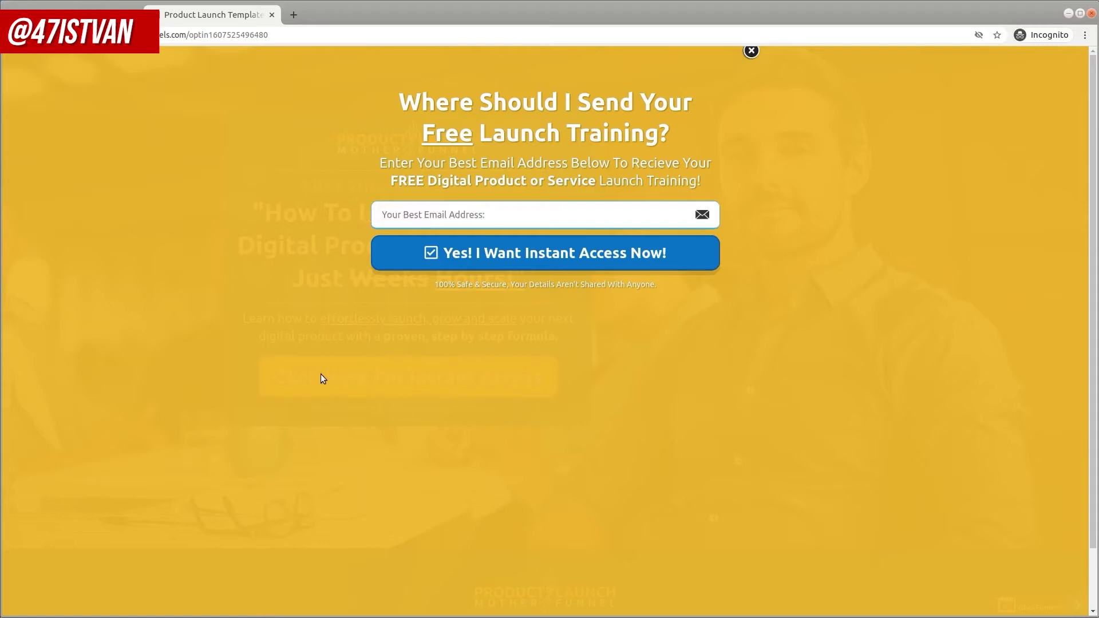
pyautogui.click(461, 217)
pyautogui.click(533, 234)
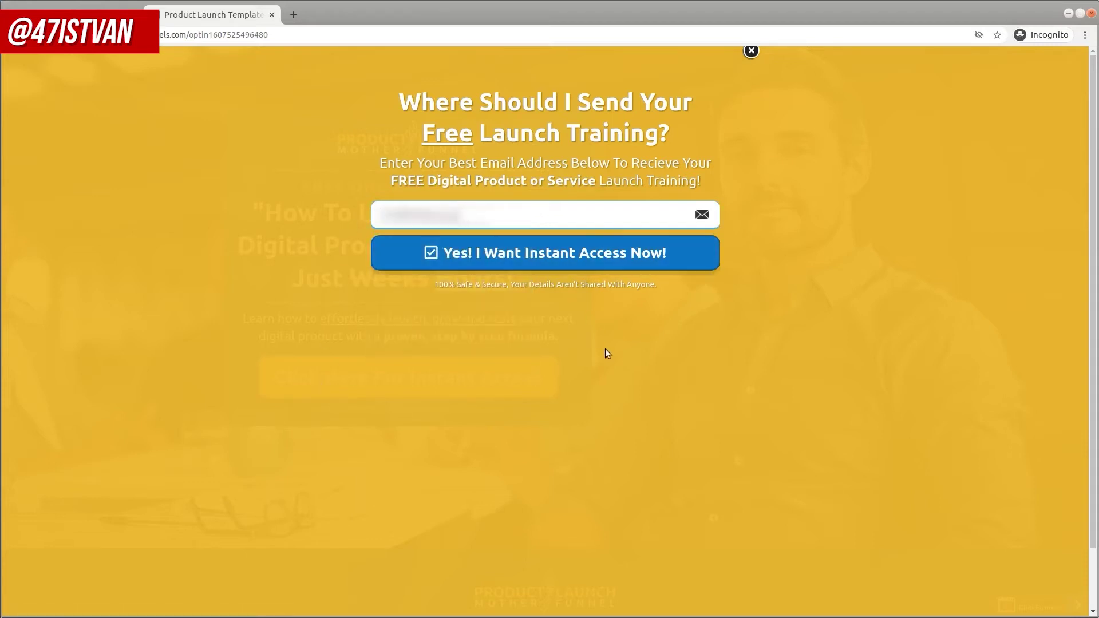
pyautogui.click(537, 260)
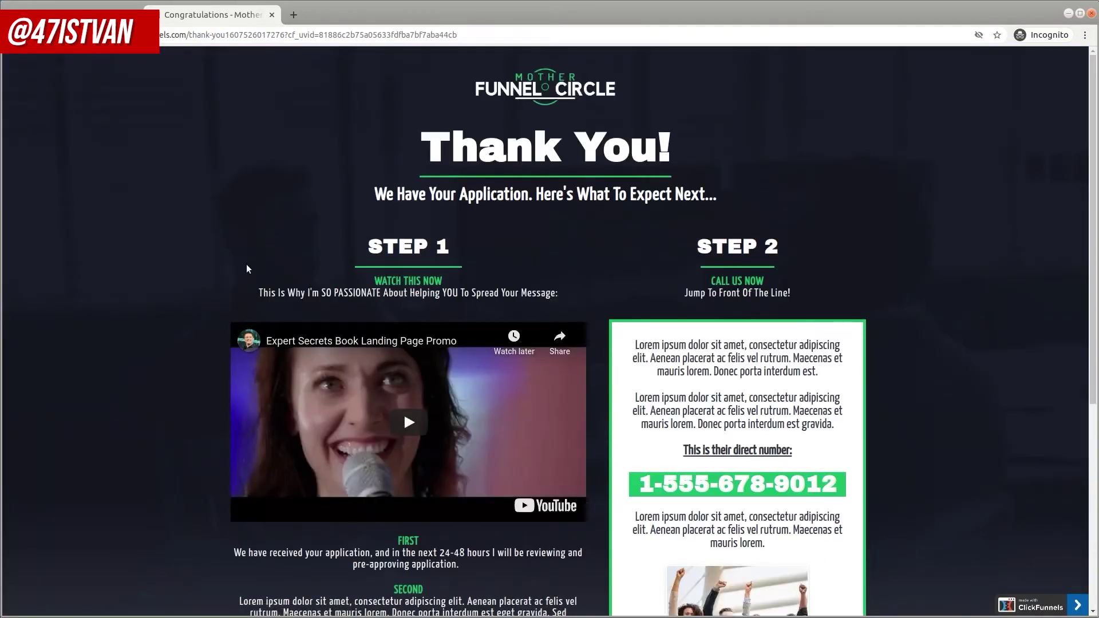
pyautogui.scroll(-5, 195, 316)
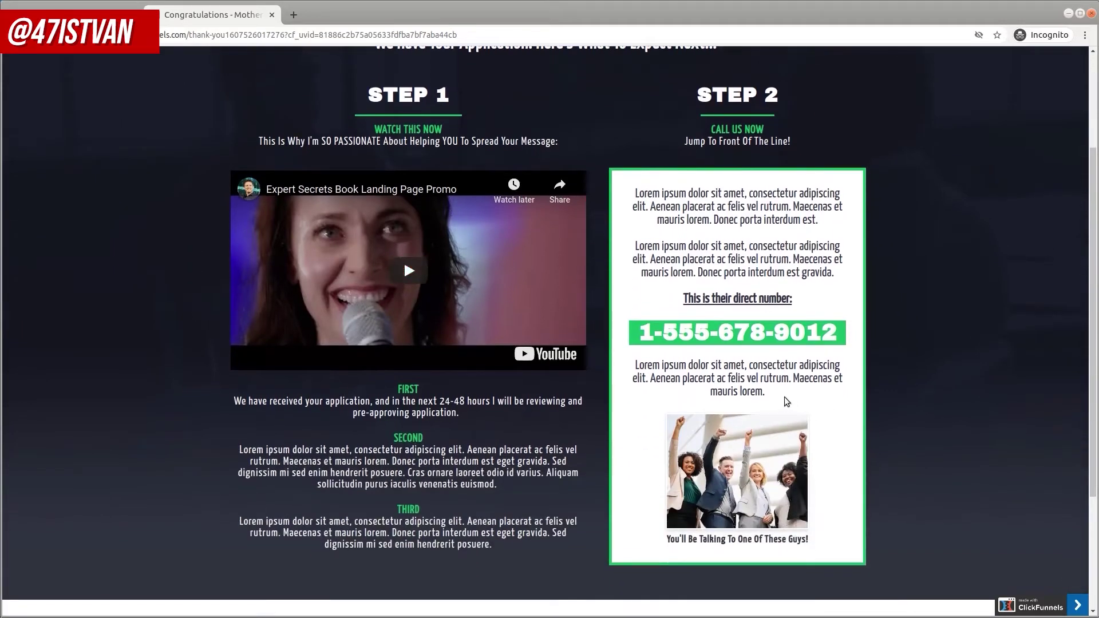
pyautogui.scroll(5, 786, 402)
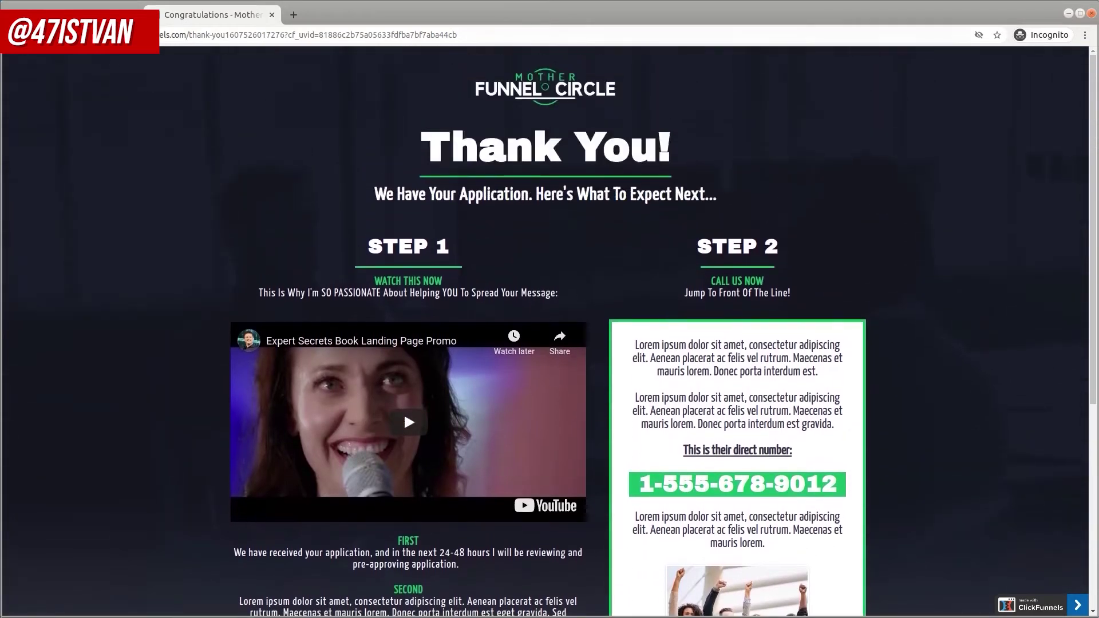
# Open FunnelFlix Training from the ClickFunnels dashboard and browse its course categories.
pyautogui.click(75, 15)
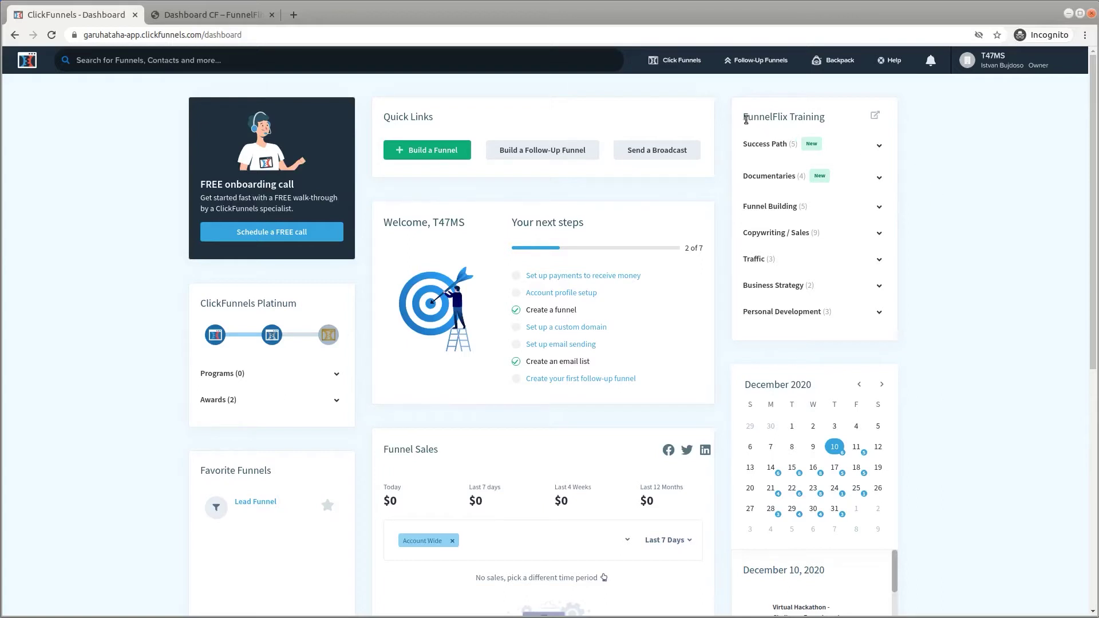
pyautogui.moveTo(743, 117); pyautogui.dragTo(828, 123)
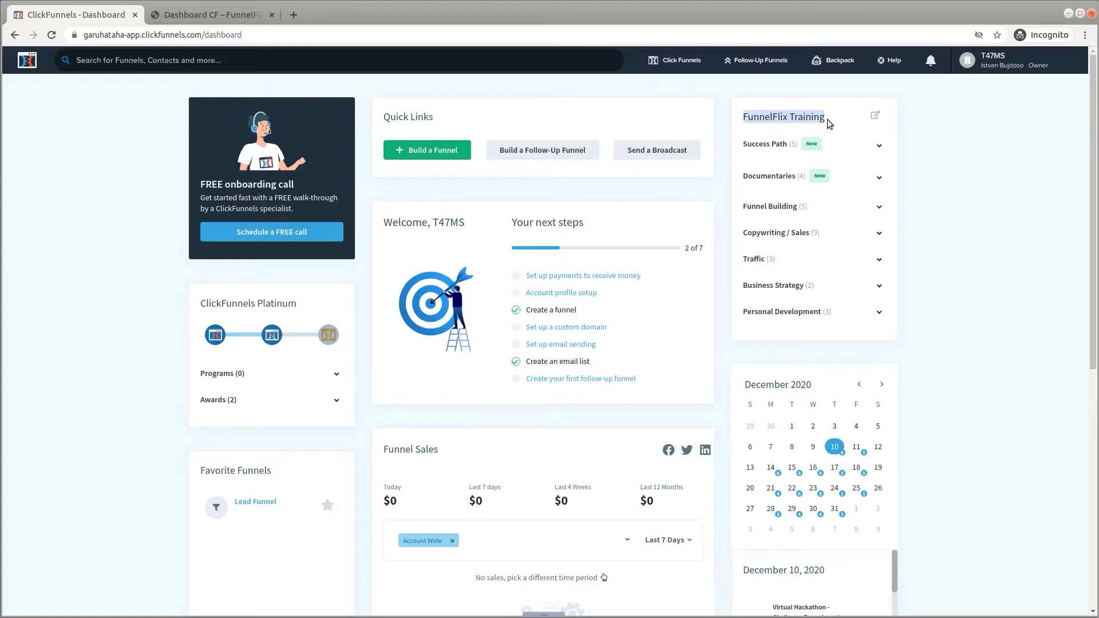
pyautogui.click(874, 119)
pyautogui.scroll(-2, 987, 239)
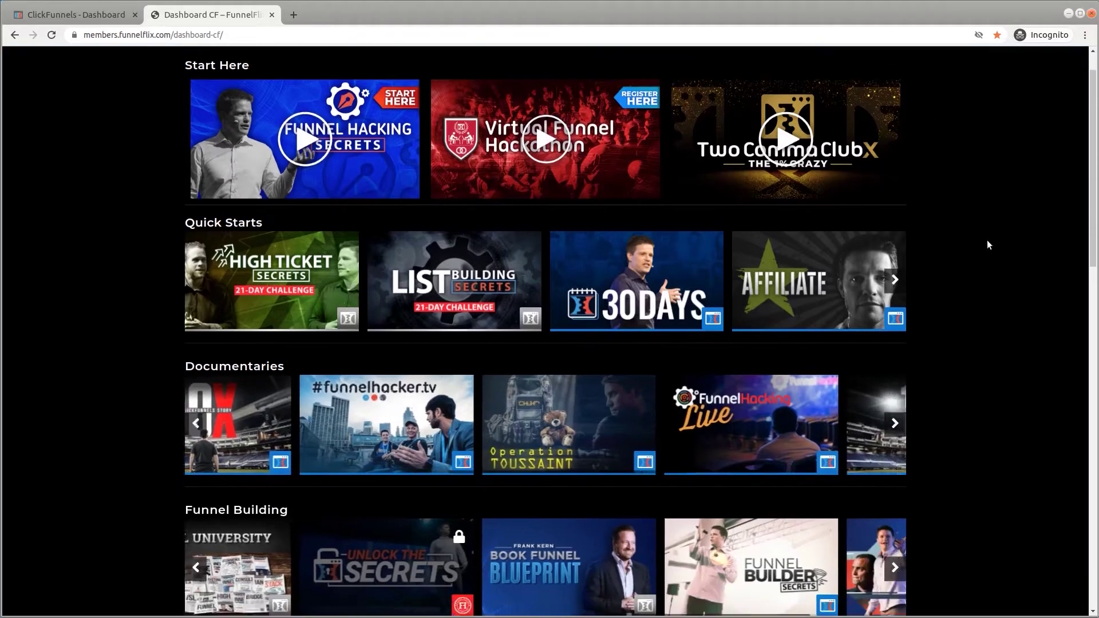
pyautogui.scroll(-5, 987, 245)
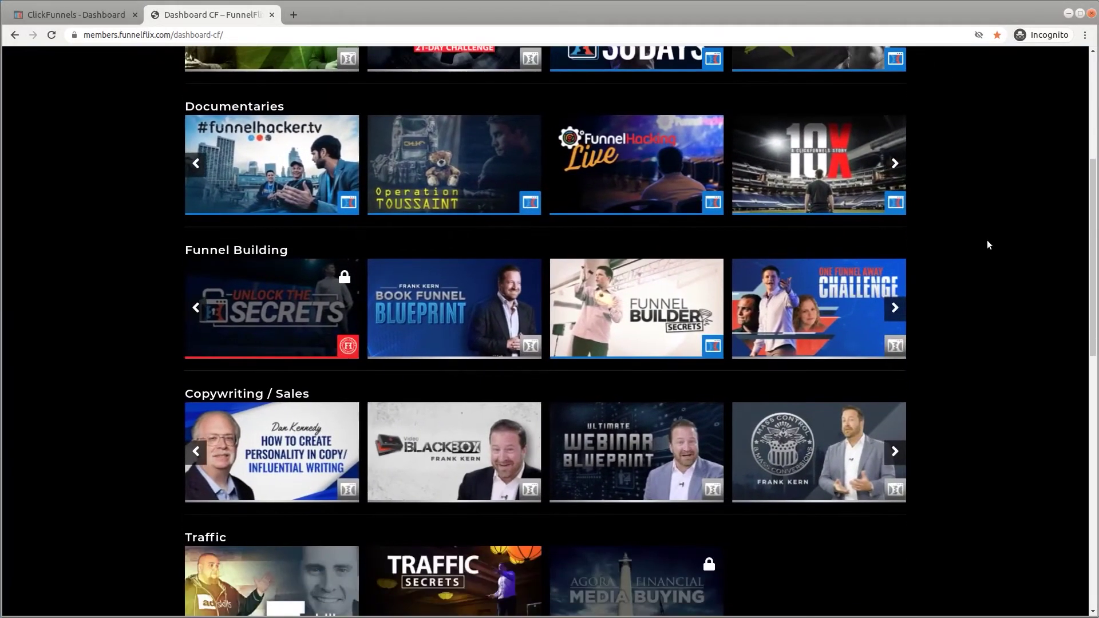
pyautogui.scroll(-1, 987, 239)
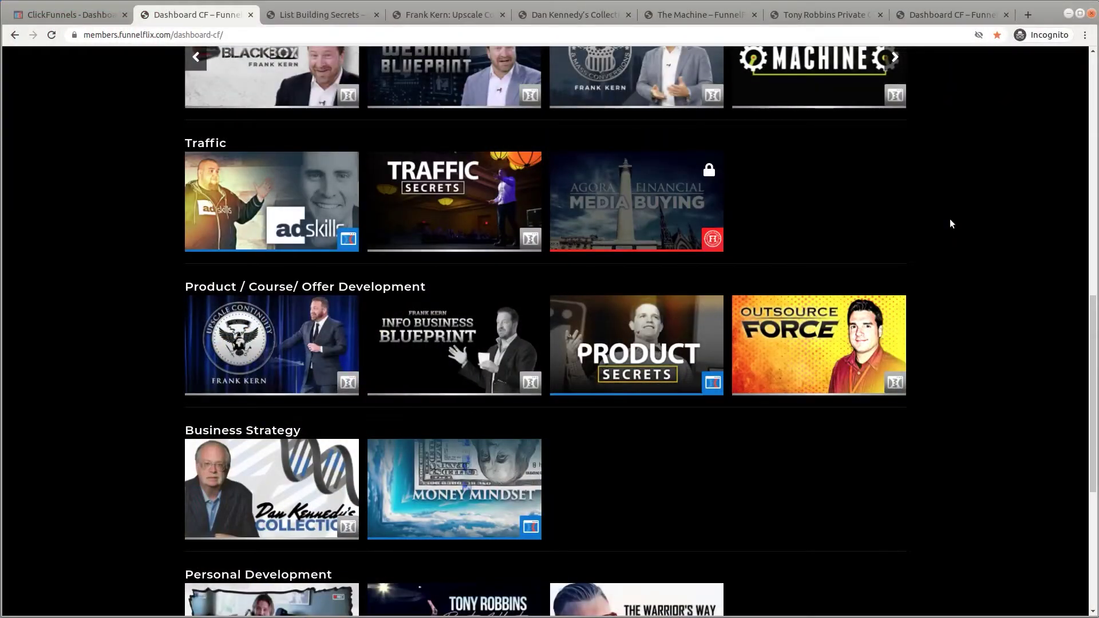
# Look through the open FunnelFlix course pages, including Frank Kern: Upscale Continuity, The Machine and Tony Robbins Private Collection.
pyautogui.hotkey('ctrl', 'Tab')
pyautogui.hotkey('ctrl', 'Tab')
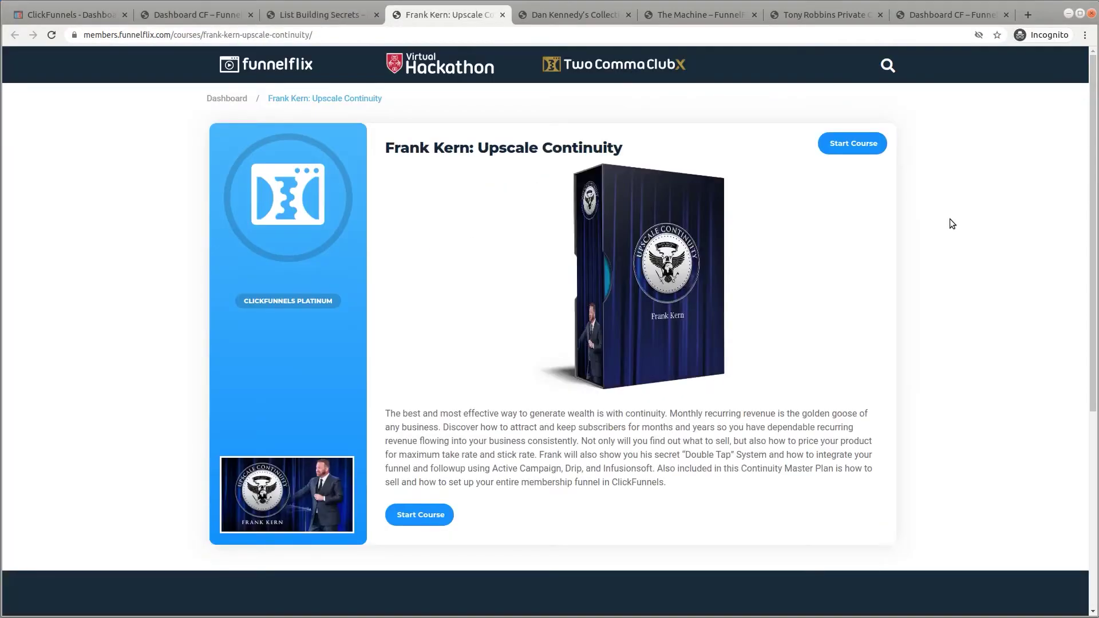
pyautogui.hotkey('ctrl', 'Tab')
pyautogui.hotkey('ctrl', 'Tab')
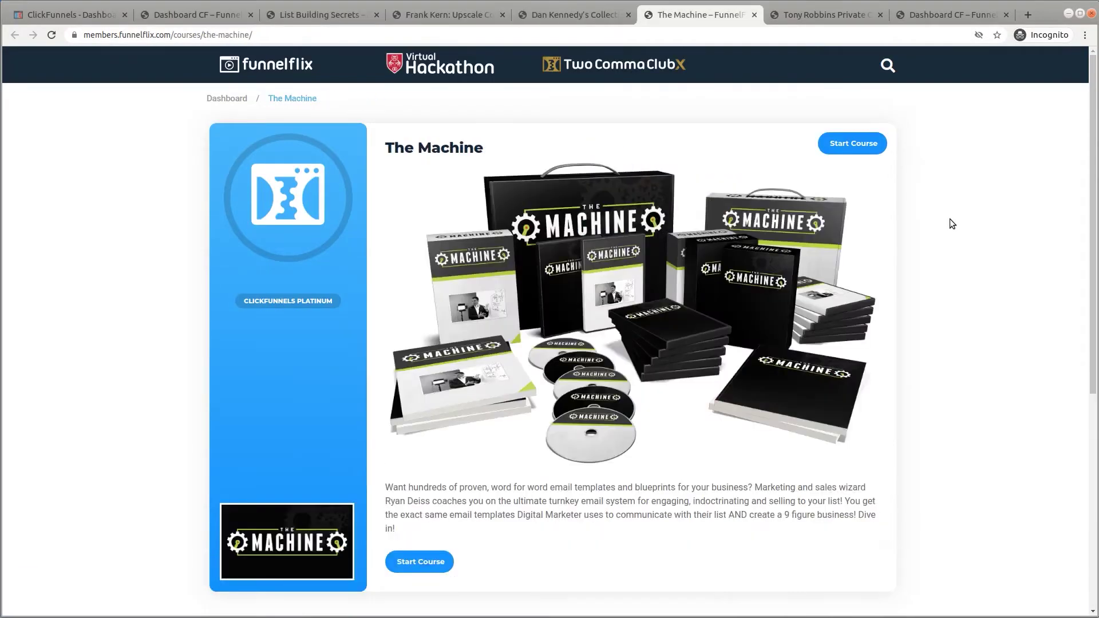
pyautogui.hotkey('ctrl', 'Tab')
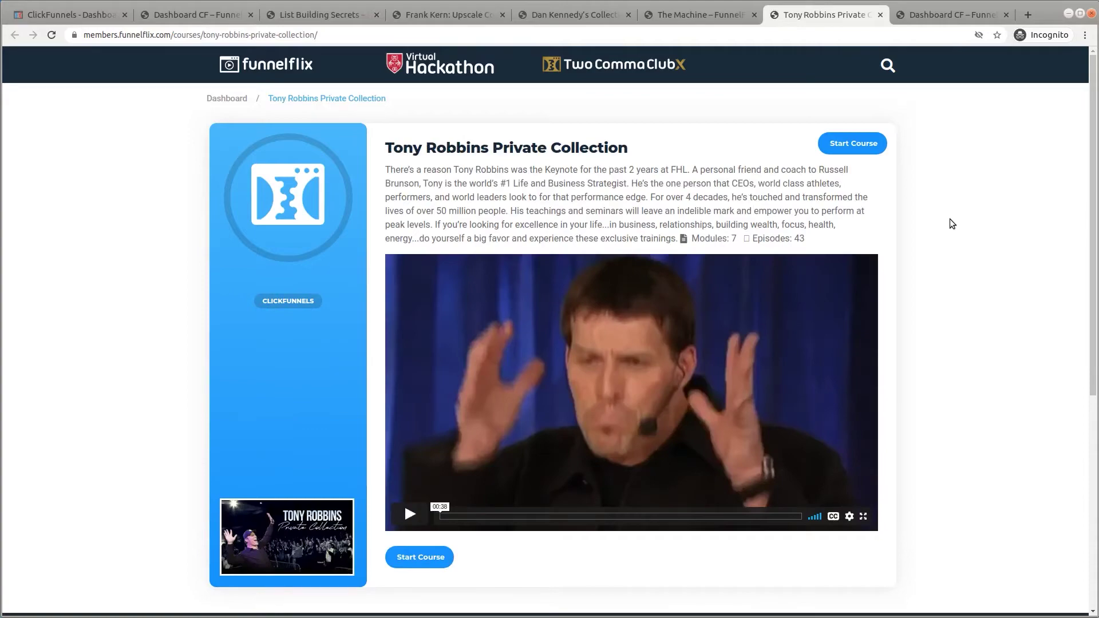
pyautogui.hotkey('ctrl', 'Tab')
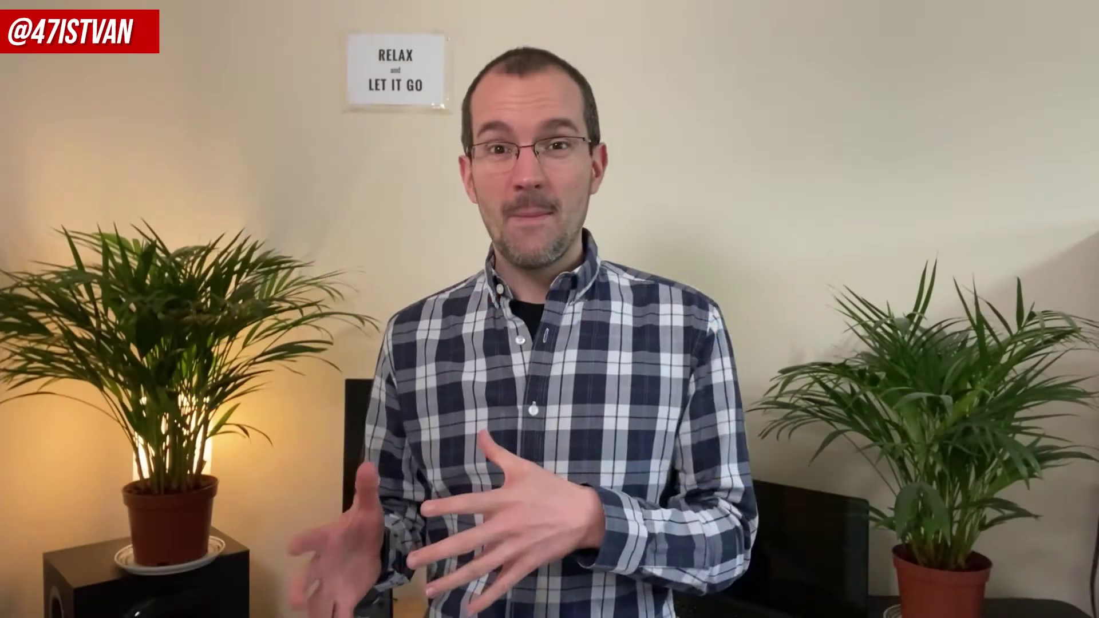